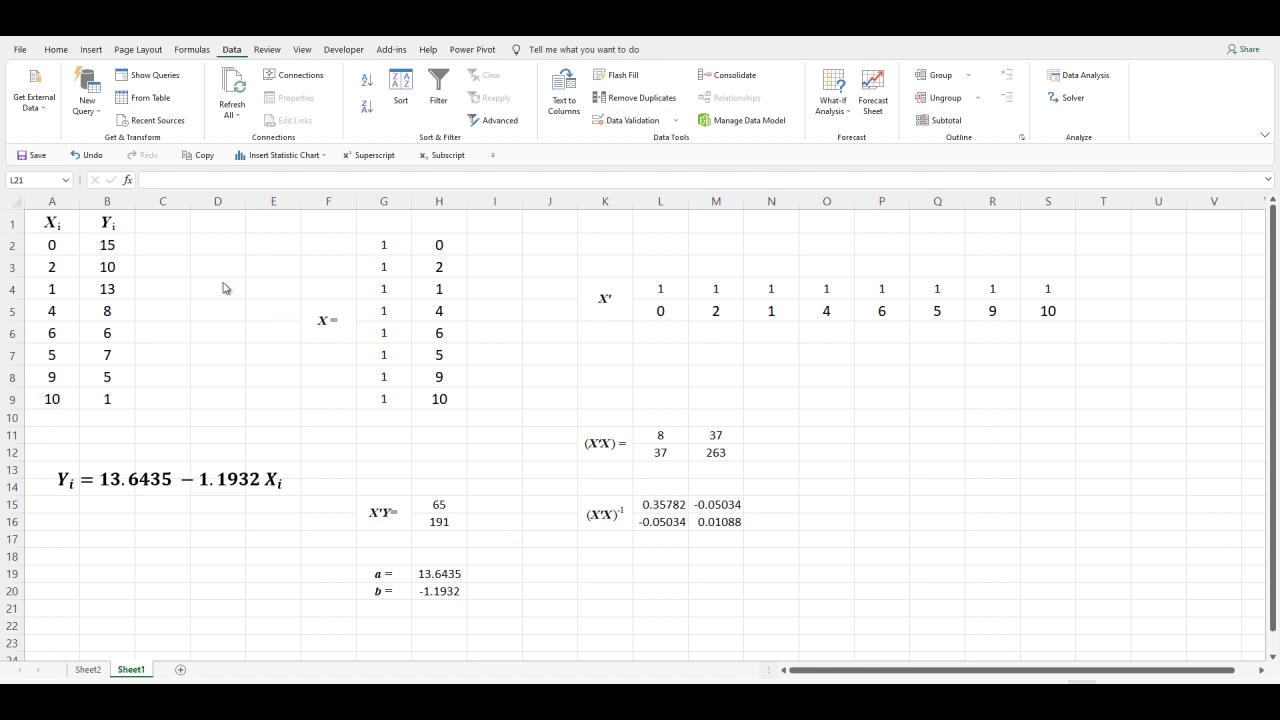
- Enter the header Yhat in cell C1 and format its "hat" part as subscript
key("F2")
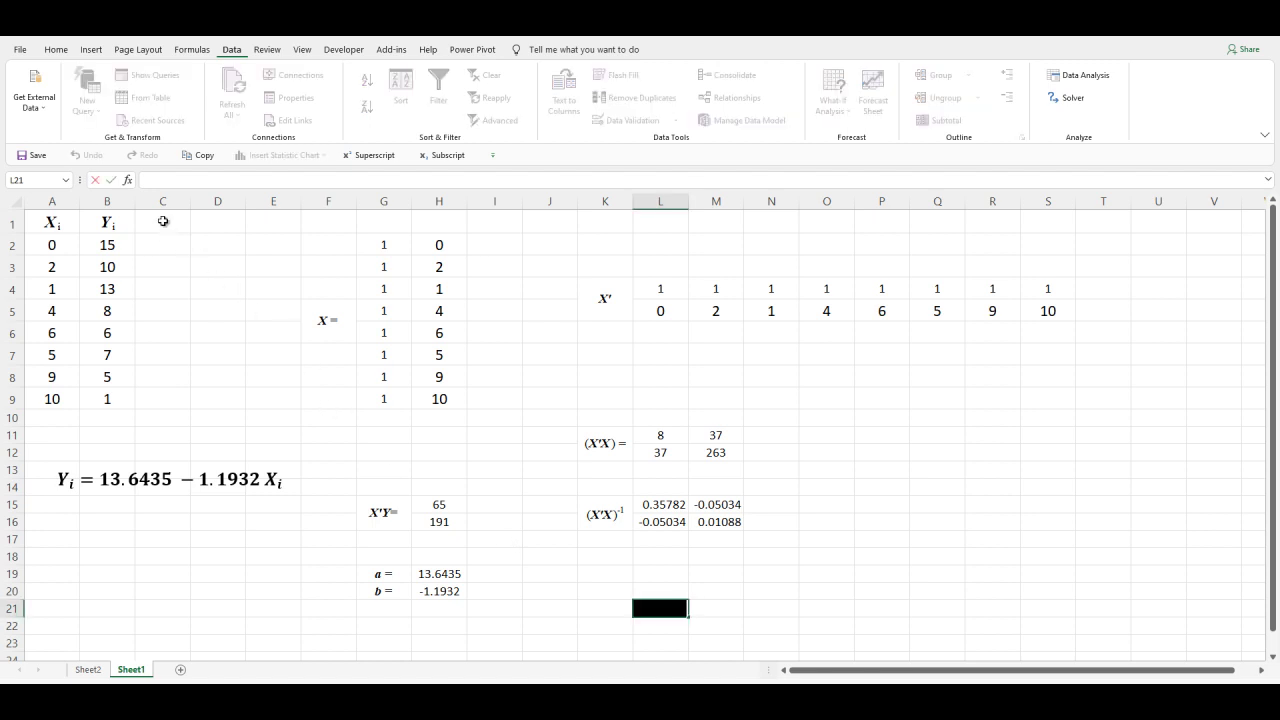
left_click(163, 221)
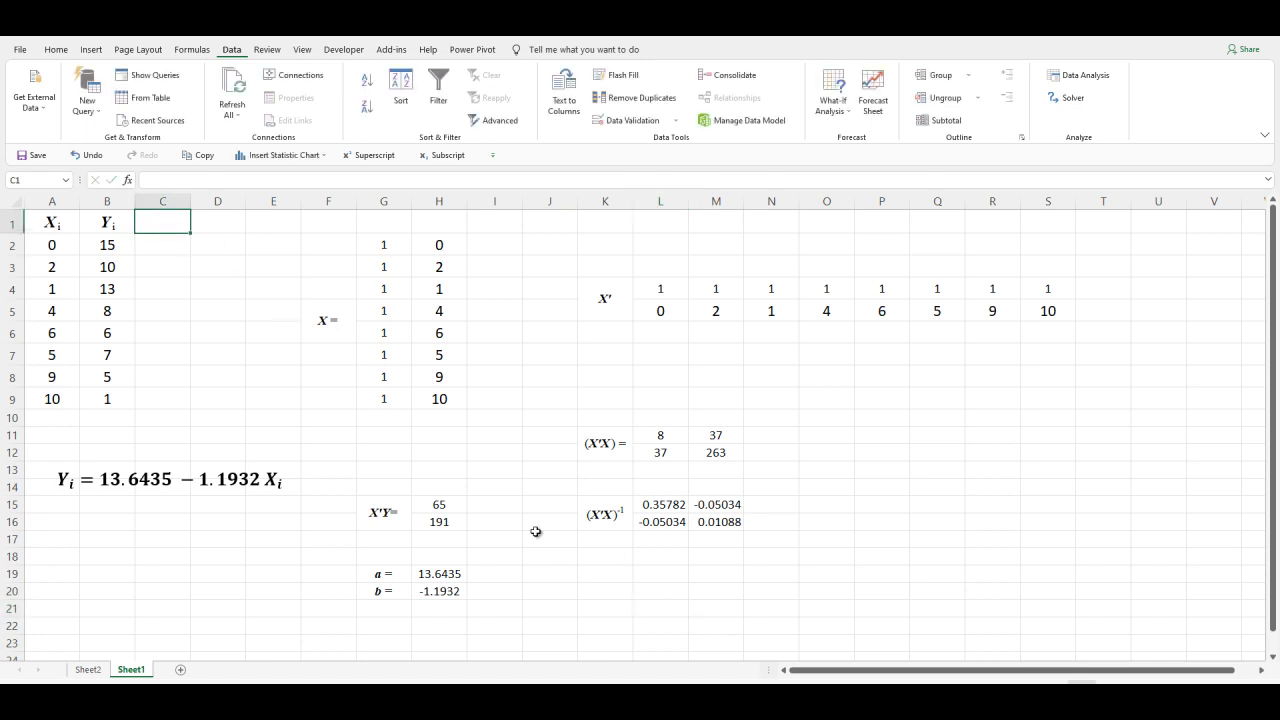
type("Yhat")
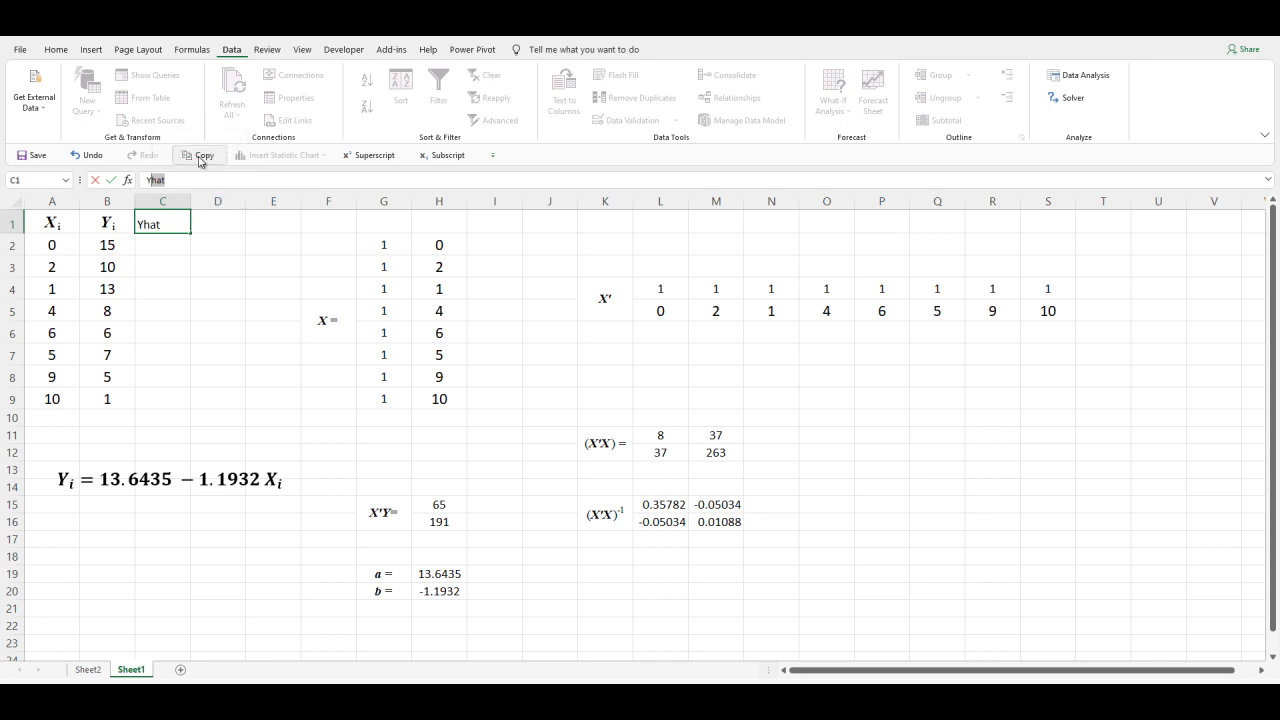
left_click(57, 50)
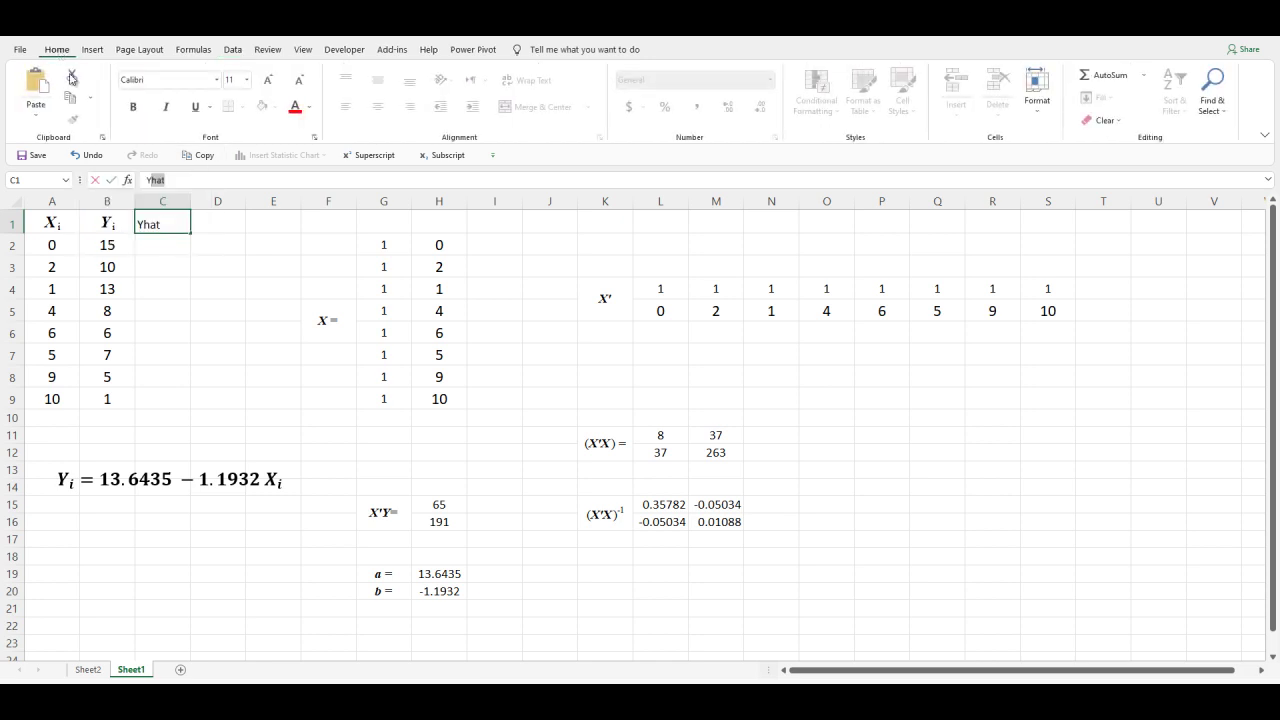
left_click(315, 139)
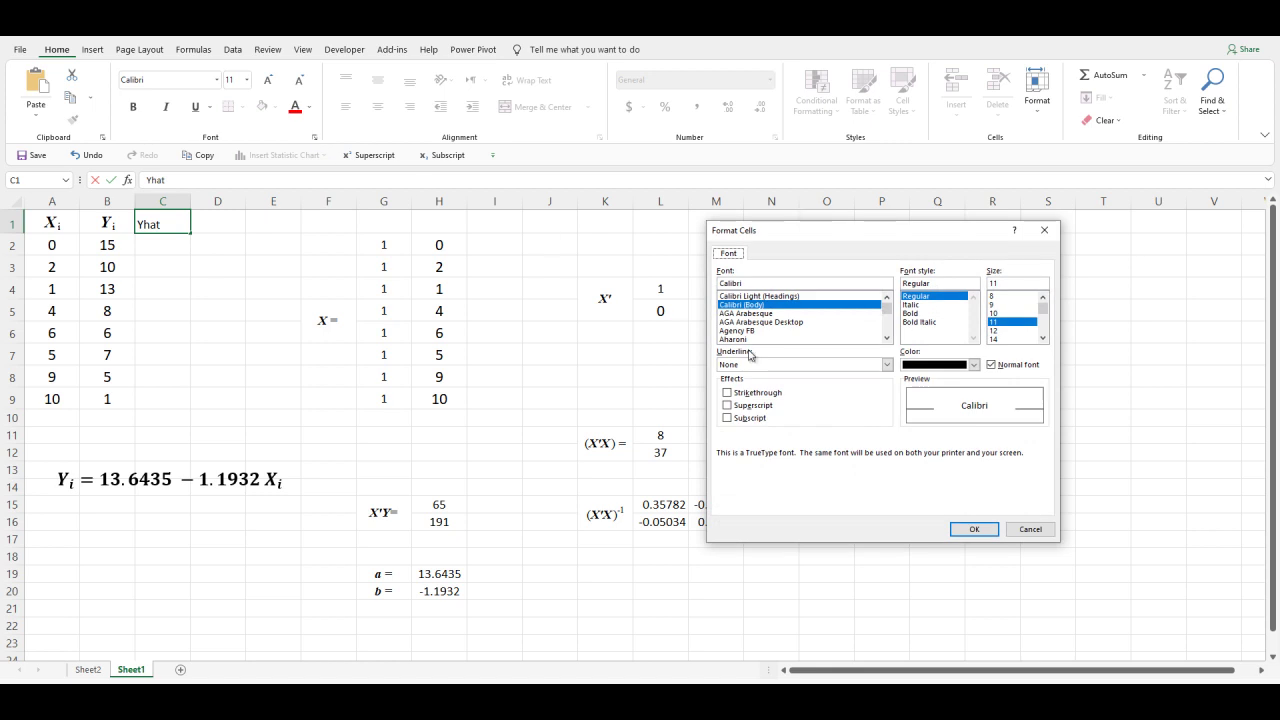
left_click(727, 420)
left_click(968, 529)
- Format the Yhat header in C1 as Times New Roman, bold italic, size 14
left_click(163, 228)
left_click_drag(165, 180, 152, 180)
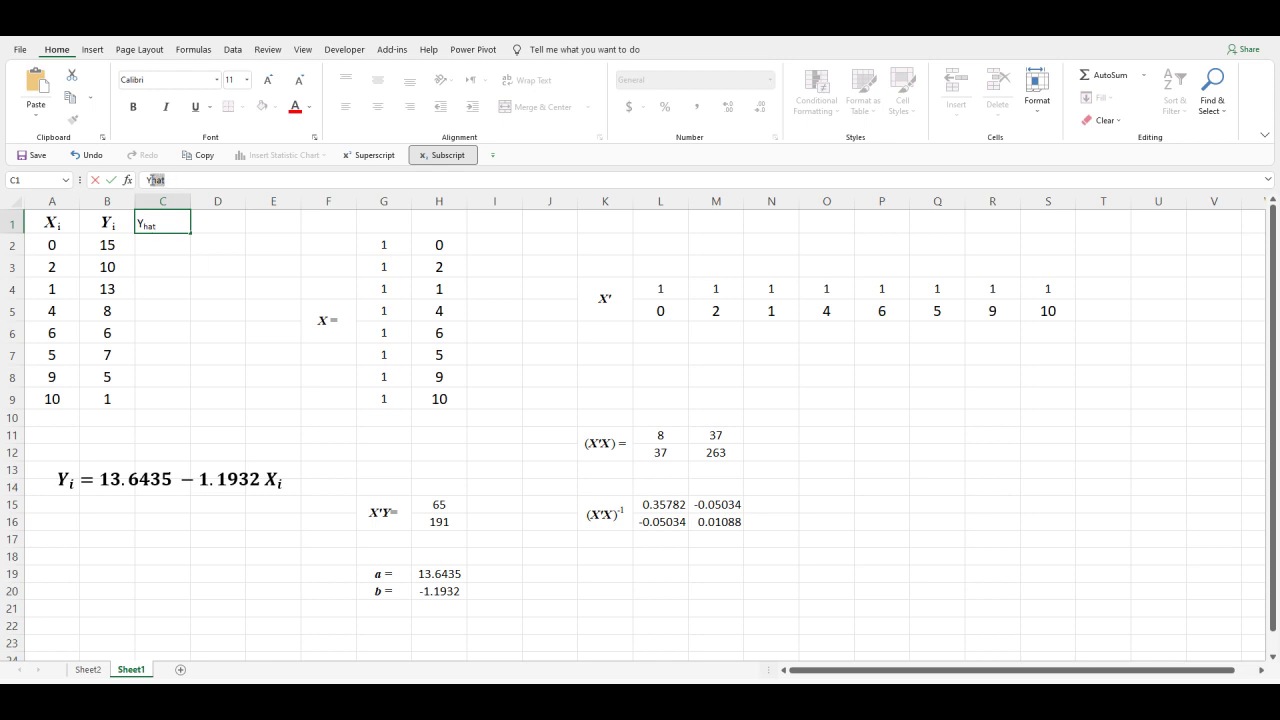
left_click(173, 82)
type("Times New Roman")
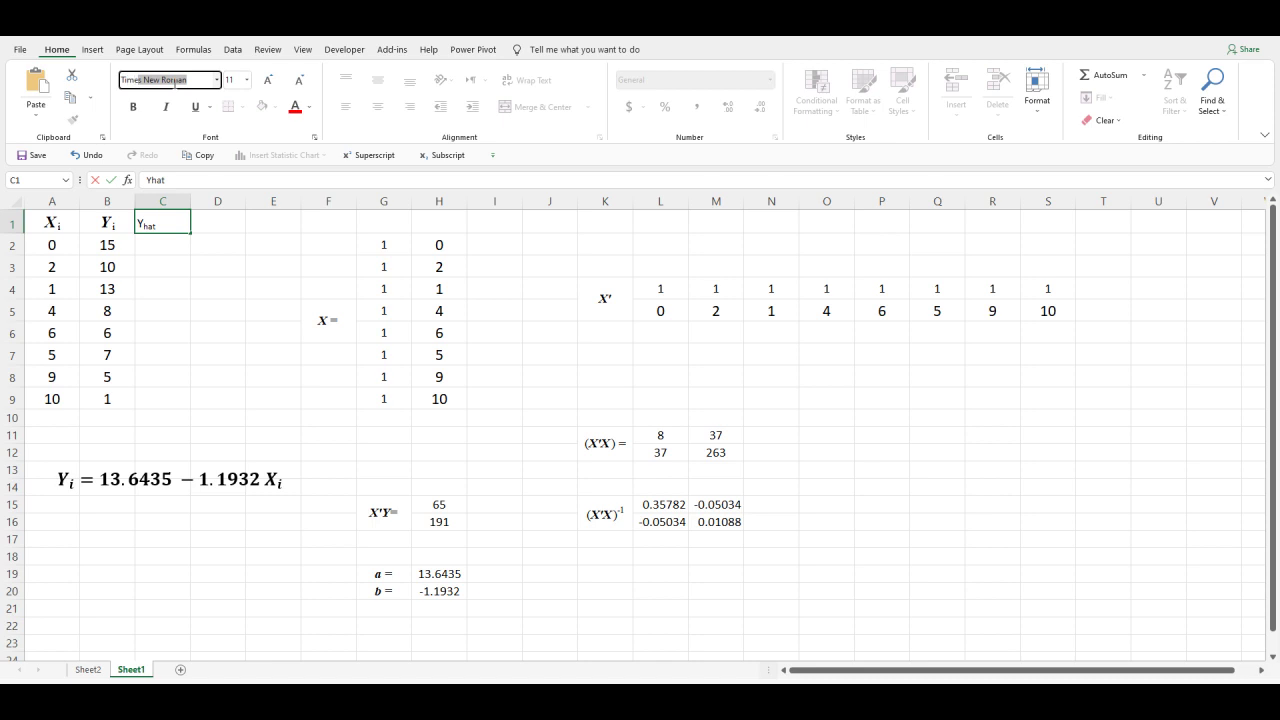
key("Return")
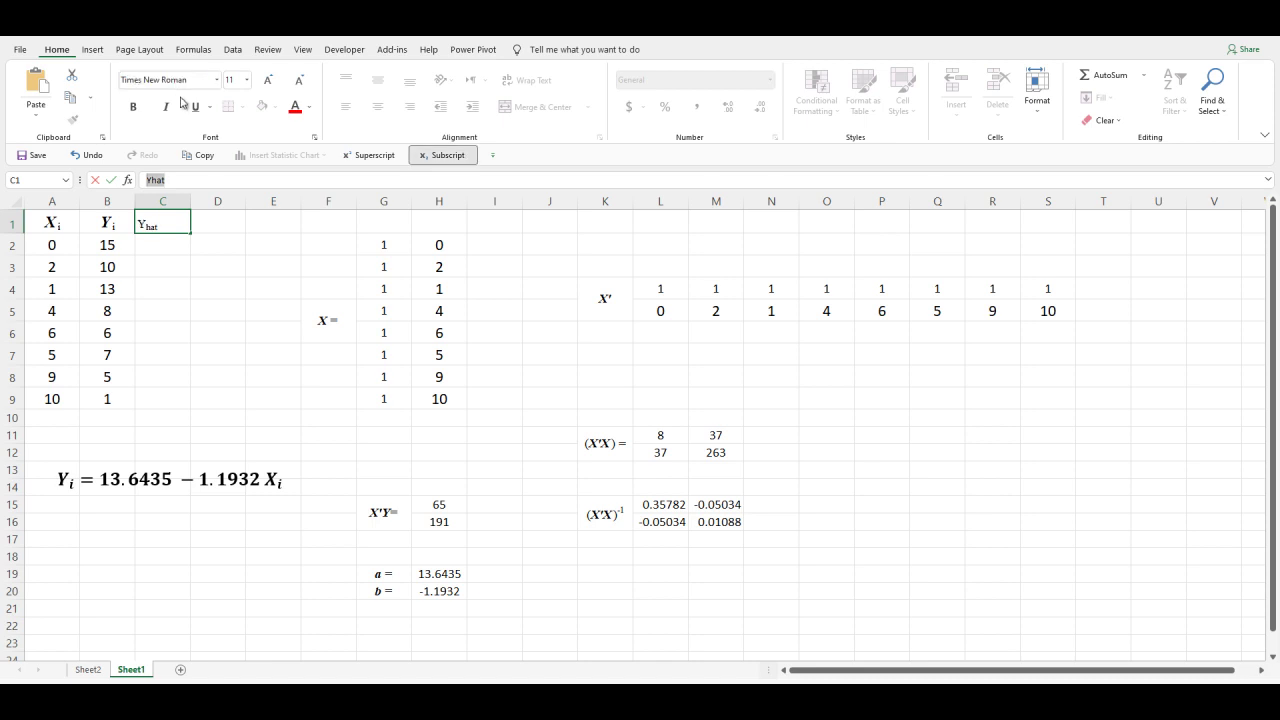
left_click(167, 110)
left_click(133, 107)
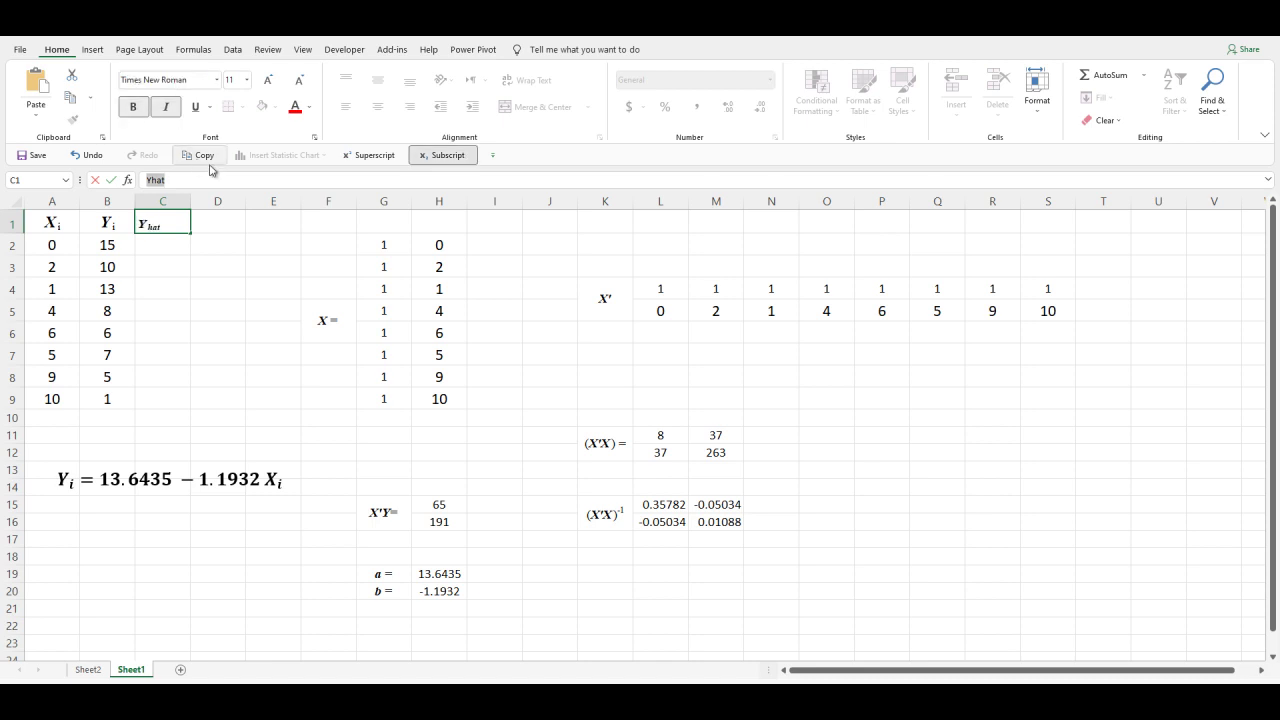
left_click(269, 82)
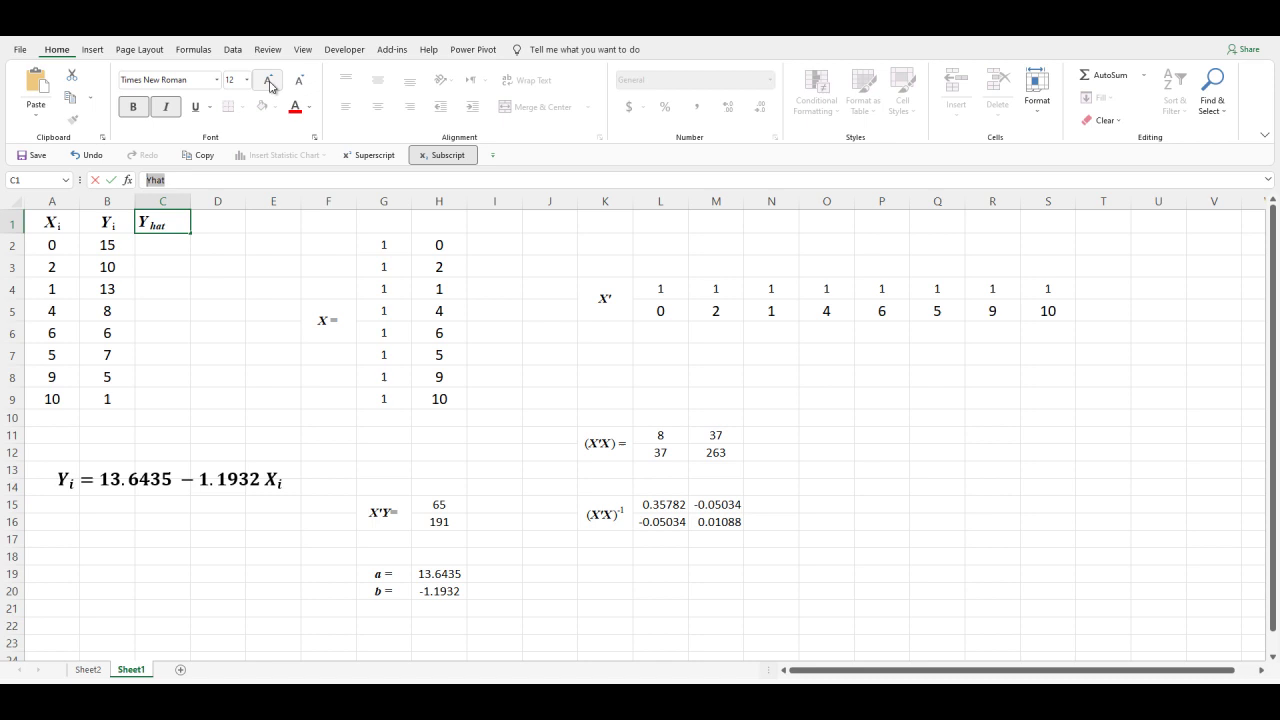
left_click(108, 222)
left_click(146, 226)
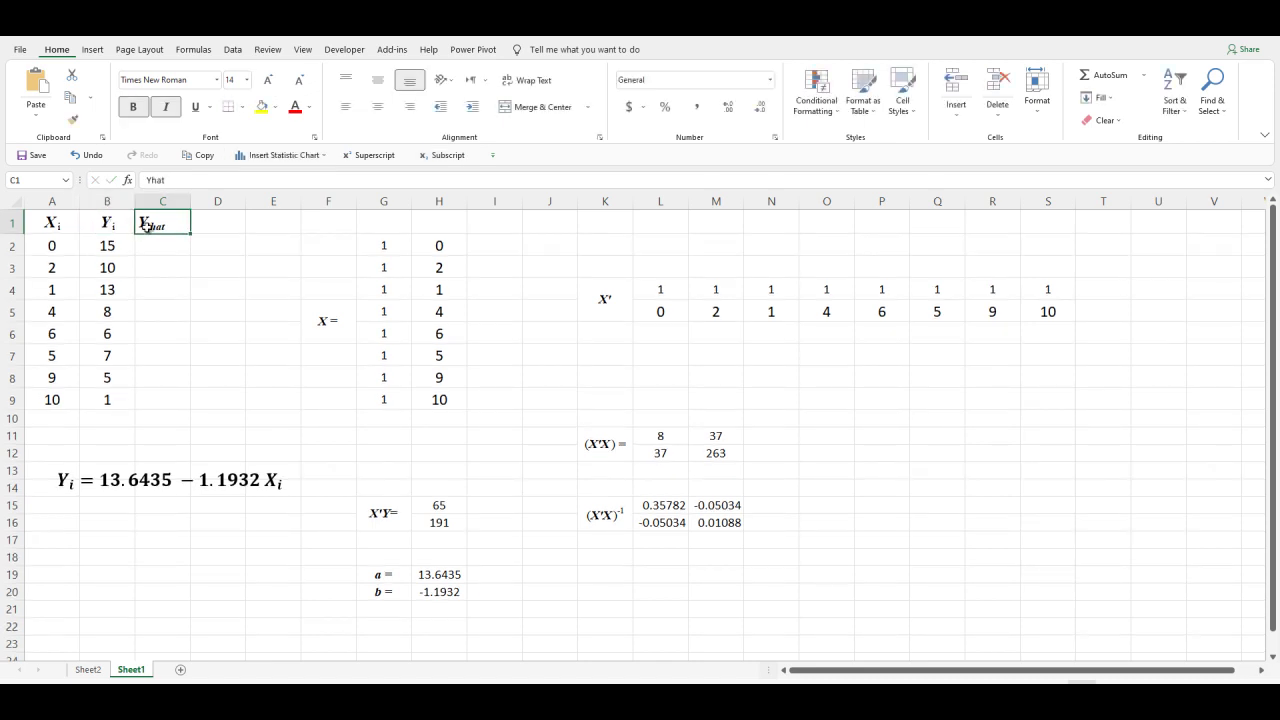
- Calculate the predicted values with =13.6435-1.1932*A2 in C2 and fill the formula down to C9
left_click(163, 249)
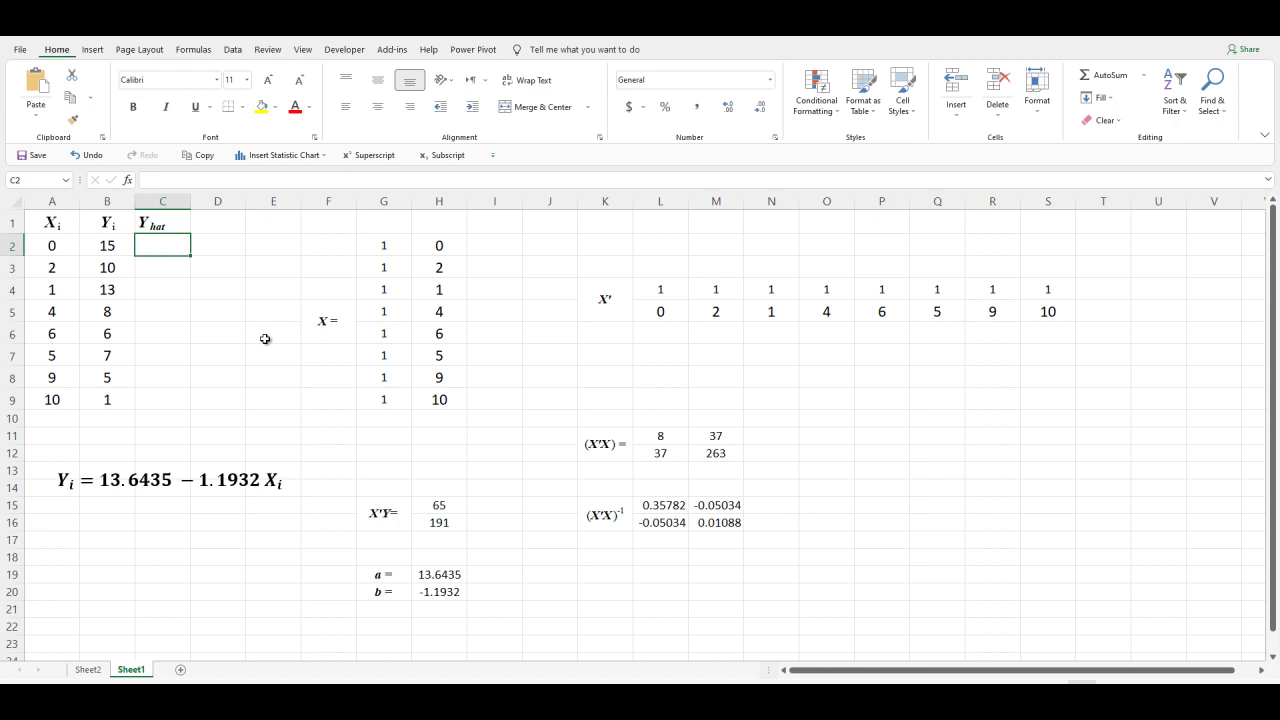
type("=")
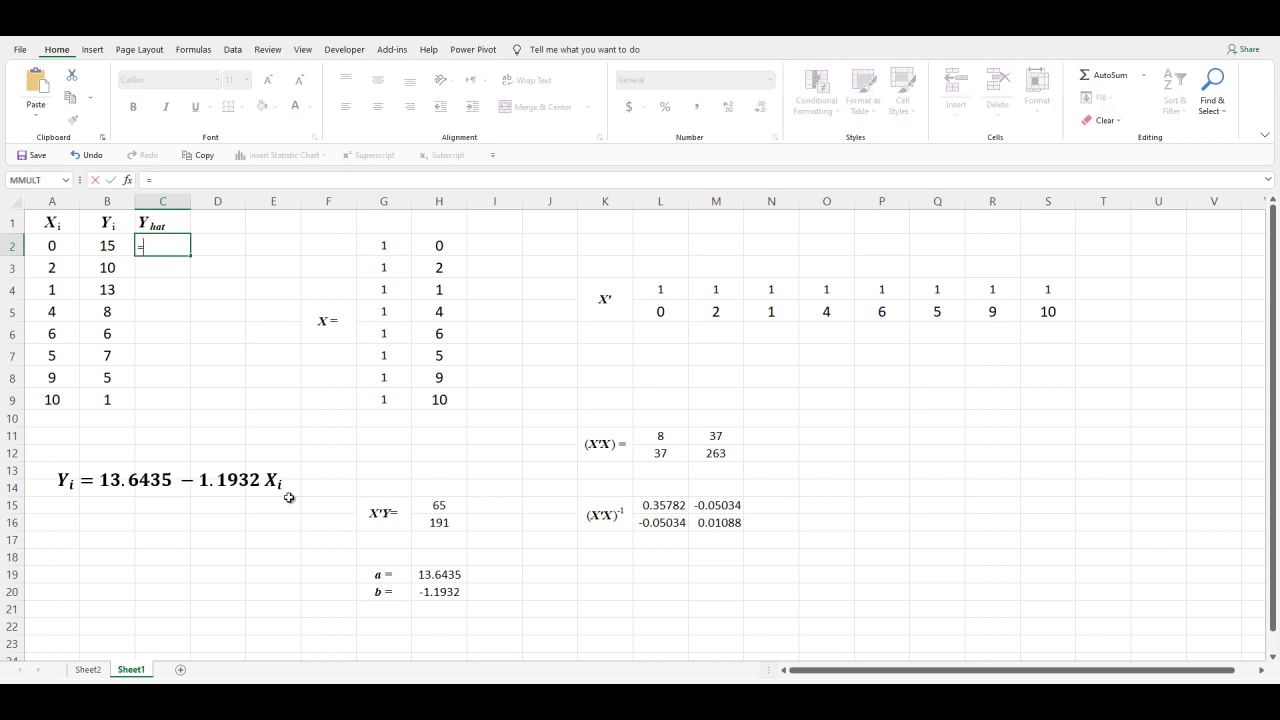
type("13.6435-1.")
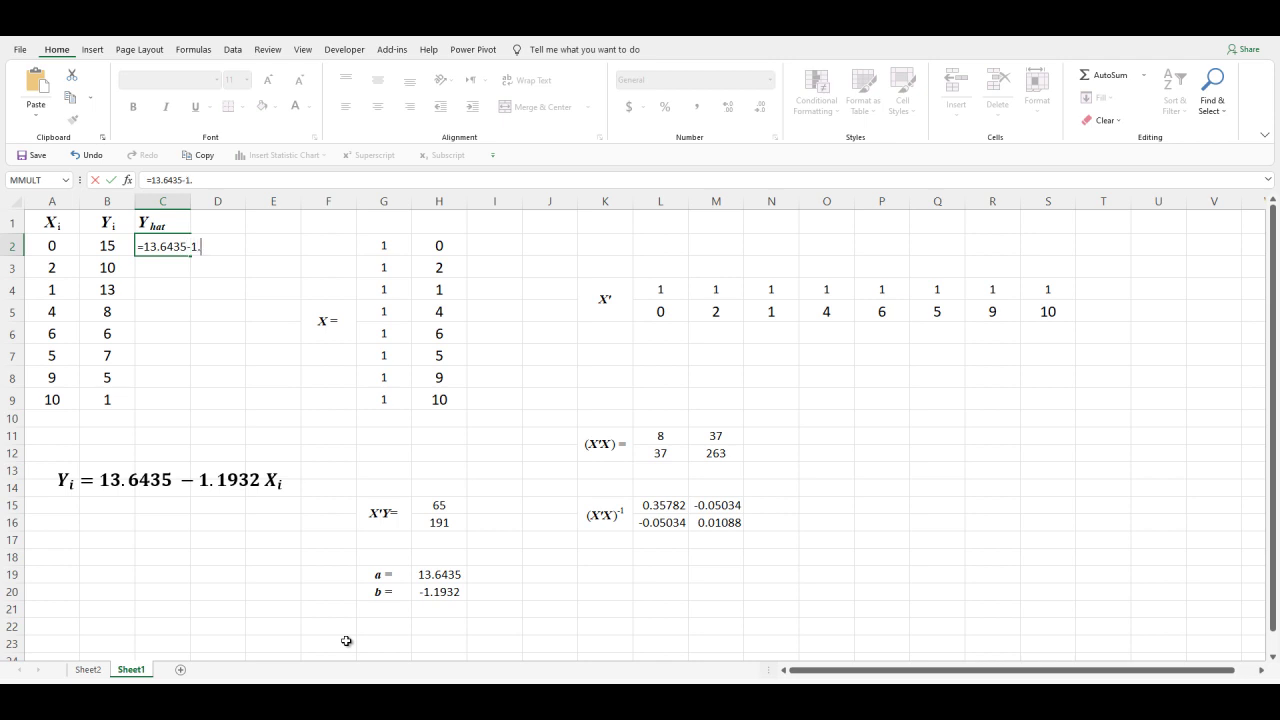
type("32*")
left_click(60, 246)
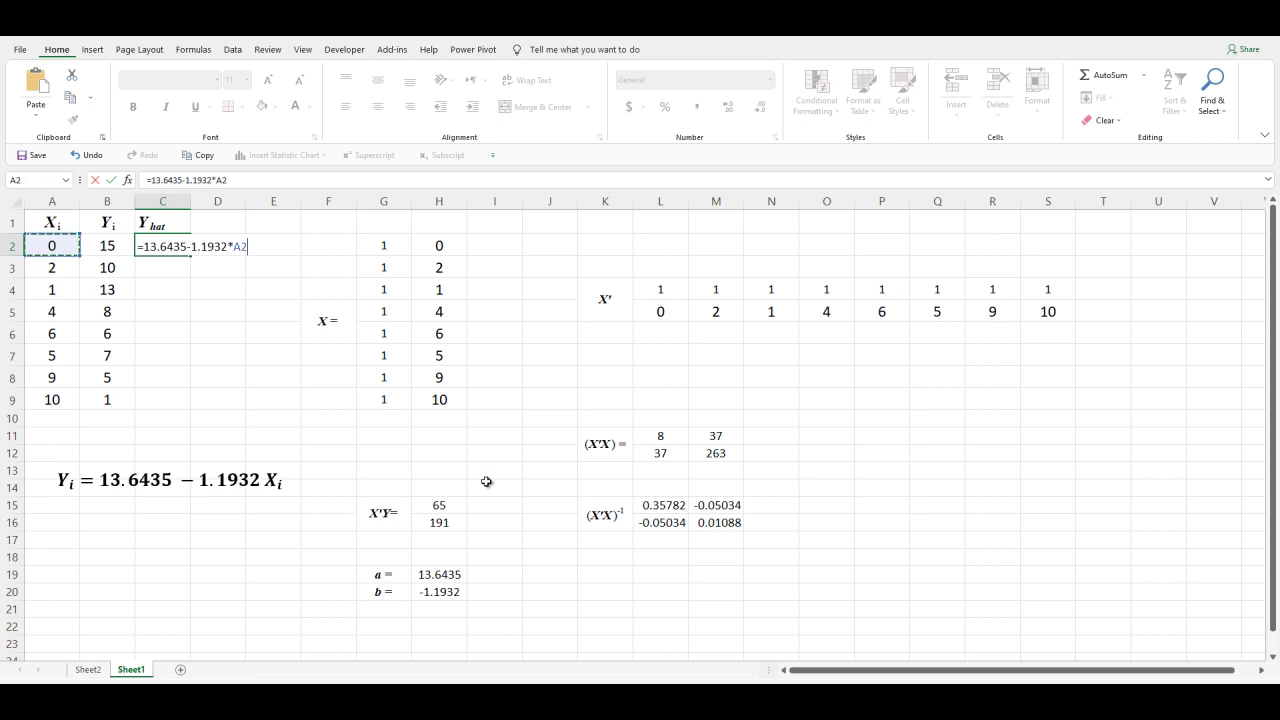
key("Return")
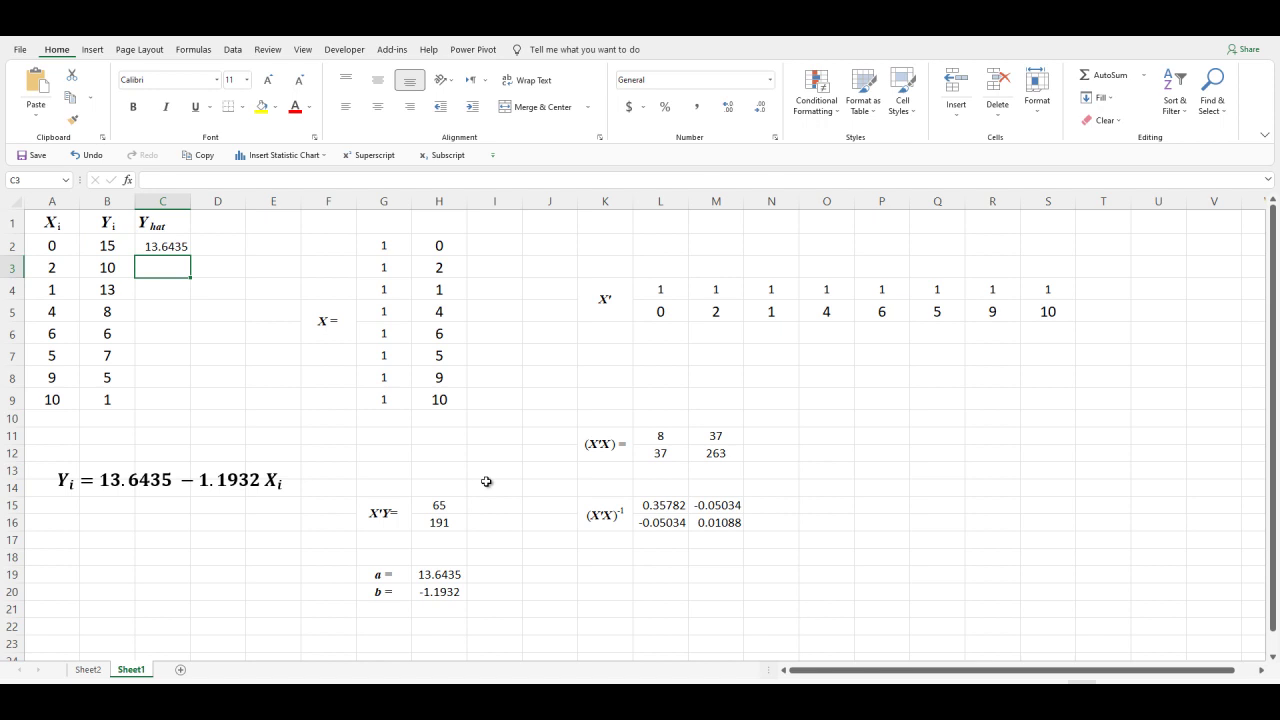
left_click(180, 249)
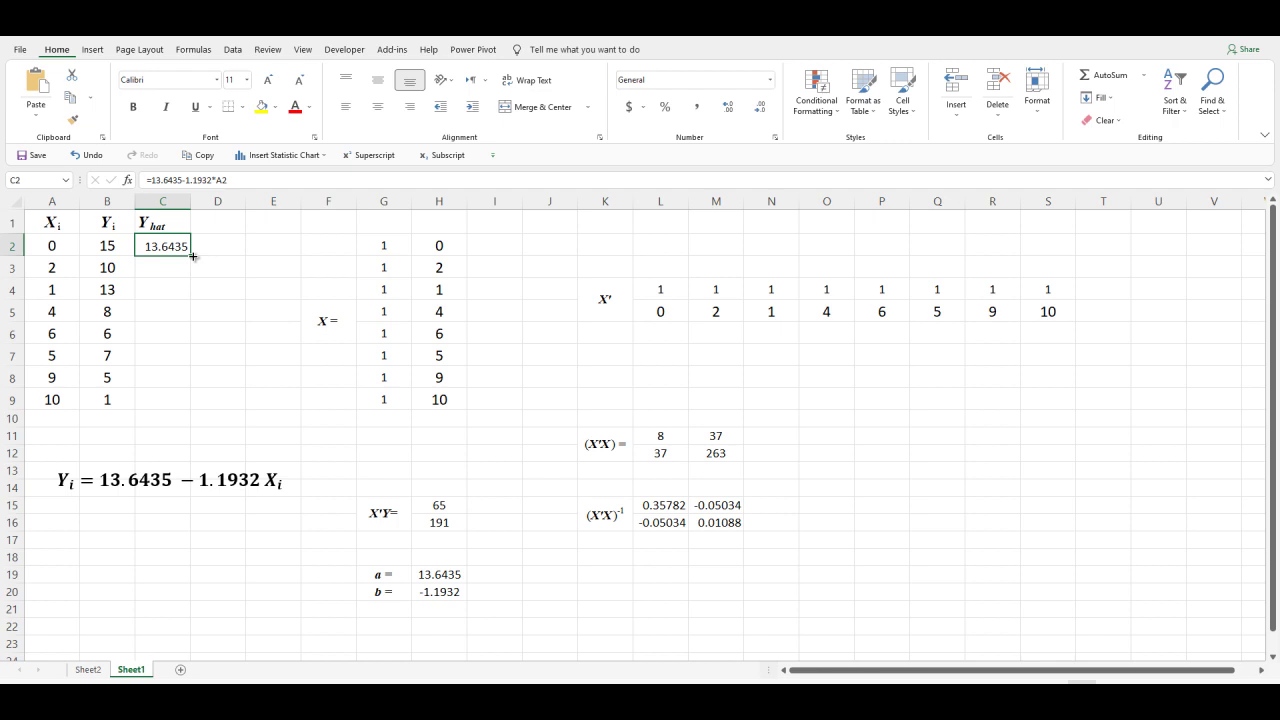
left_click_drag(193, 256, 212, 406)
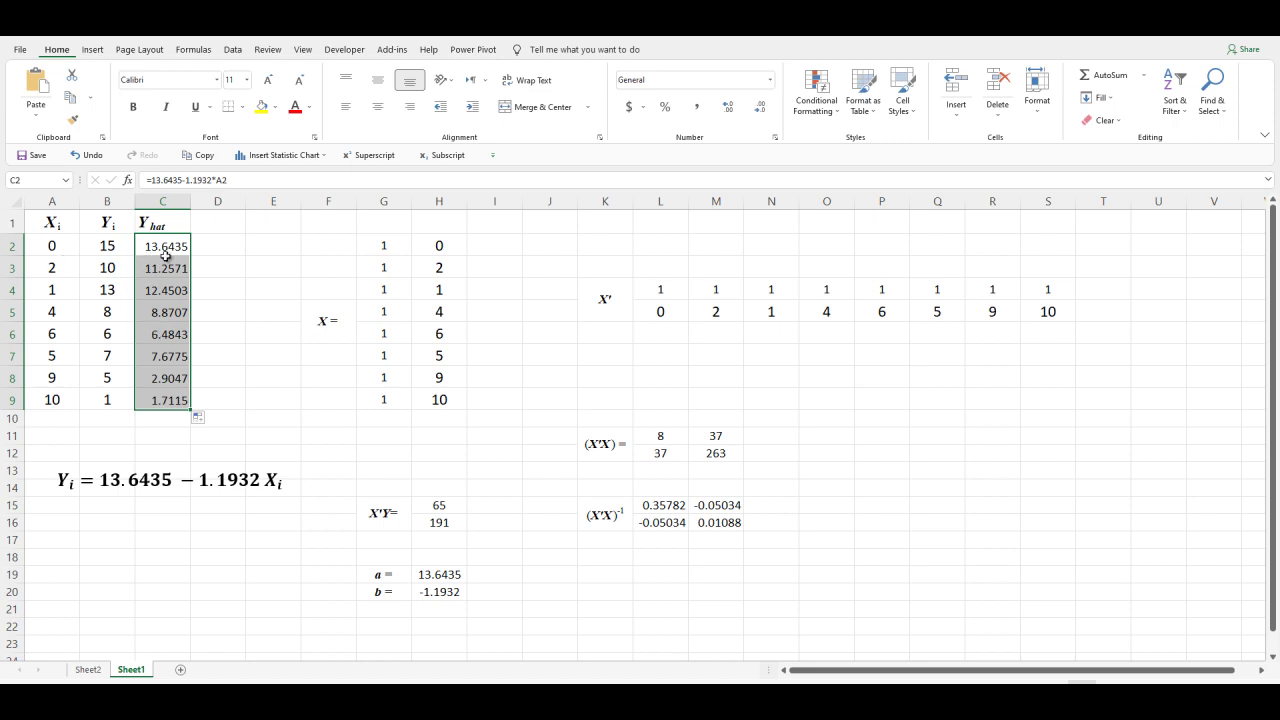
- Set the font size of the predicted values in C2:C9 to 14
left_click(117, 246)
left_click(156, 246)
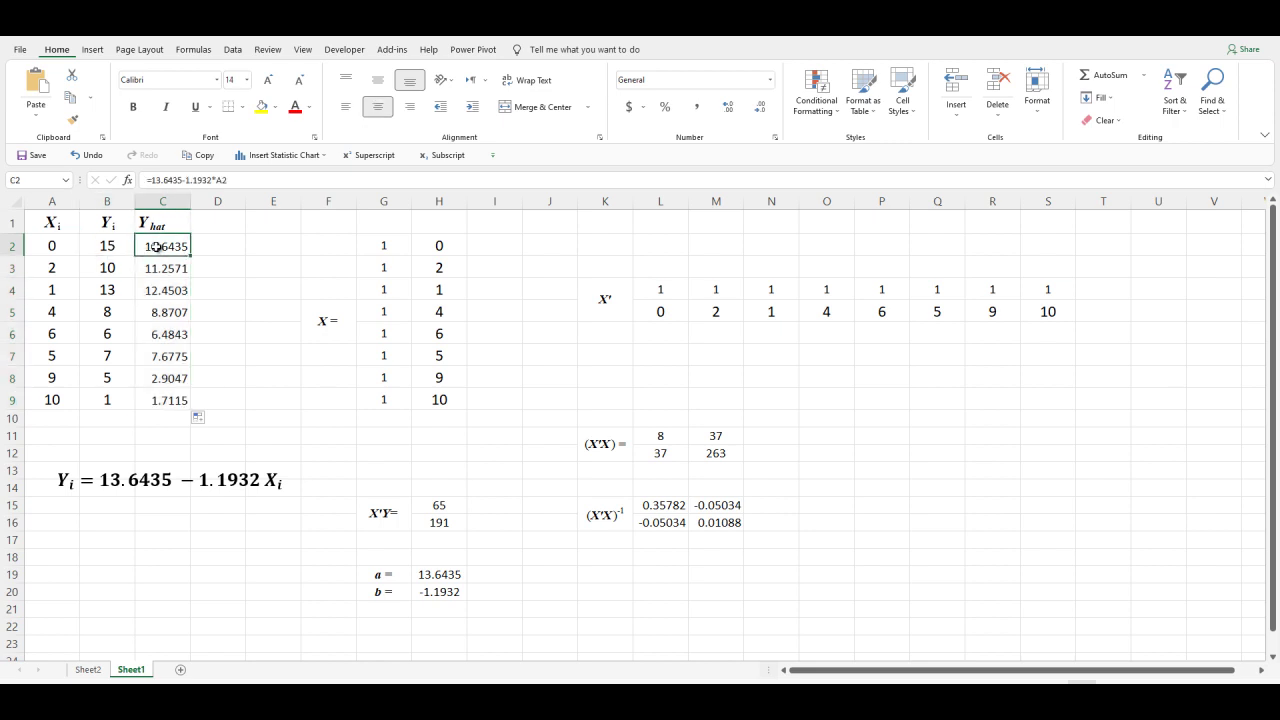
left_click_drag(170, 244, 181, 401)
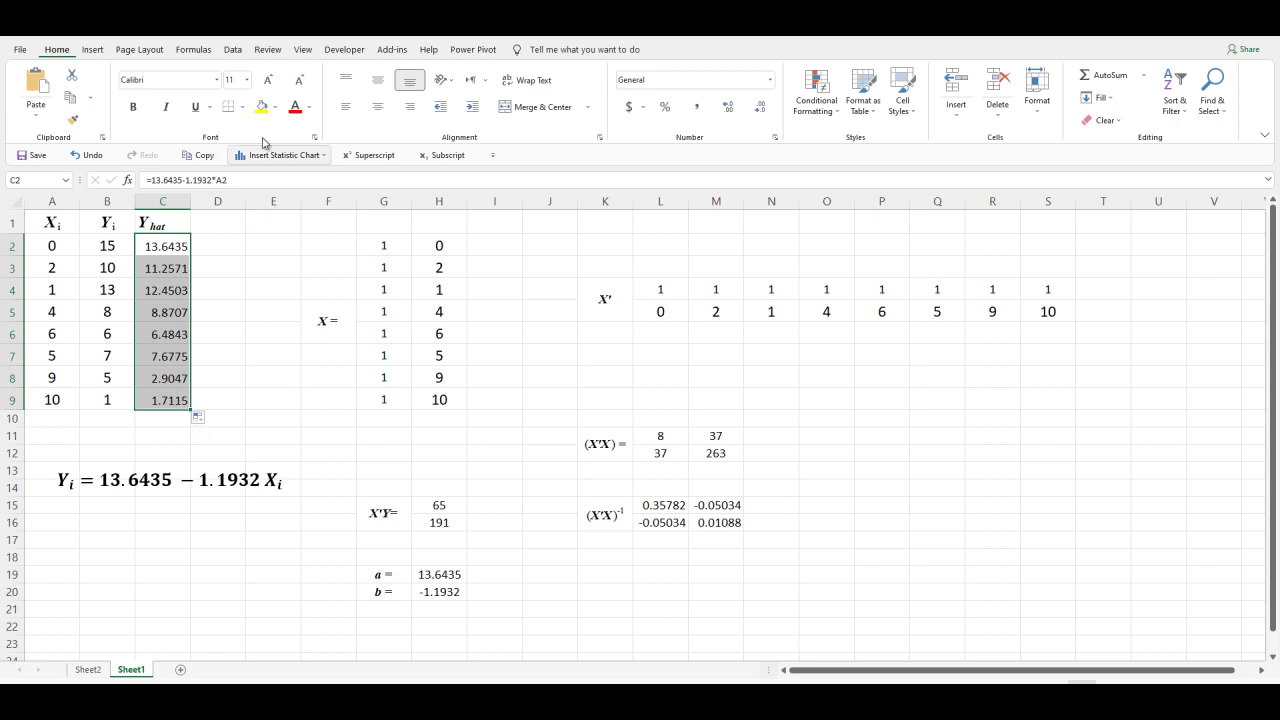
left_click(268, 80)
left_click(268, 80)
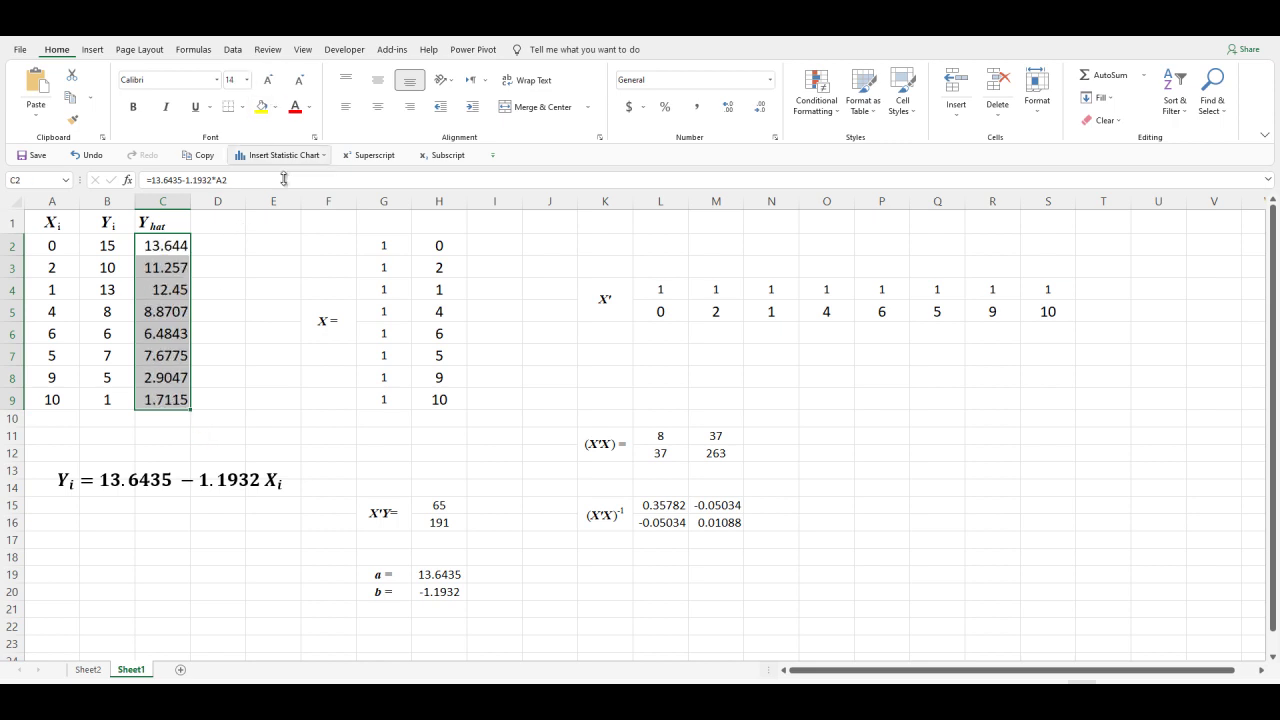
left_click(263, 285)
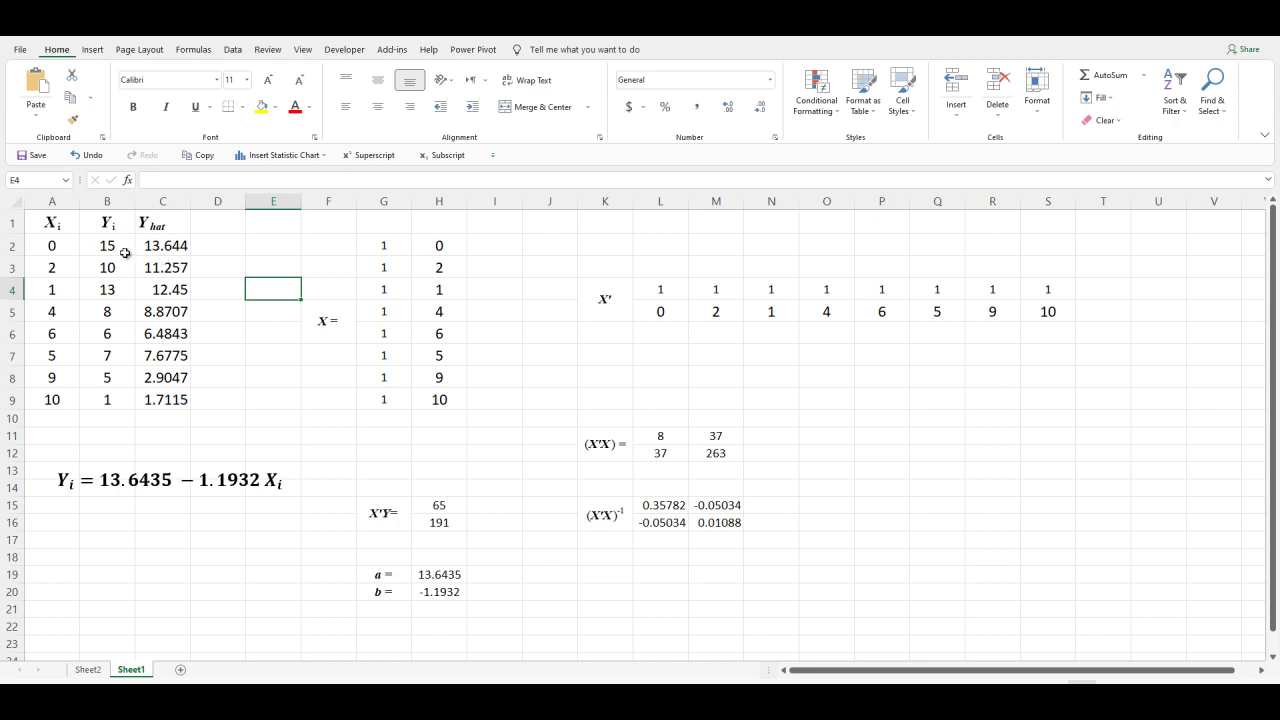
- Enter the residual header ei in cell D1 with the "i" as subscript
left_click(201, 229)
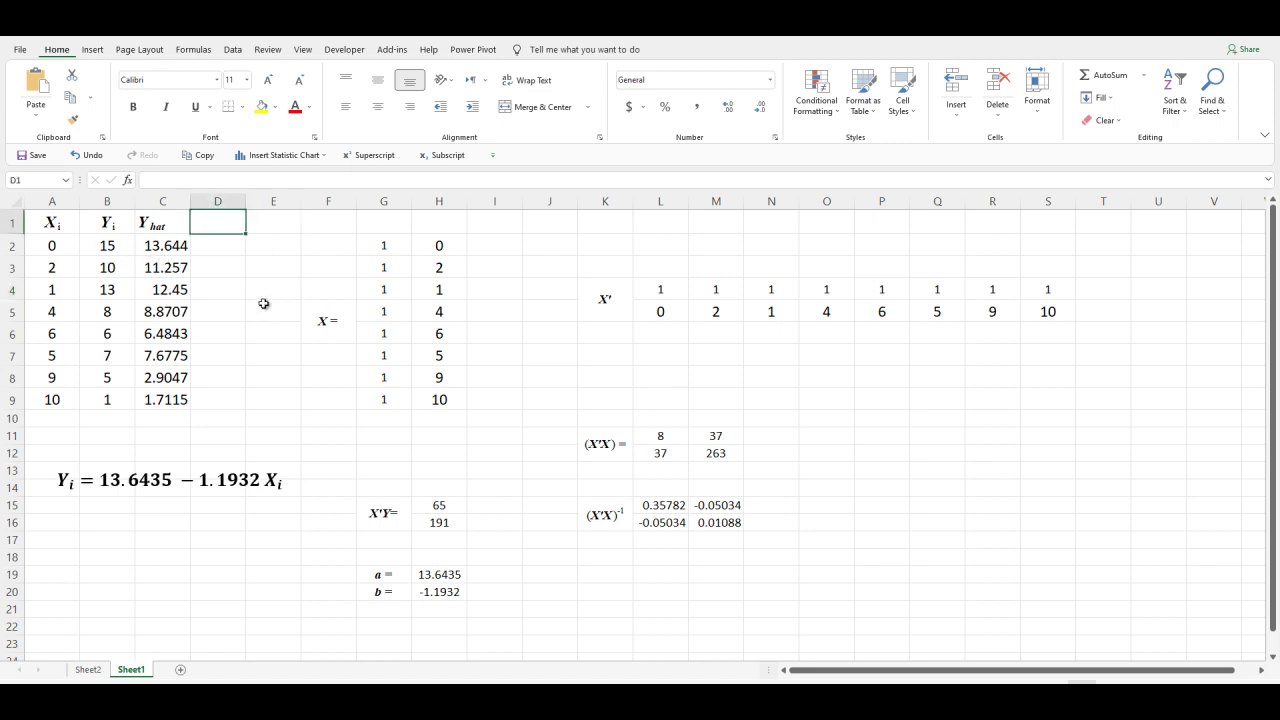
type("e")
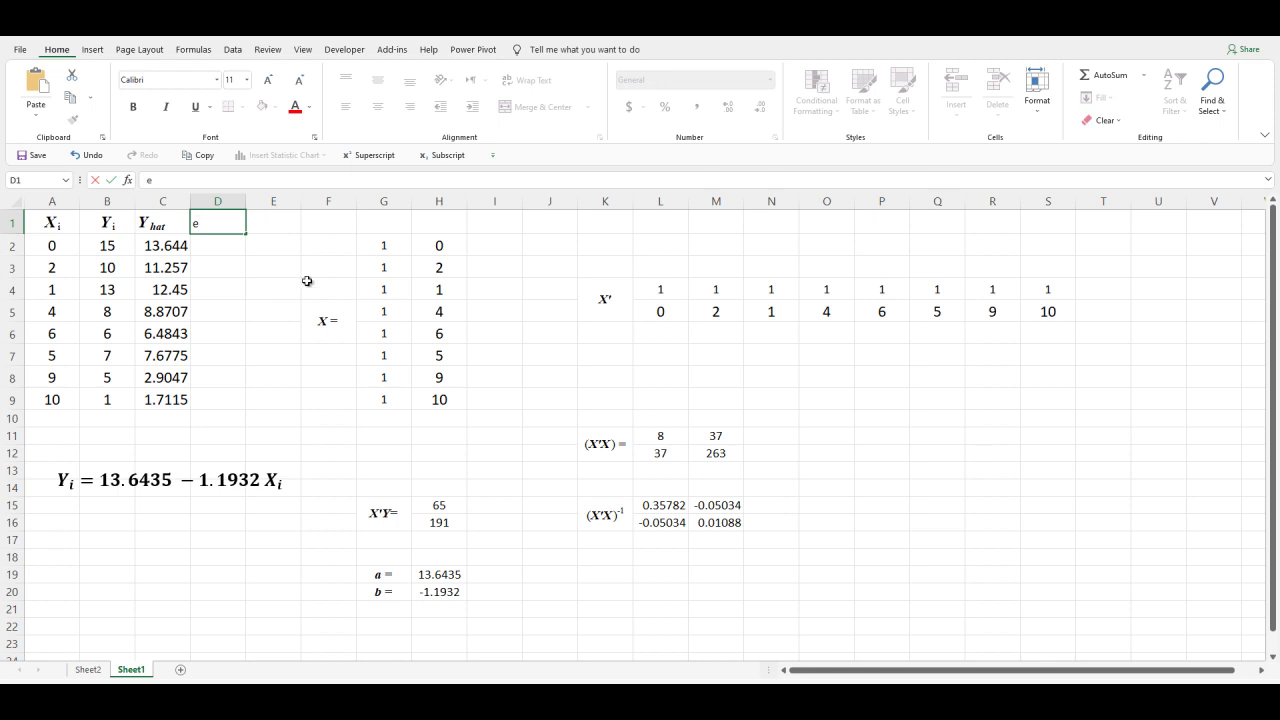
type("i")
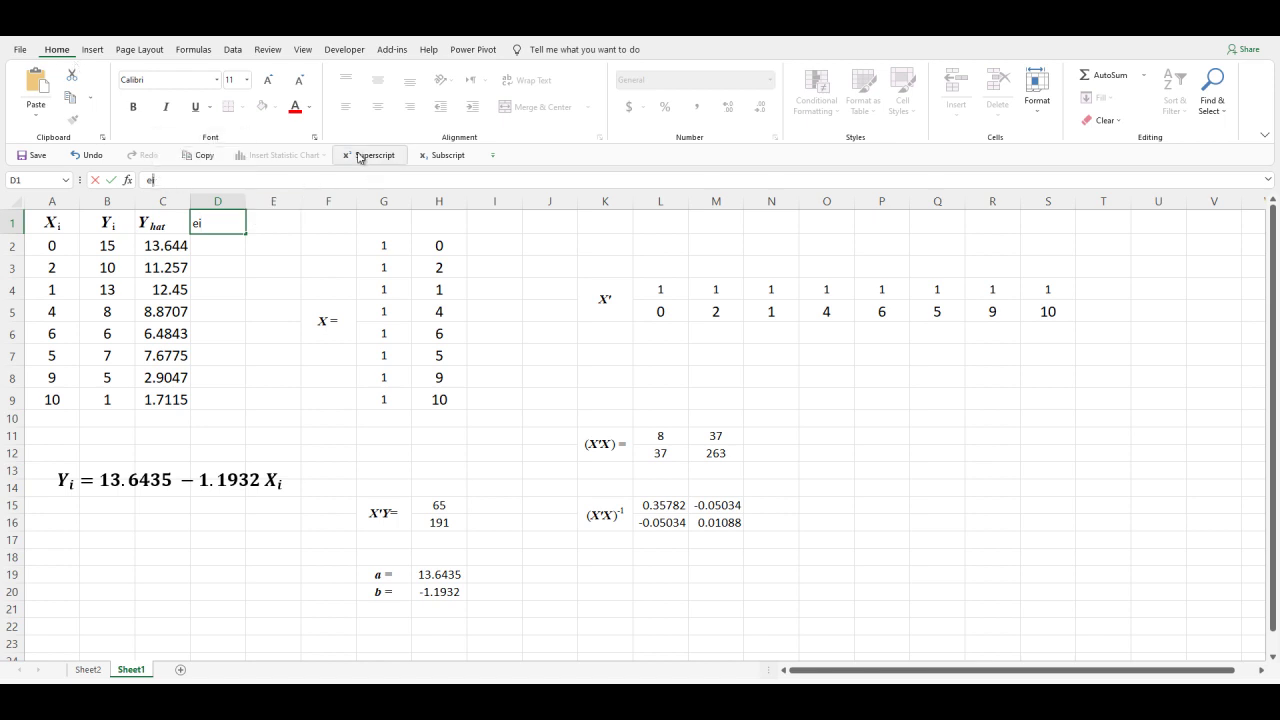
left_click(315, 138)
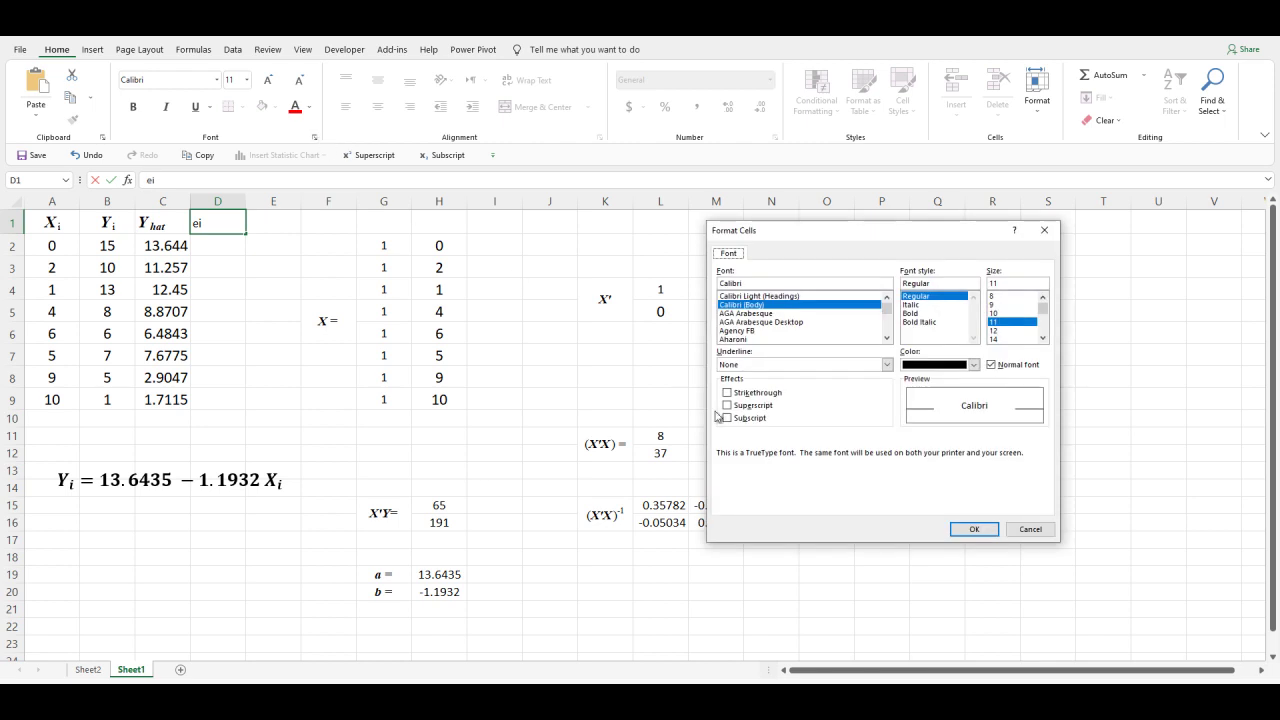
left_click(727, 418)
left_click(974, 529)
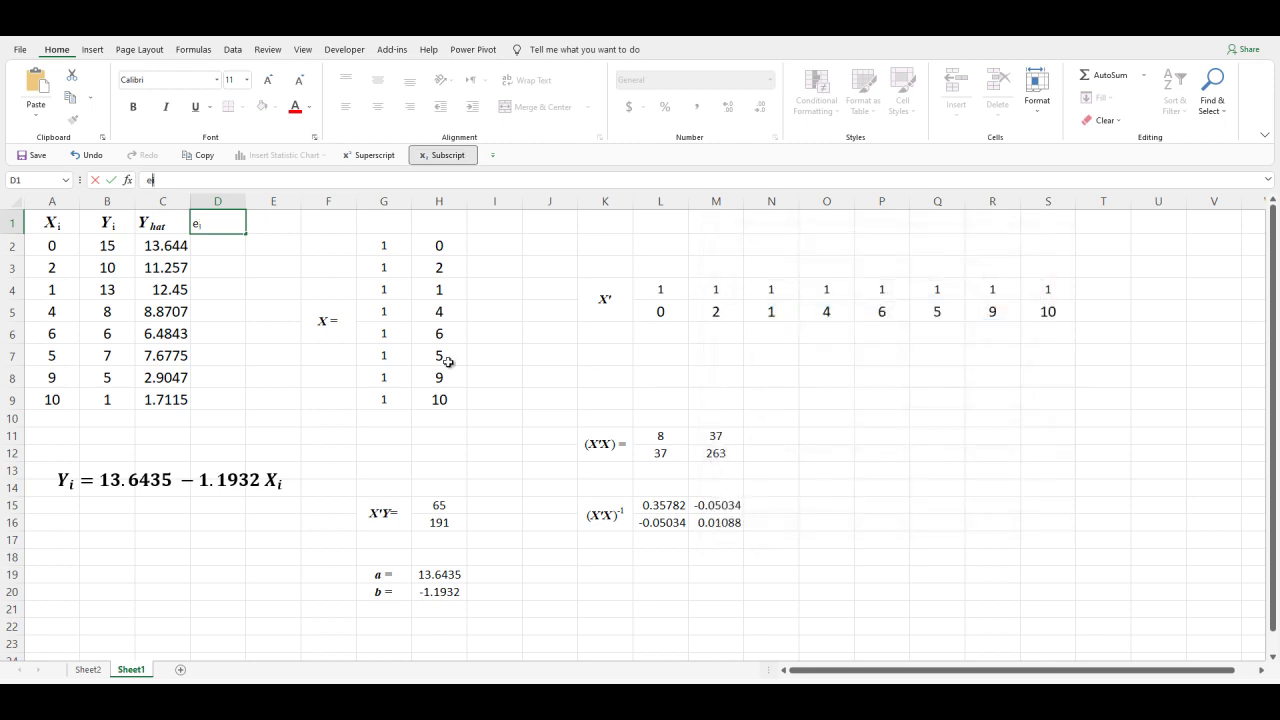
left_click(276, 294)
- Format the D1 header as Times New Roman, bold italic, size 14, centred horizontally and vertically
left_click(224, 215)
left_click(378, 106)
left_click(378, 80)
left_click(268, 80)
left_click(268, 80)
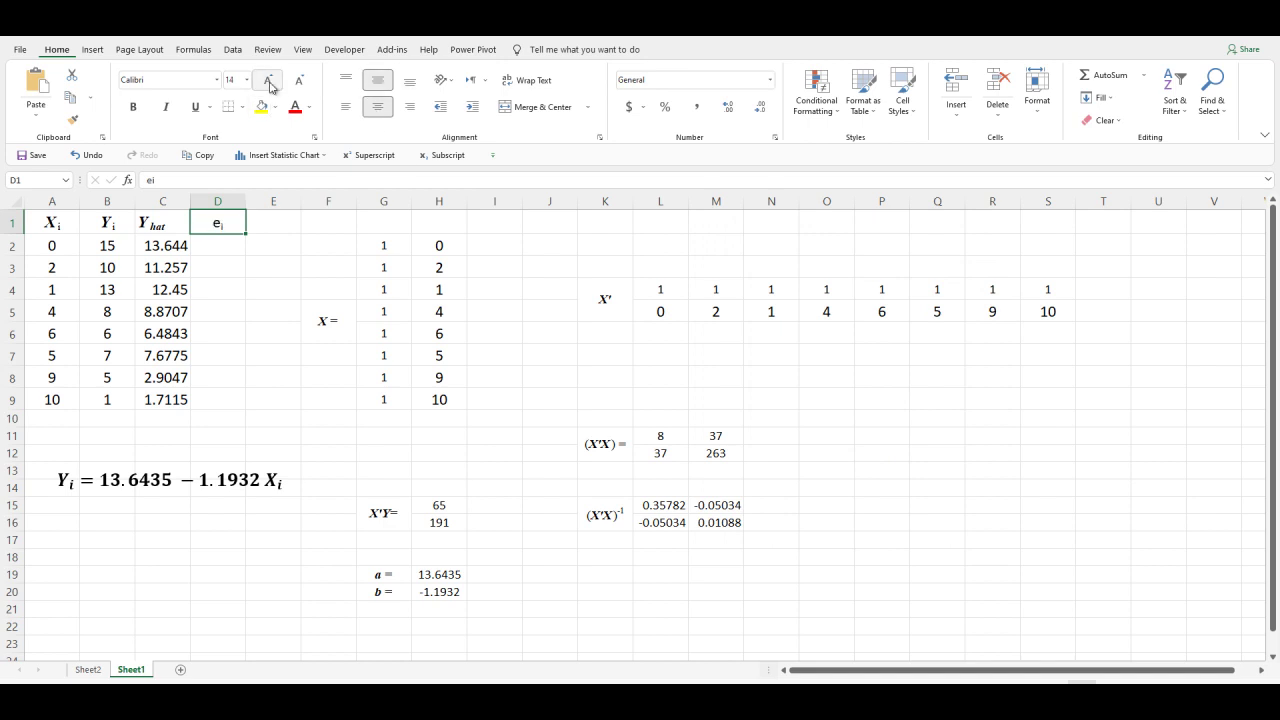
left_click(185, 80)
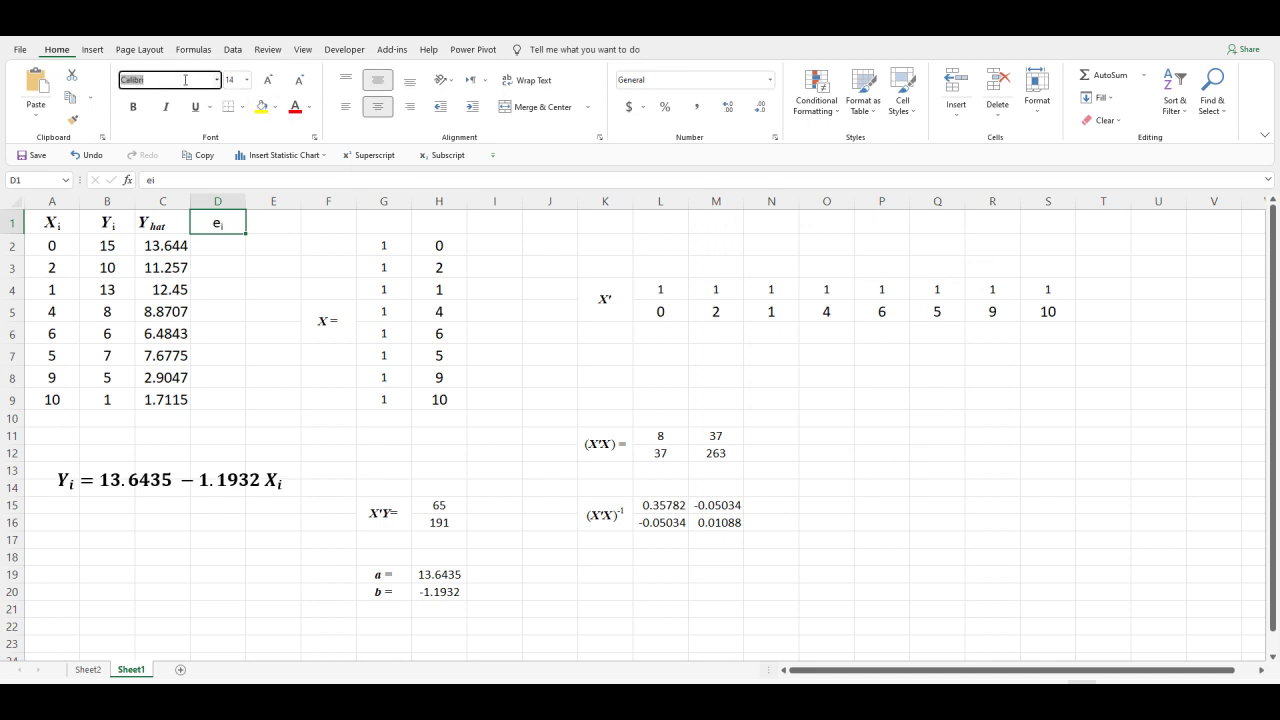
type("Tim")
key("Return")
left_click(166, 106)
left_click(133, 106)
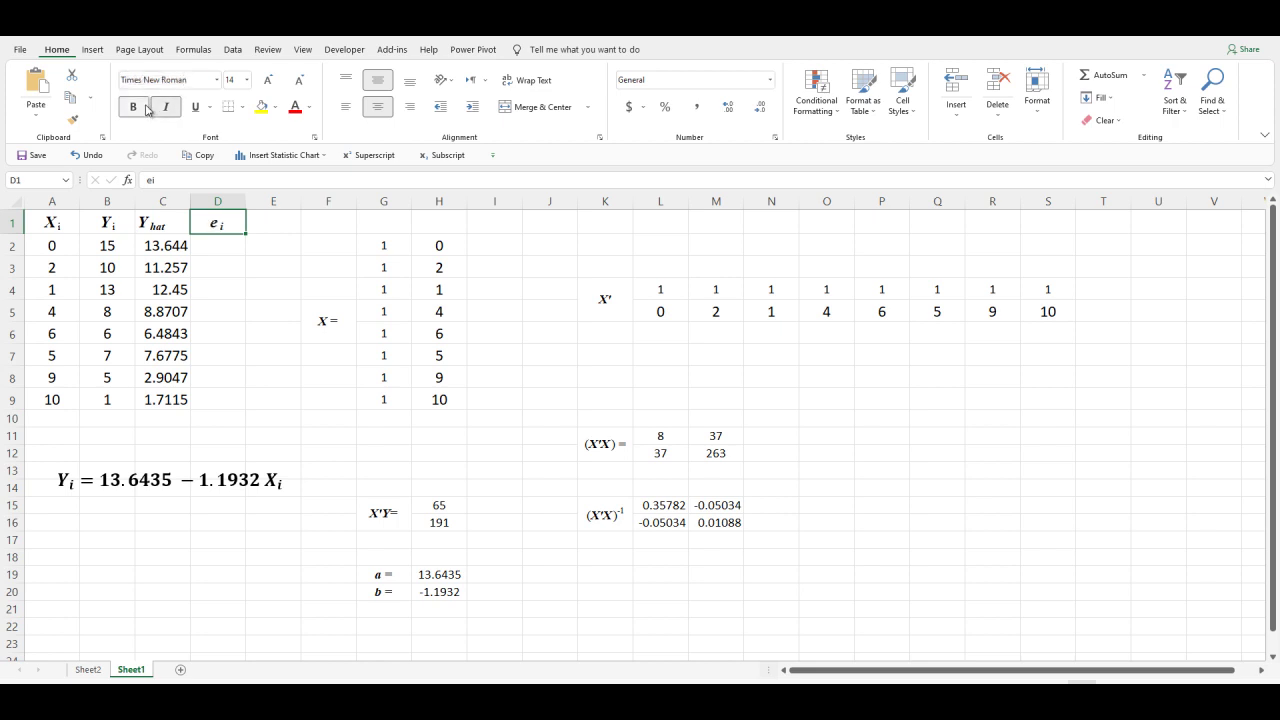
- Calculate the first residual in D2 with the formula =B2-C2
left_click(224, 252)
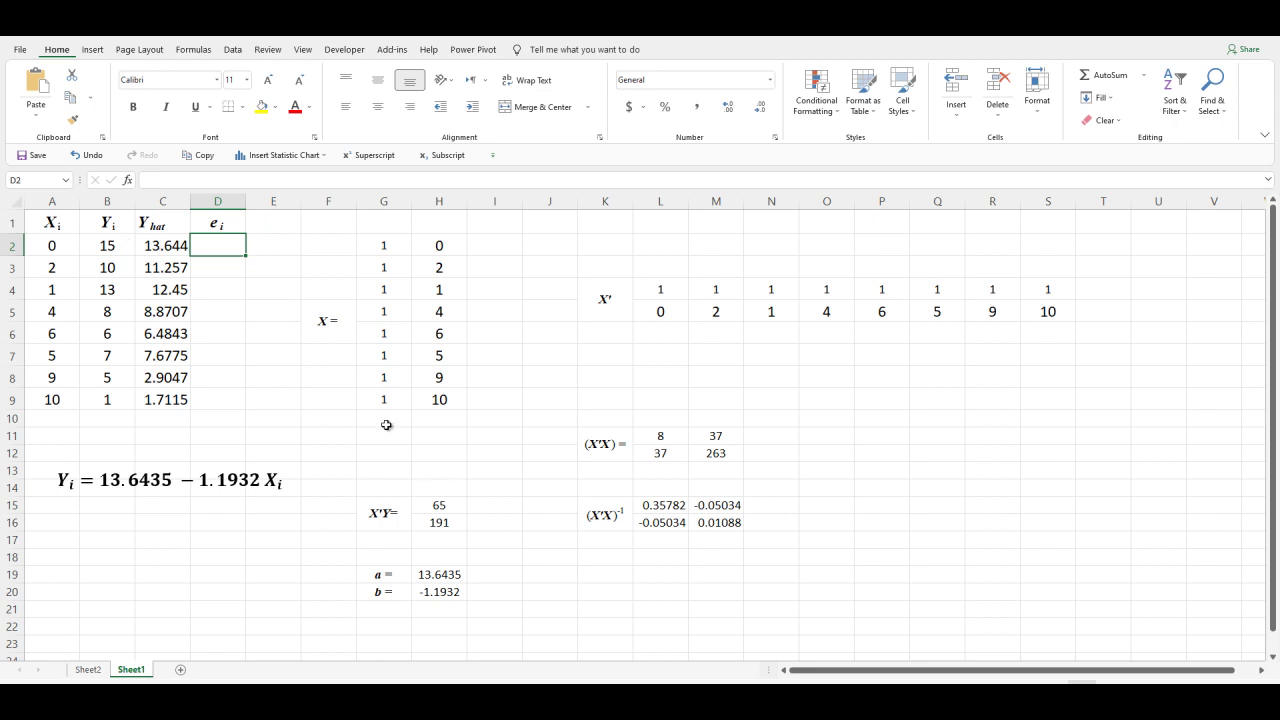
type("=")
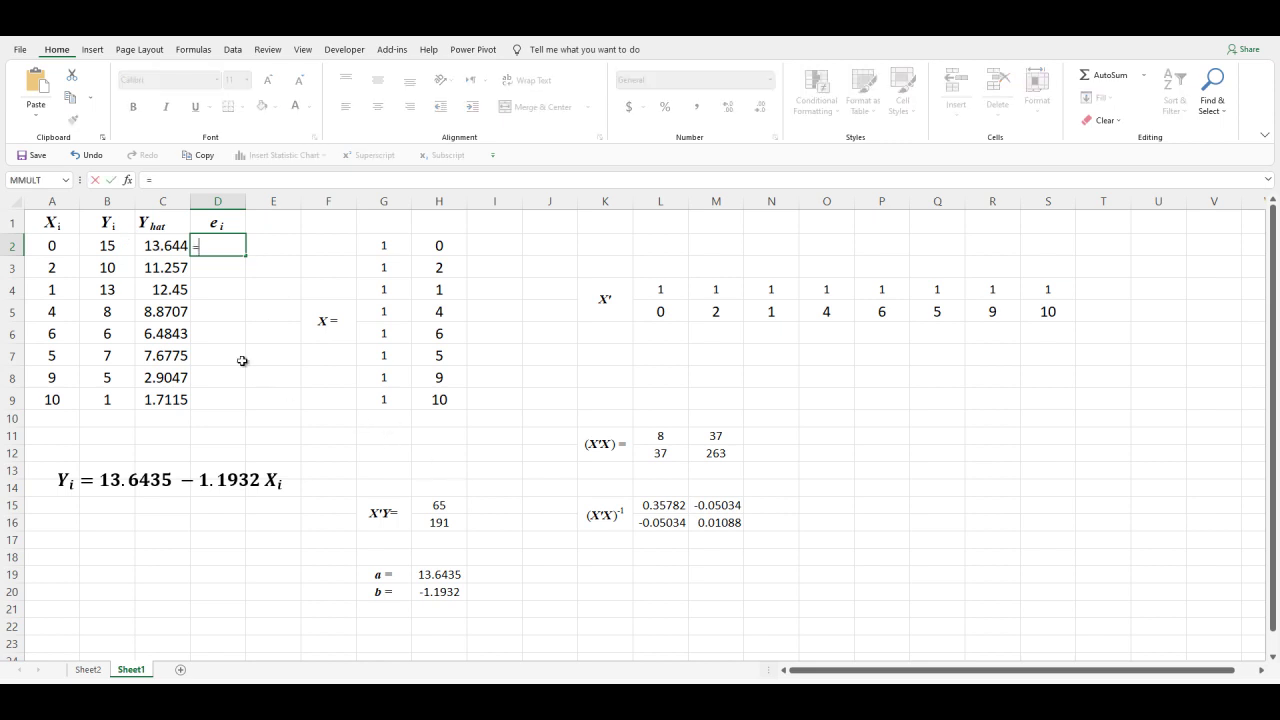
left_click(117, 249)
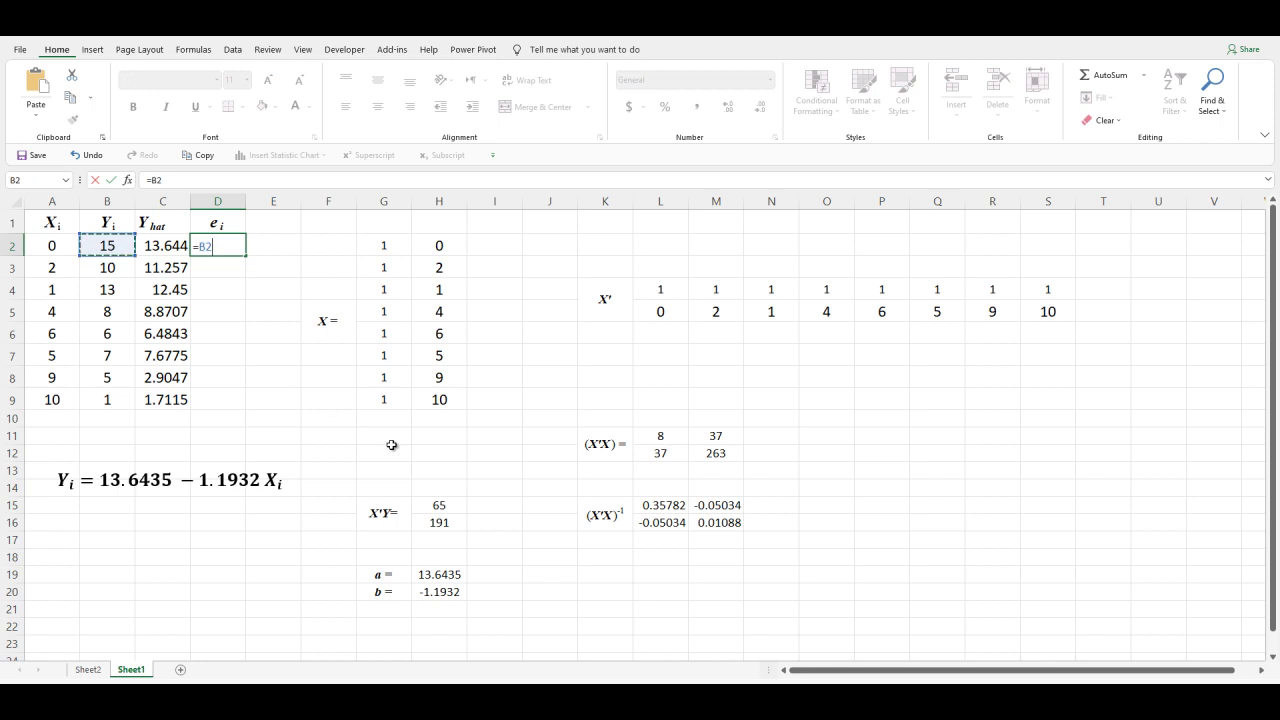
type("-")
left_click(163, 249)
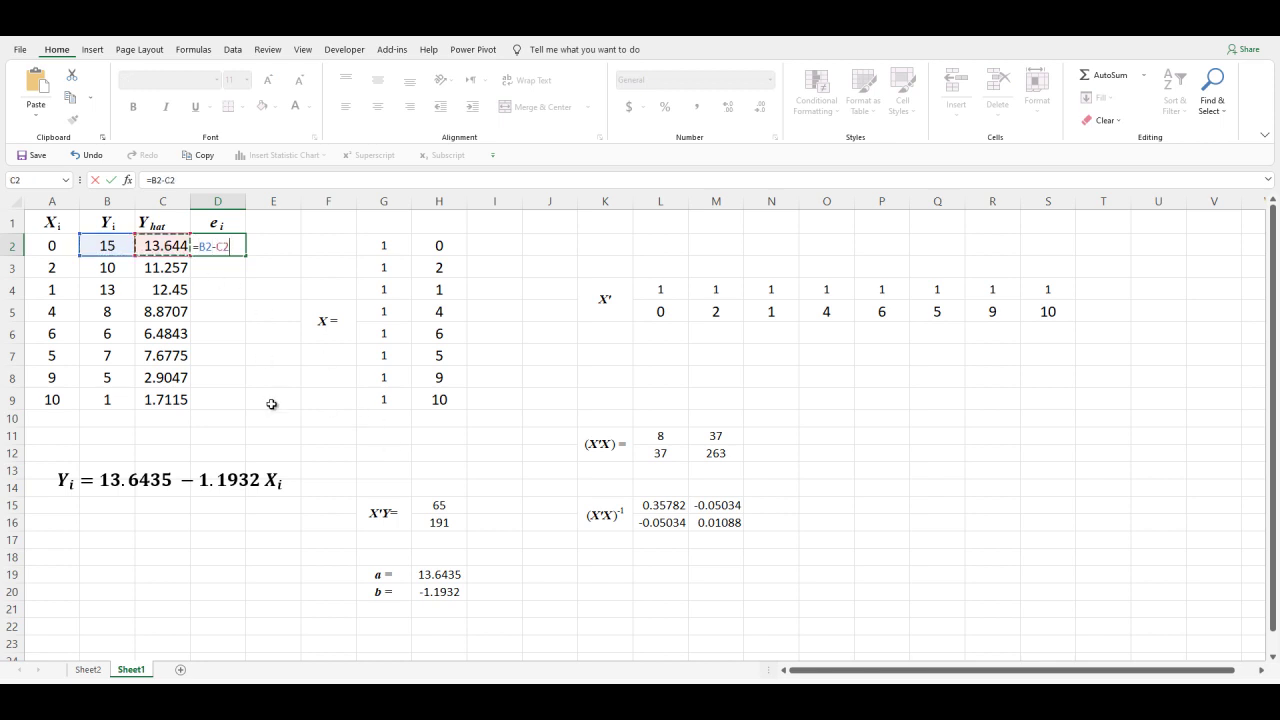
key("Return")
left_click(224, 246)
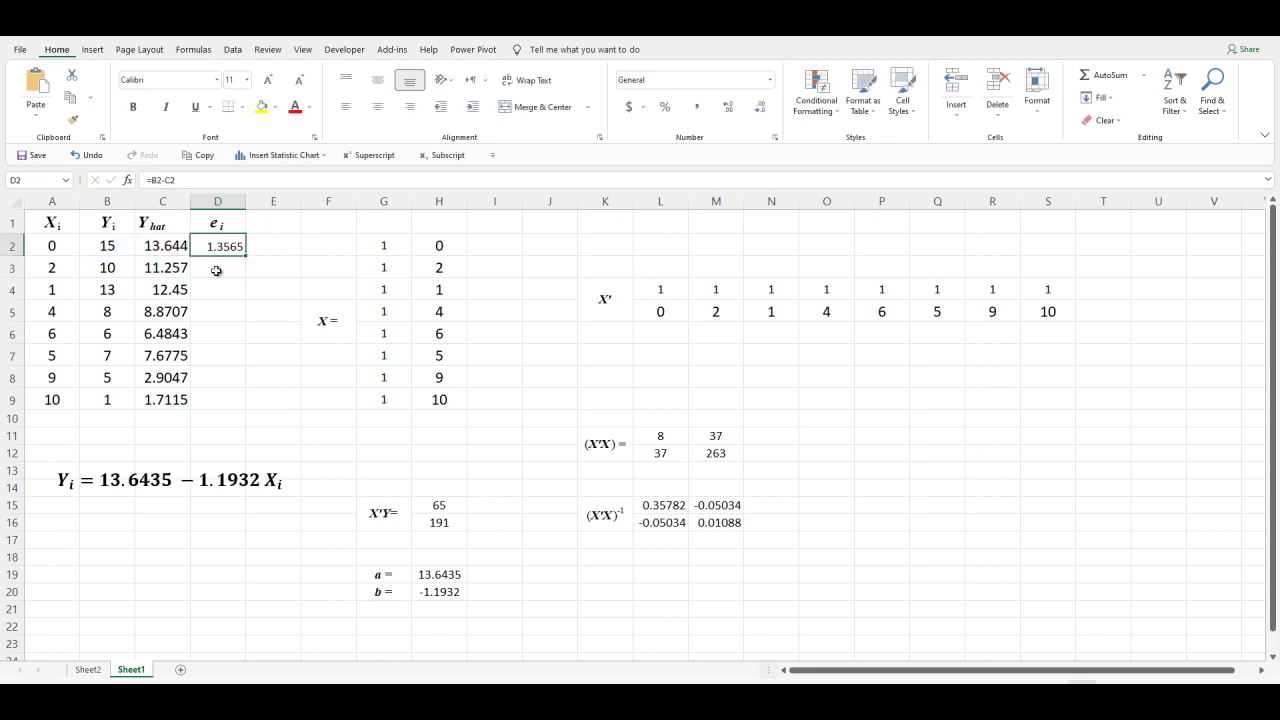
- Fill the residual formula from D2 down through D9
left_click(110, 244)
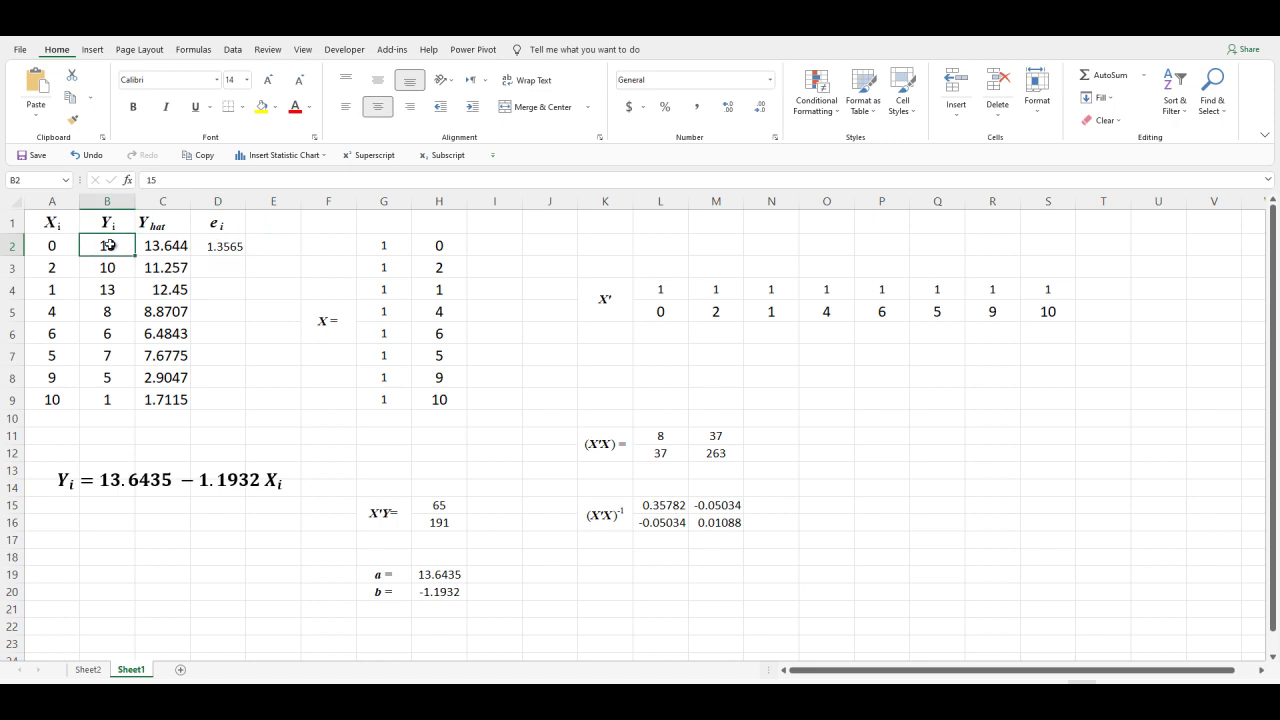
left_click(150, 248)
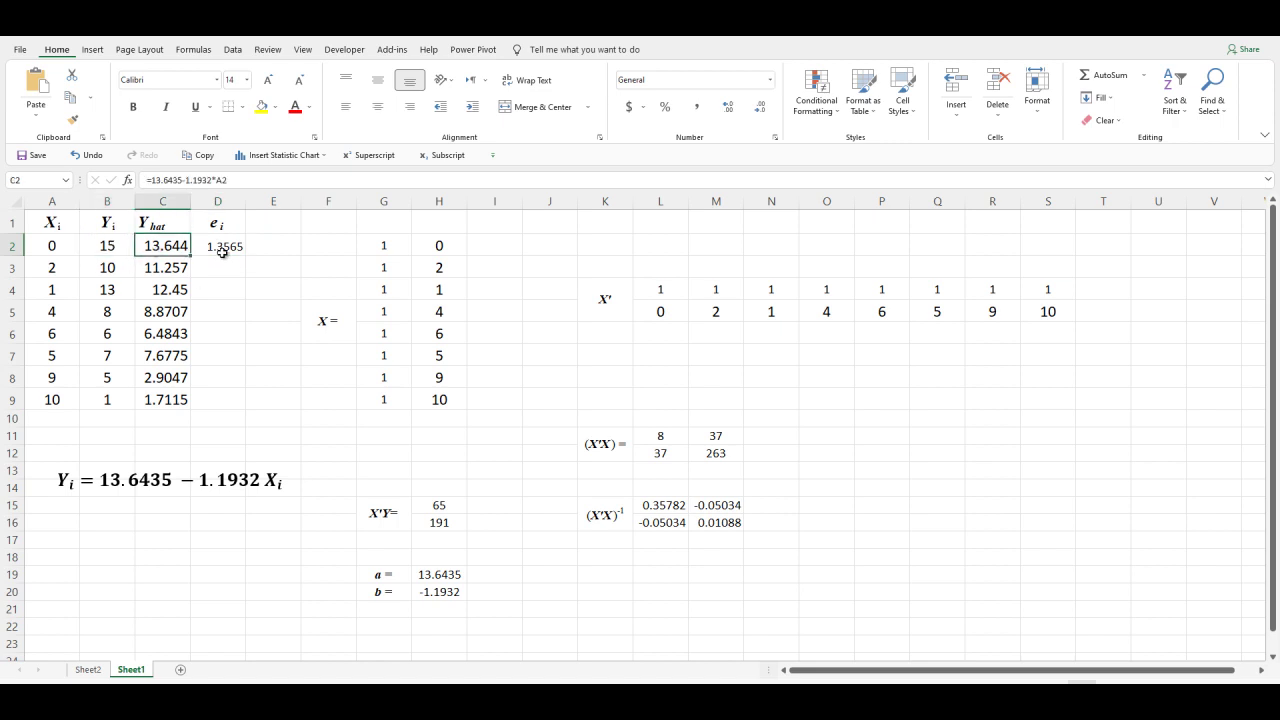
left_click(222, 246)
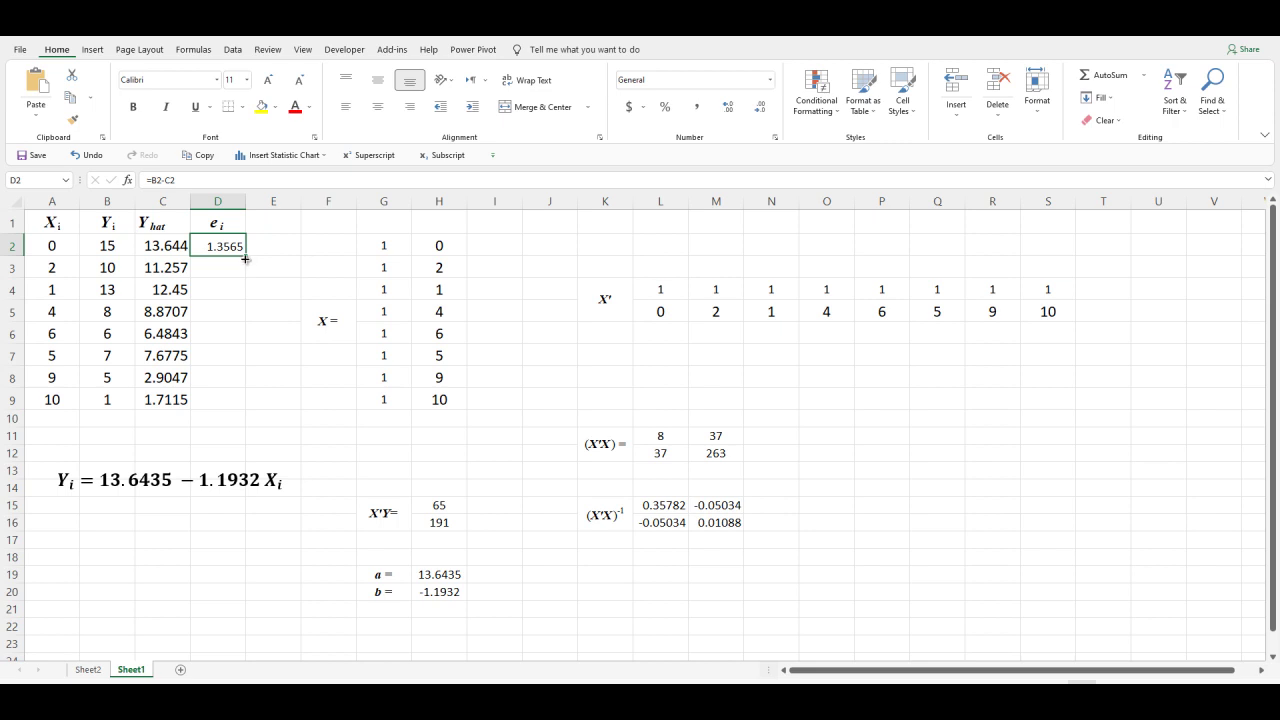
left_click_drag(246, 257, 251, 405)
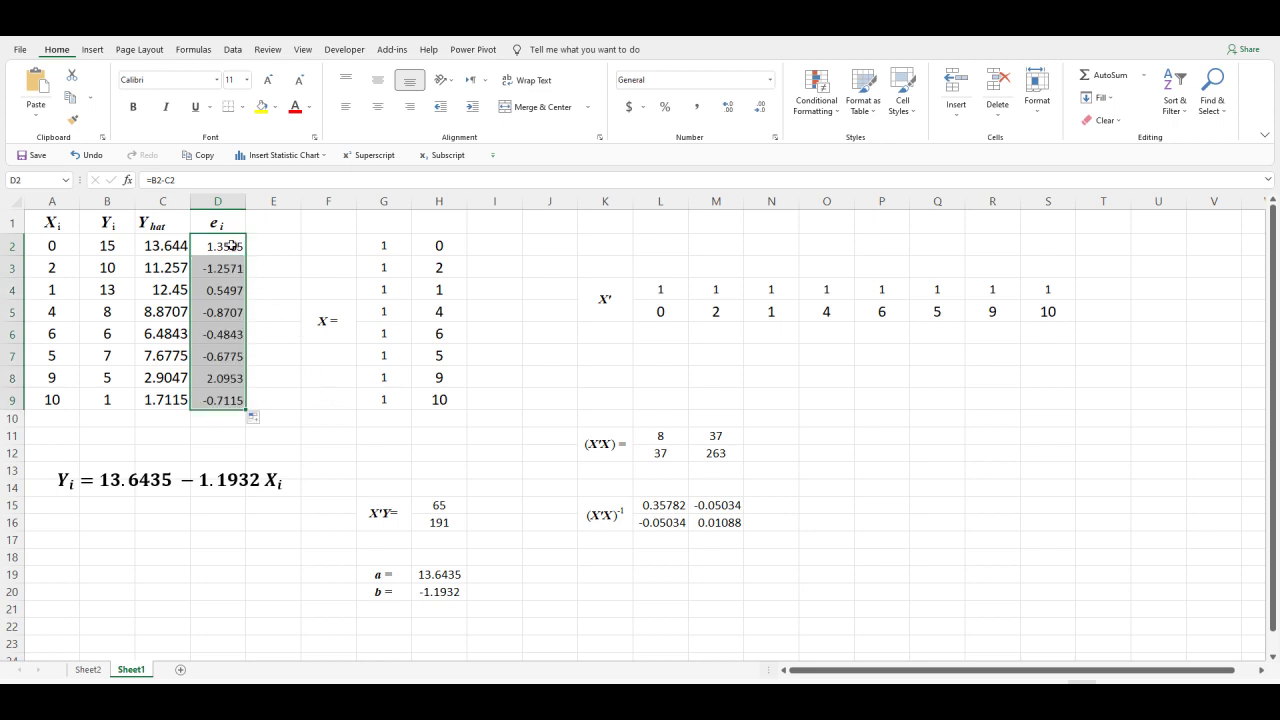
- Centre the residuals in D2:D9 horizontally and vertically and set their font size to 14
left_click_drag(228, 242, 224, 393)
left_click(378, 106)
left_click(378, 80)
left_click(270, 80)
left_click(270, 80)
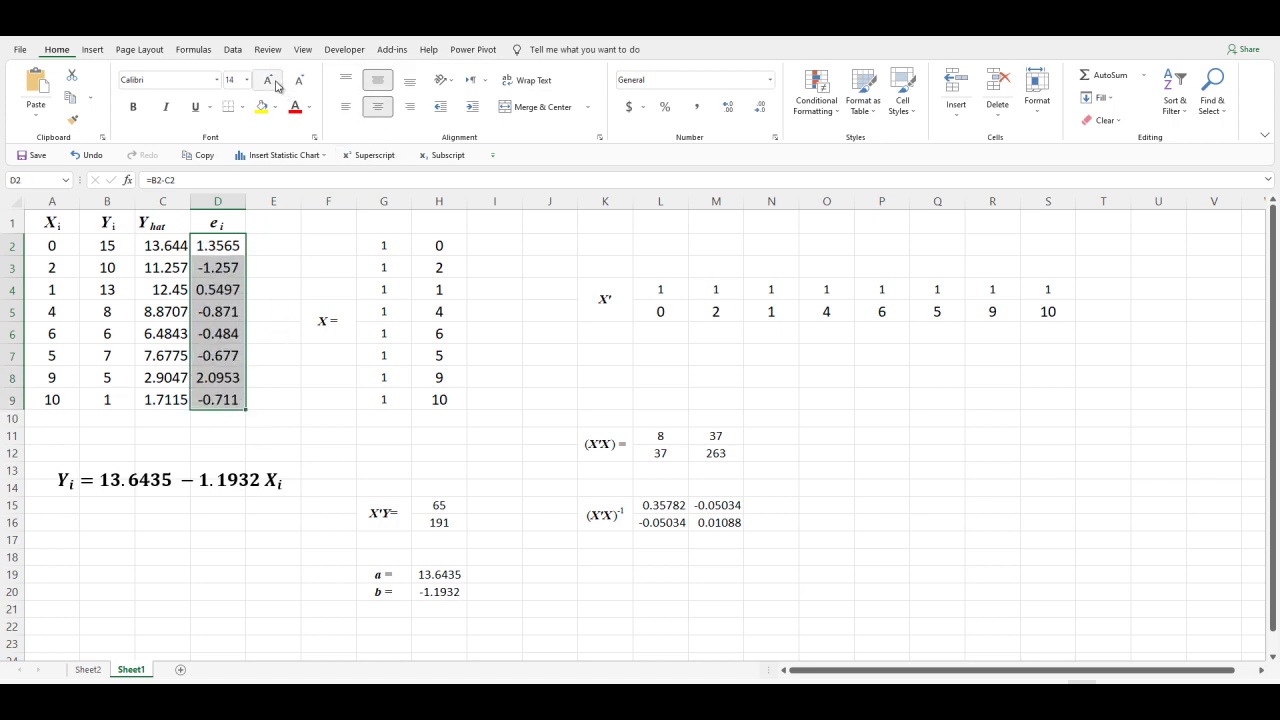
left_click(287, 313)
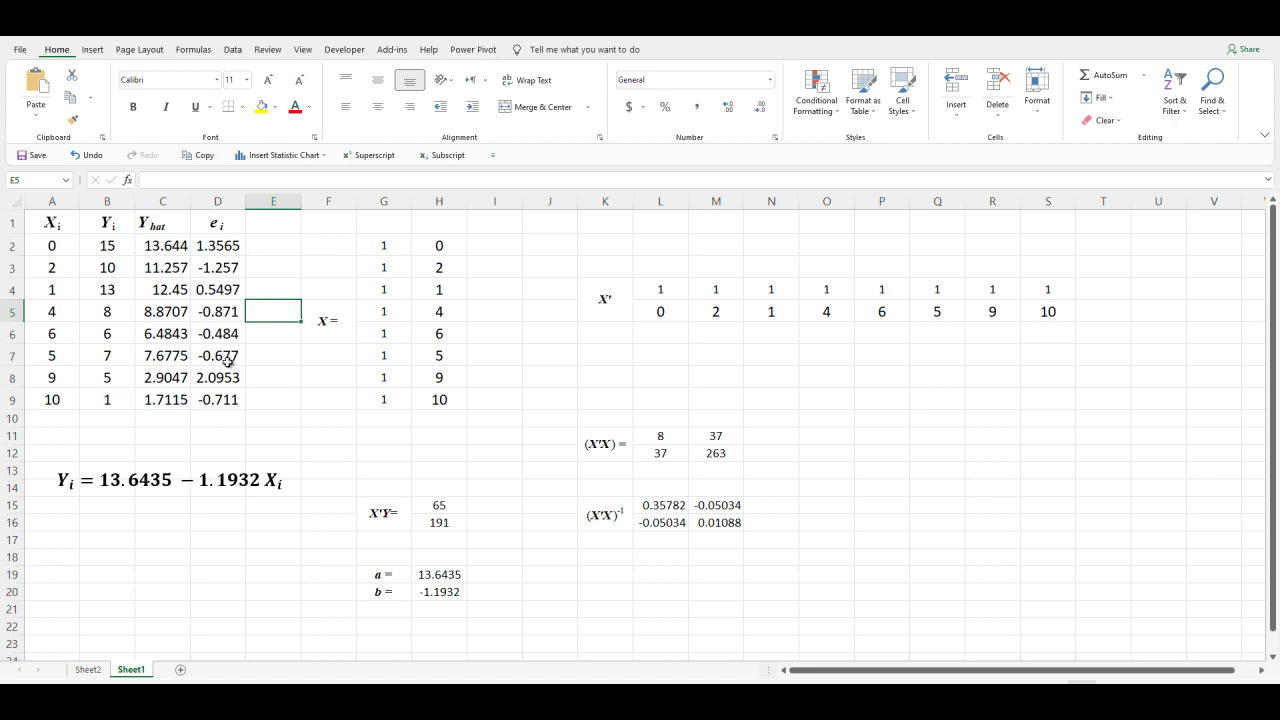
- Enter the squared-residual header e2 in cell E1 with the "2" as superscript
left_click(274, 226)
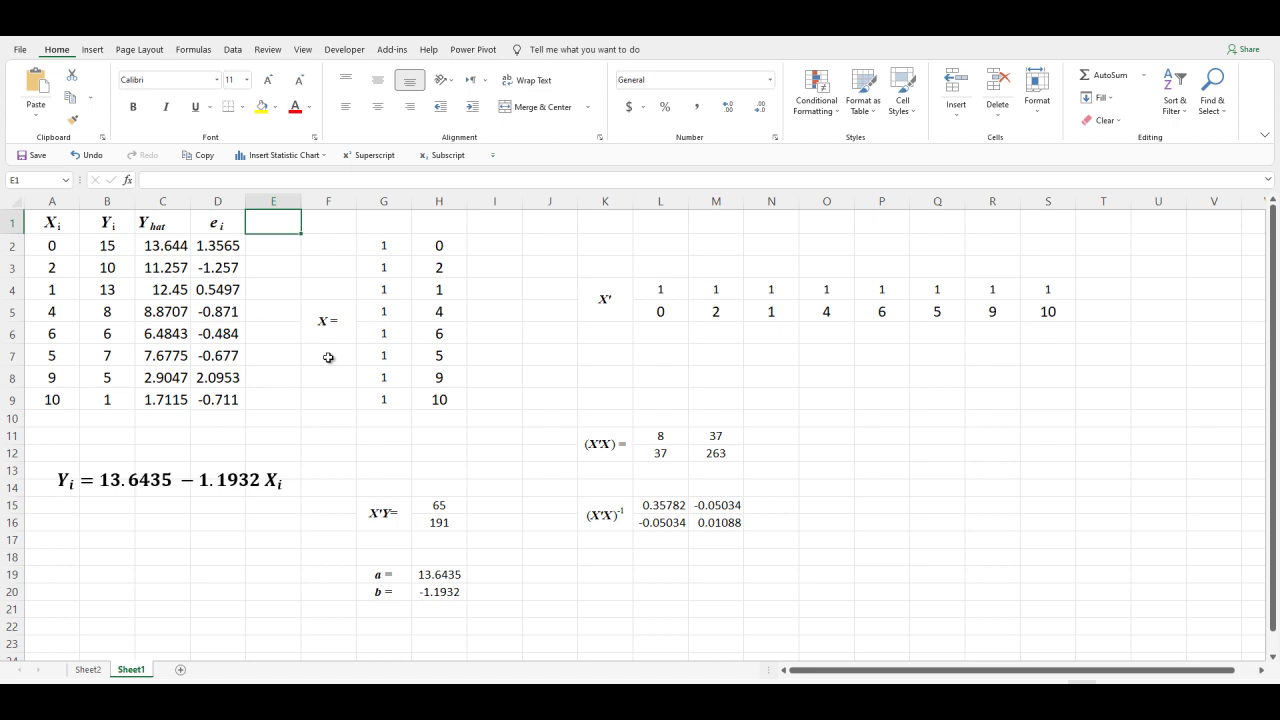
type("e2")
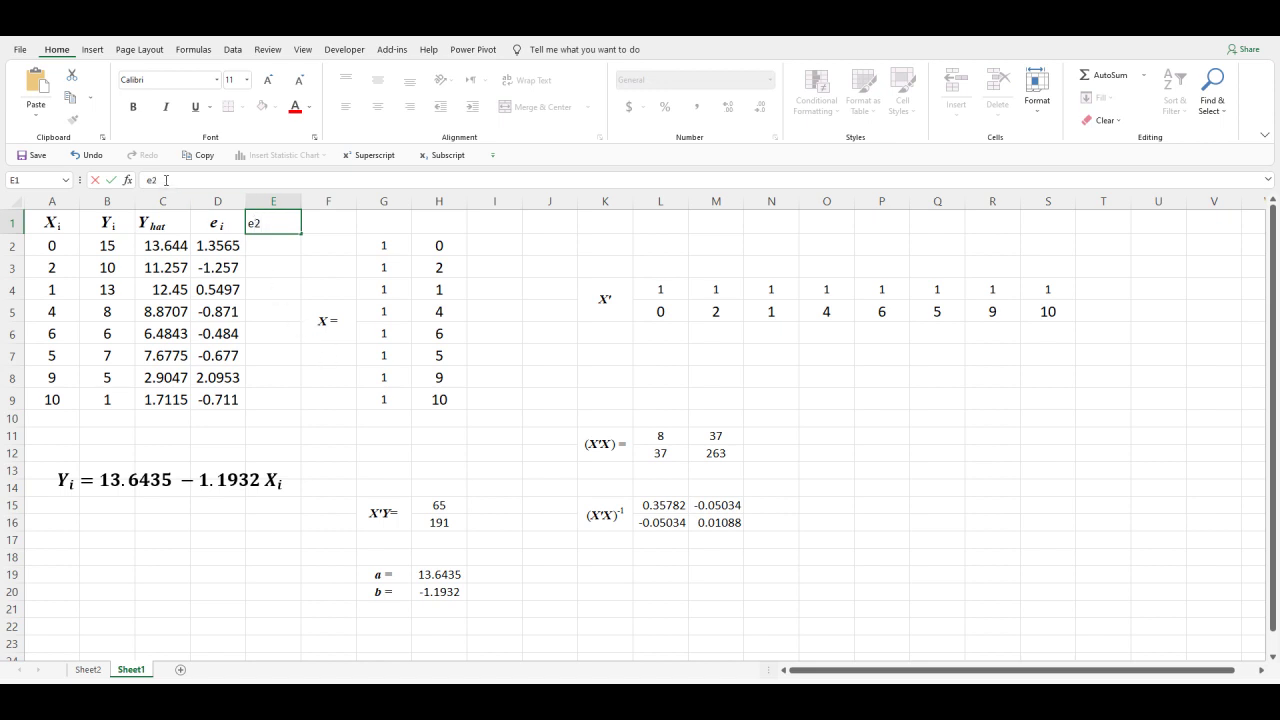
left_click(314, 138)
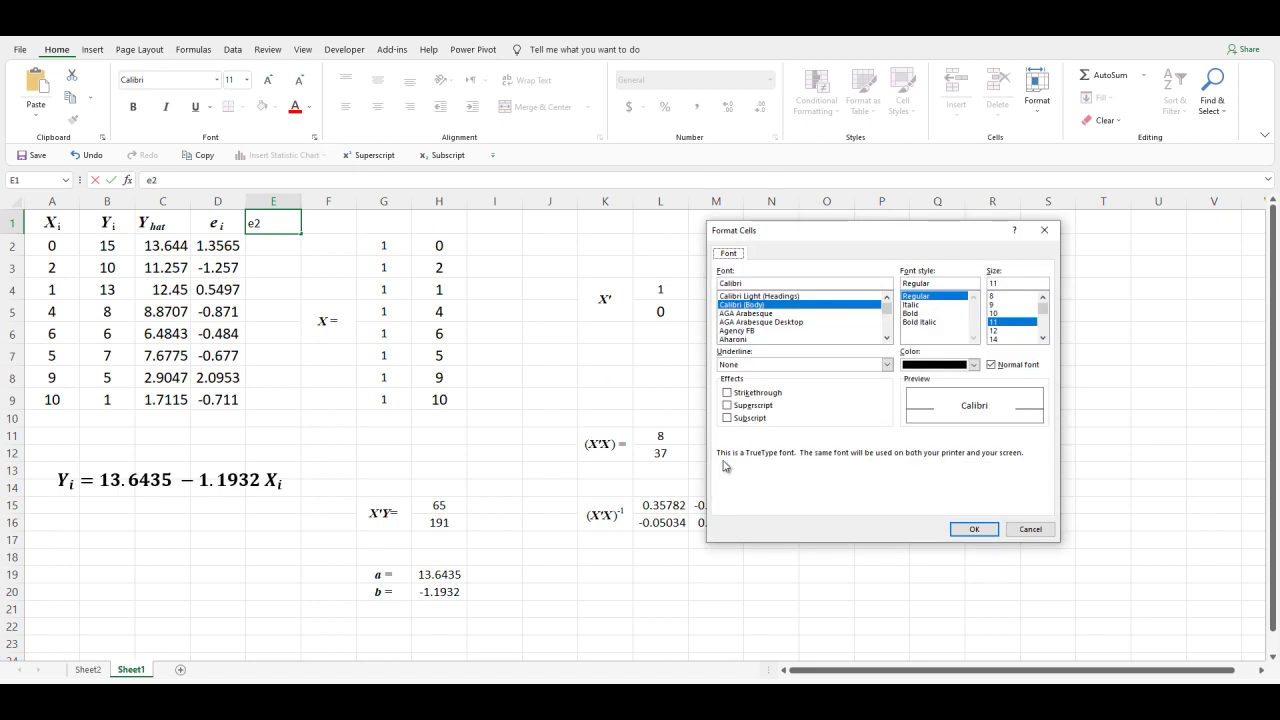
left_click(728, 406)
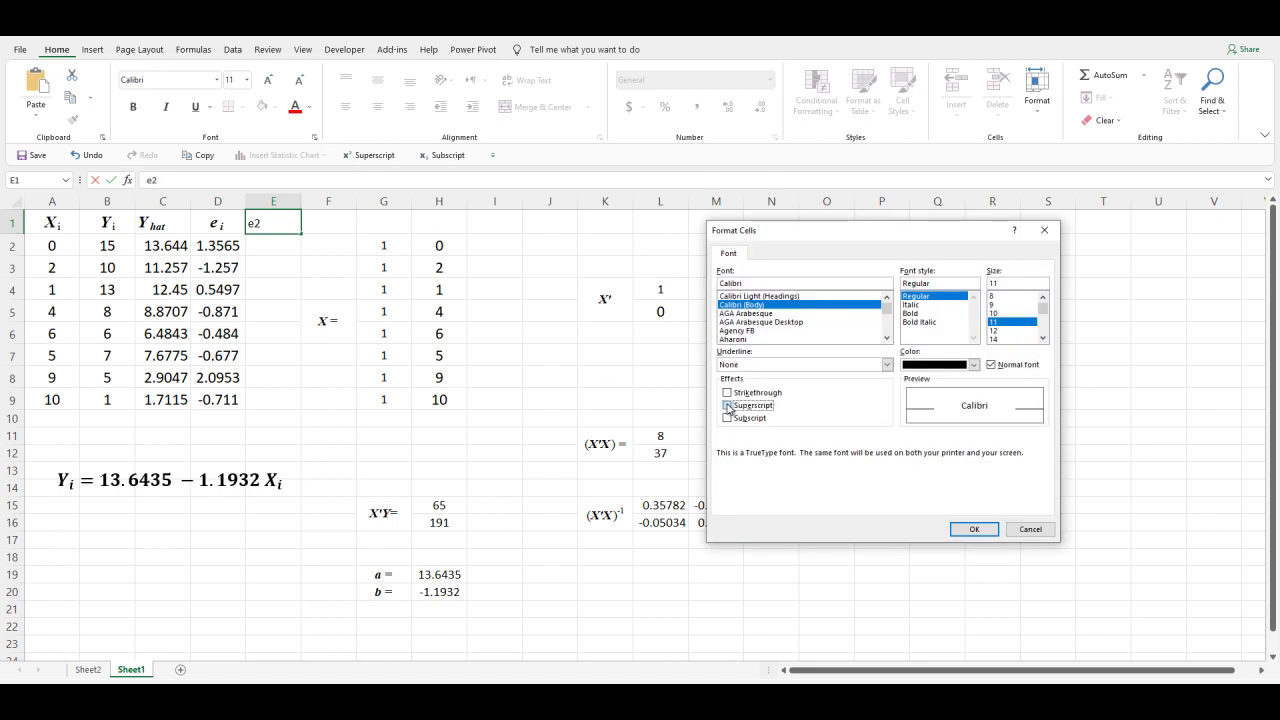
left_click(974, 529)
left_click(277, 265)
- Format the E1 header as Times New Roman, bold italic, size 14, centred horizontally and vertically
left_click(265, 222)
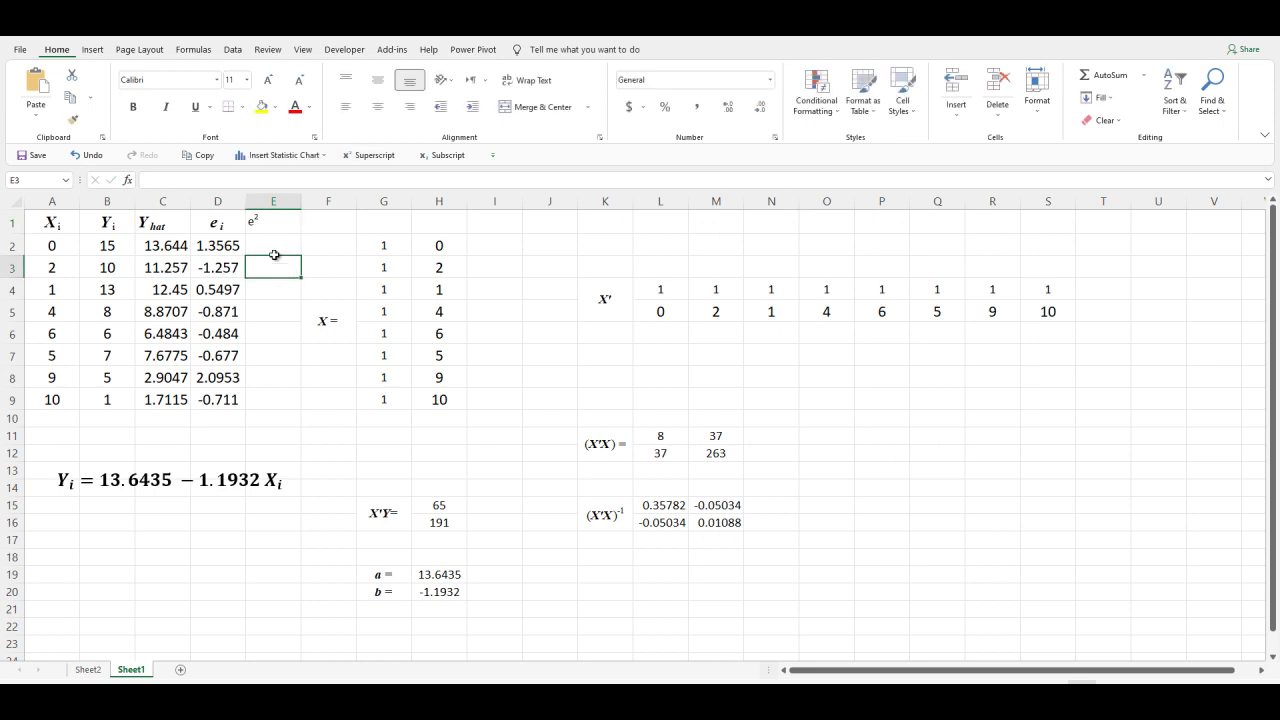
left_click(377, 106)
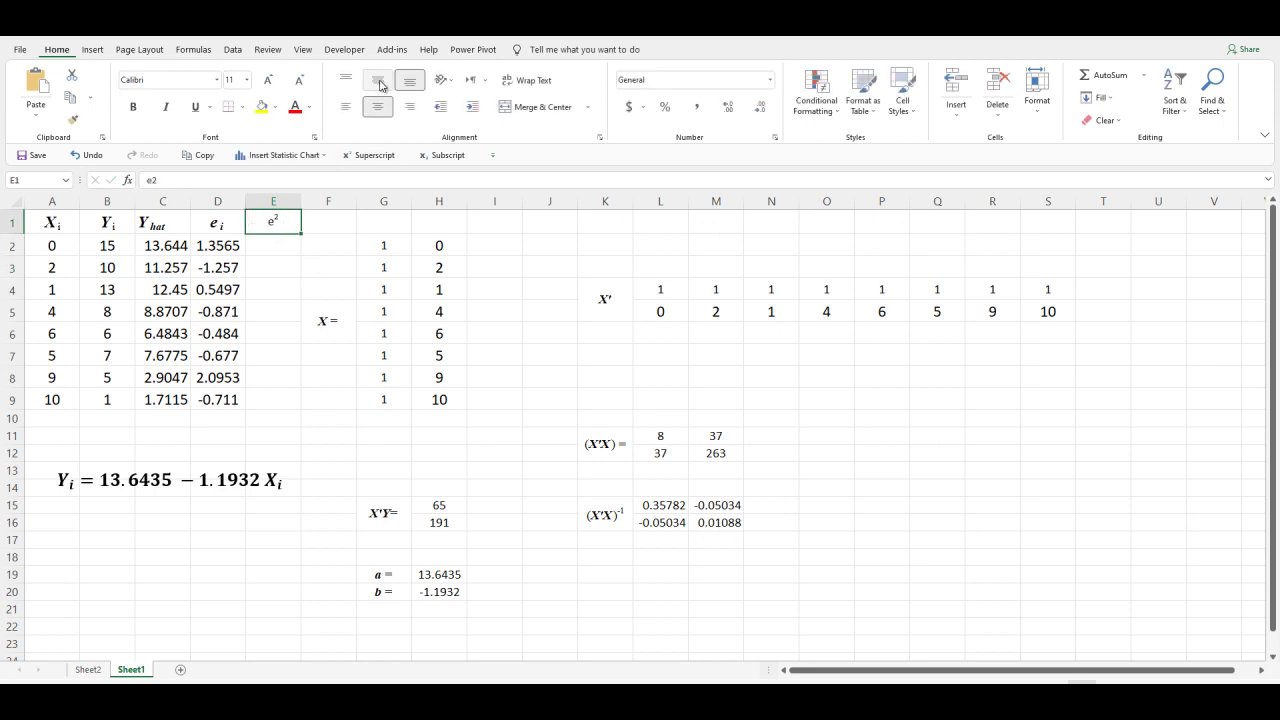
left_click(377, 80)
left_click(268, 79)
left_click(268, 79)
left_click(133, 106)
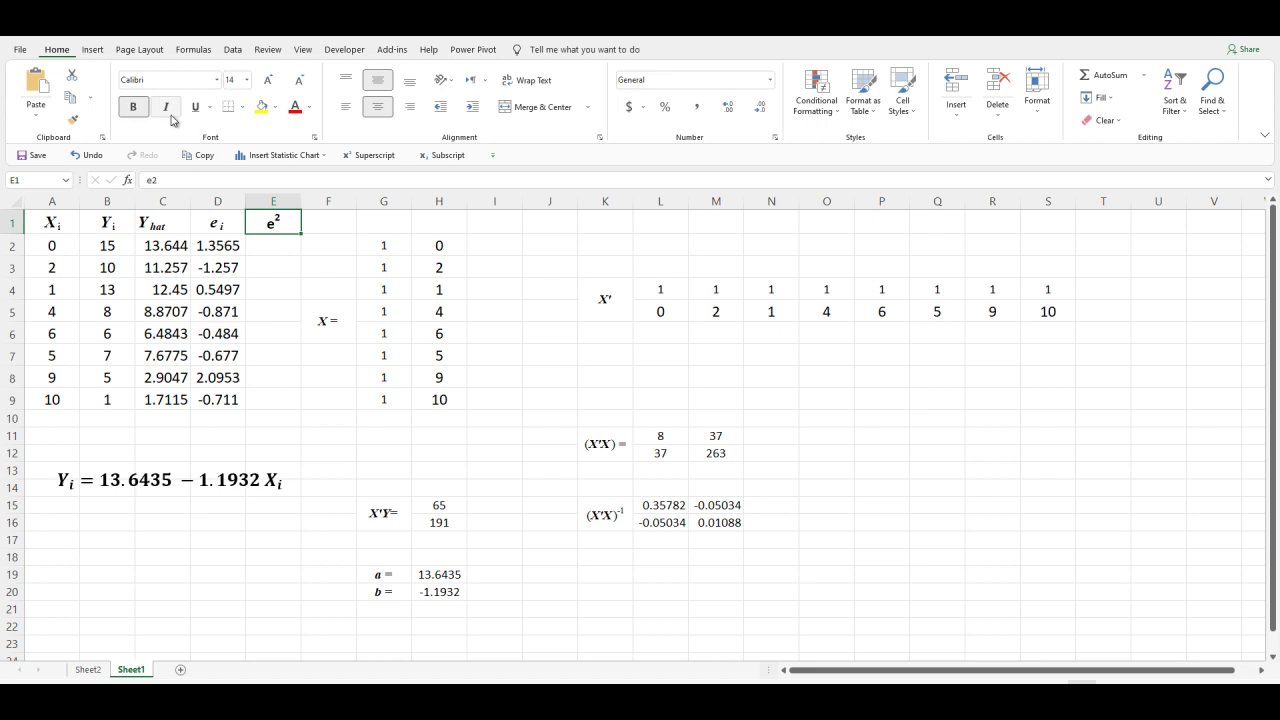
left_click(167, 108)
left_click(178, 80)
type("Times New Roman")
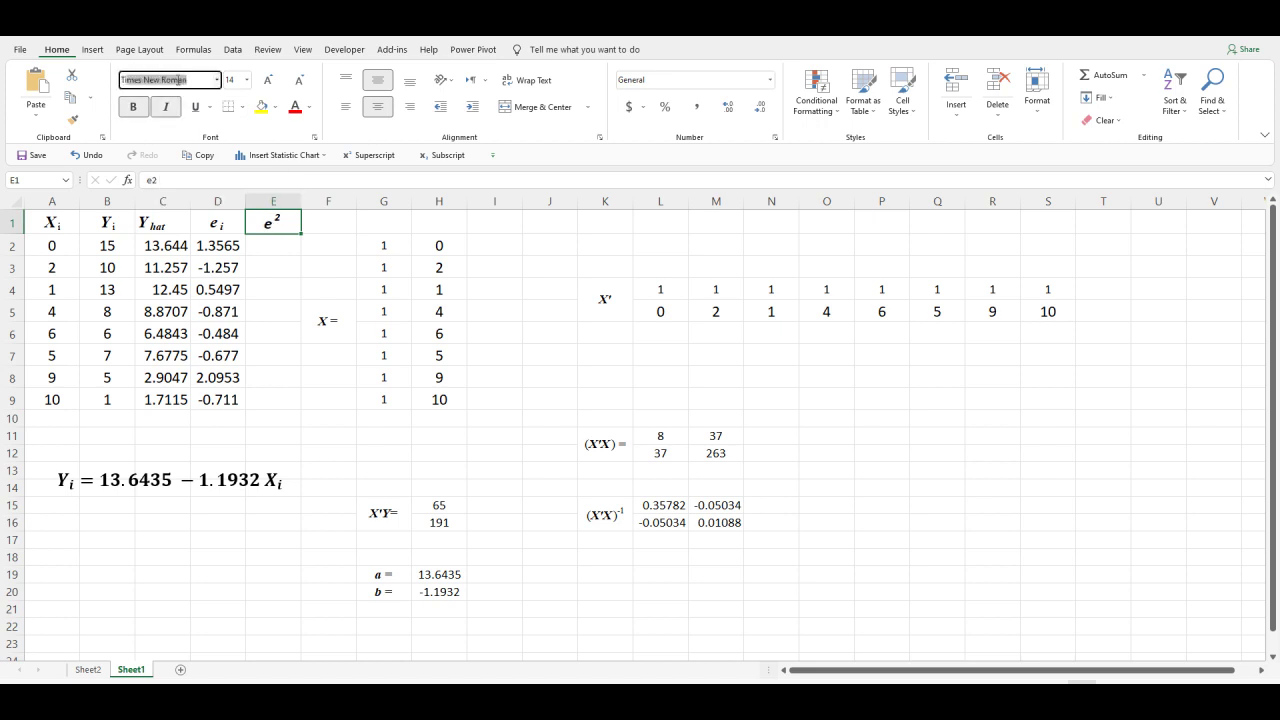
key("Return")
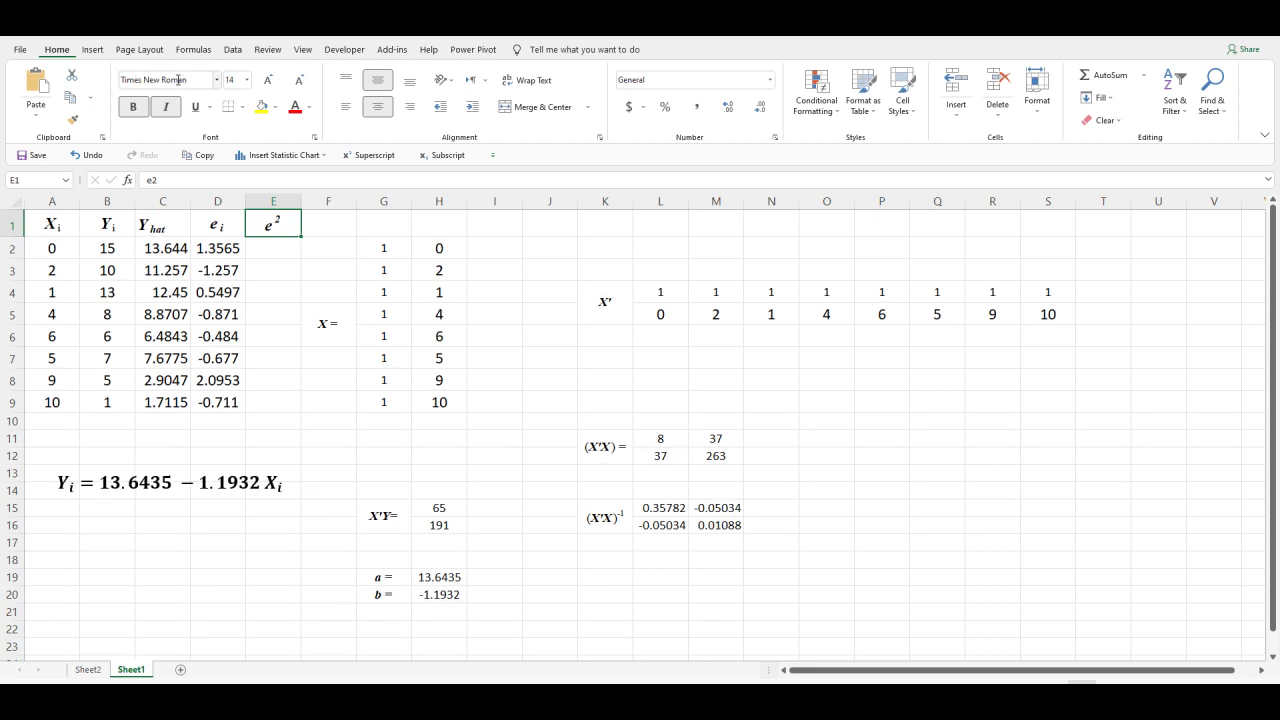
left_click(326, 263)
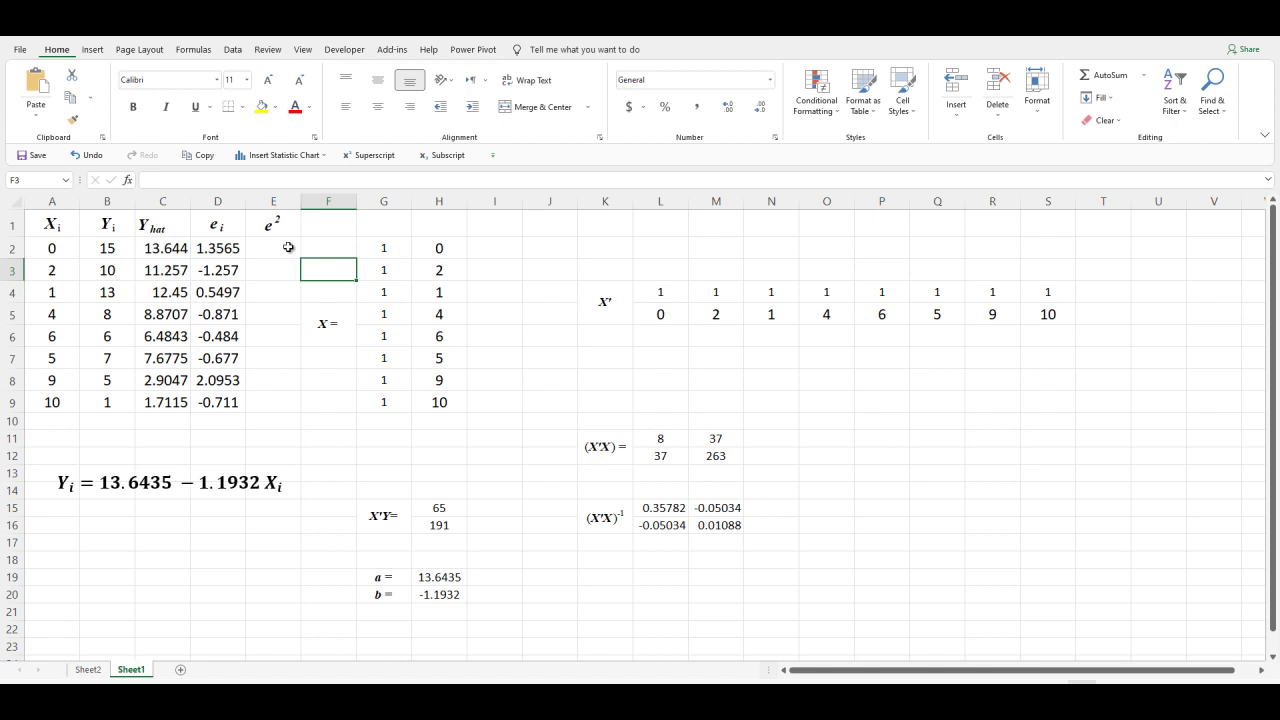
- Go through the individual residuals in D2 to D9 one by one
left_click(213, 248)
left_click(218, 271)
left_click(226, 296)
left_click(224, 312)
left_click(222, 336)
left_click(222, 358)
left_click(222, 378)
left_click(222, 400)
- Calculate the squared residual in E2 with the formula =D2^2 and fill it down through E9
left_click(281, 253)
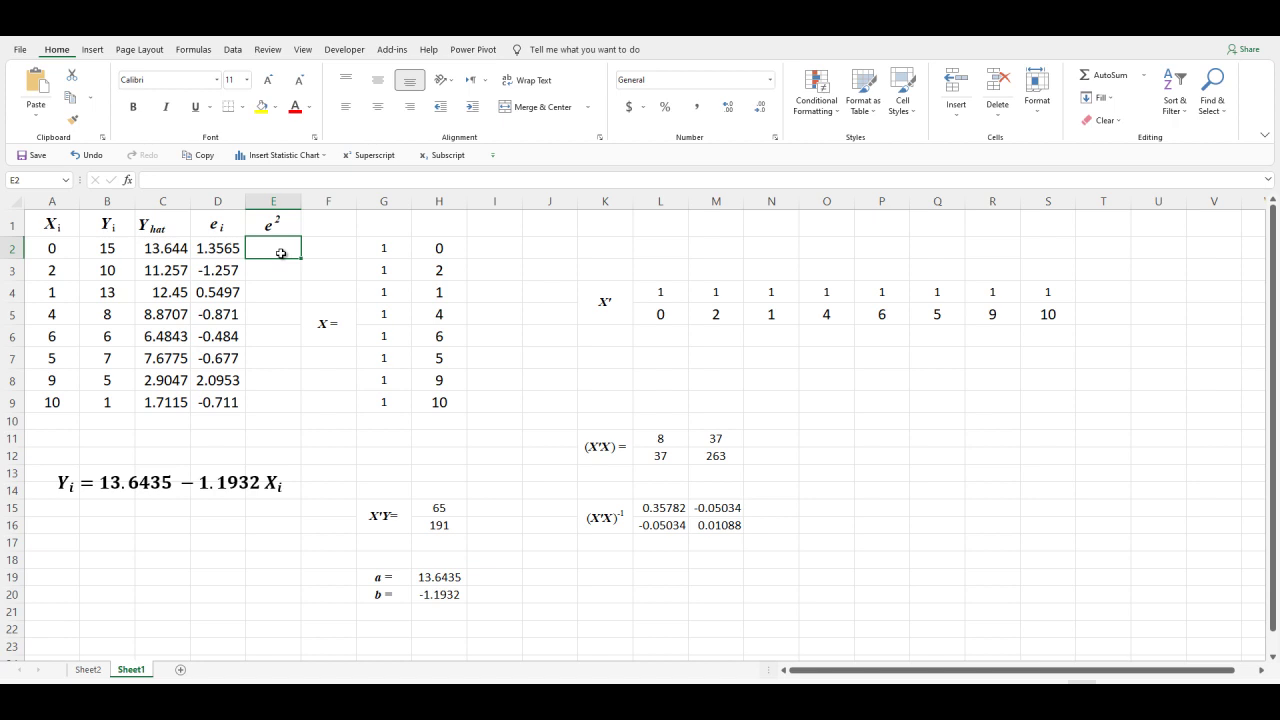
type("=")
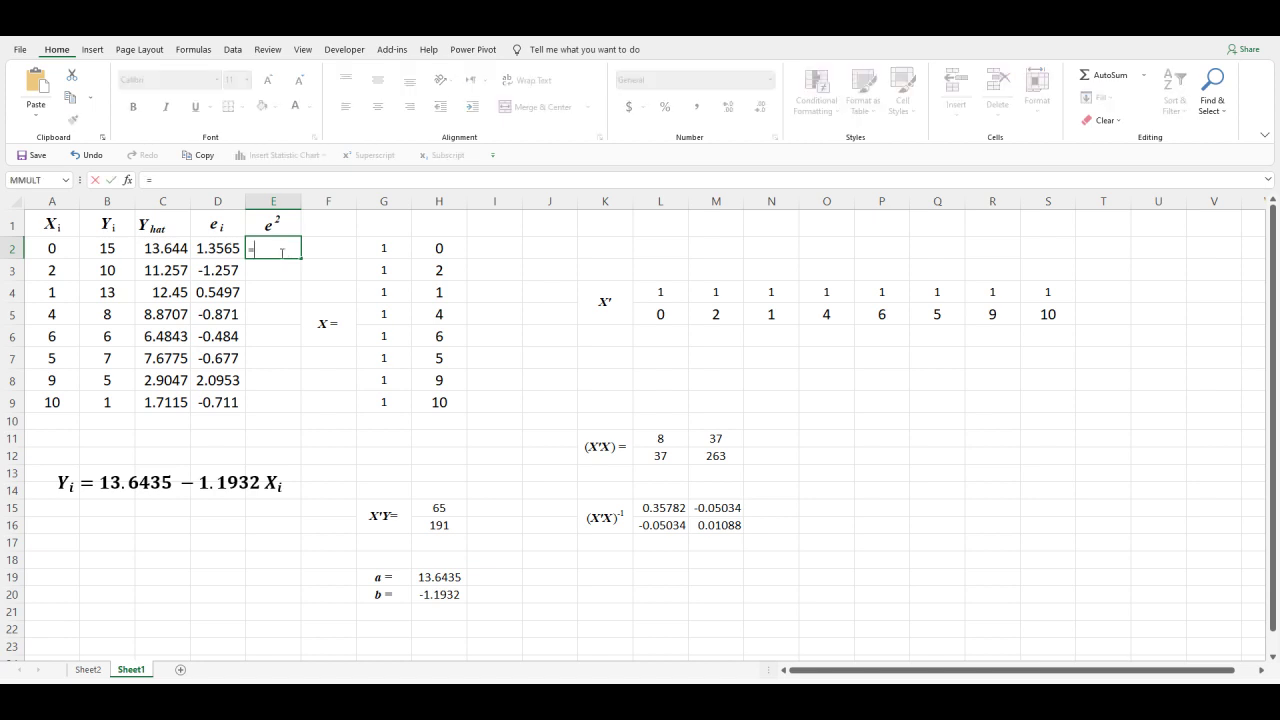
left_click(226, 252)
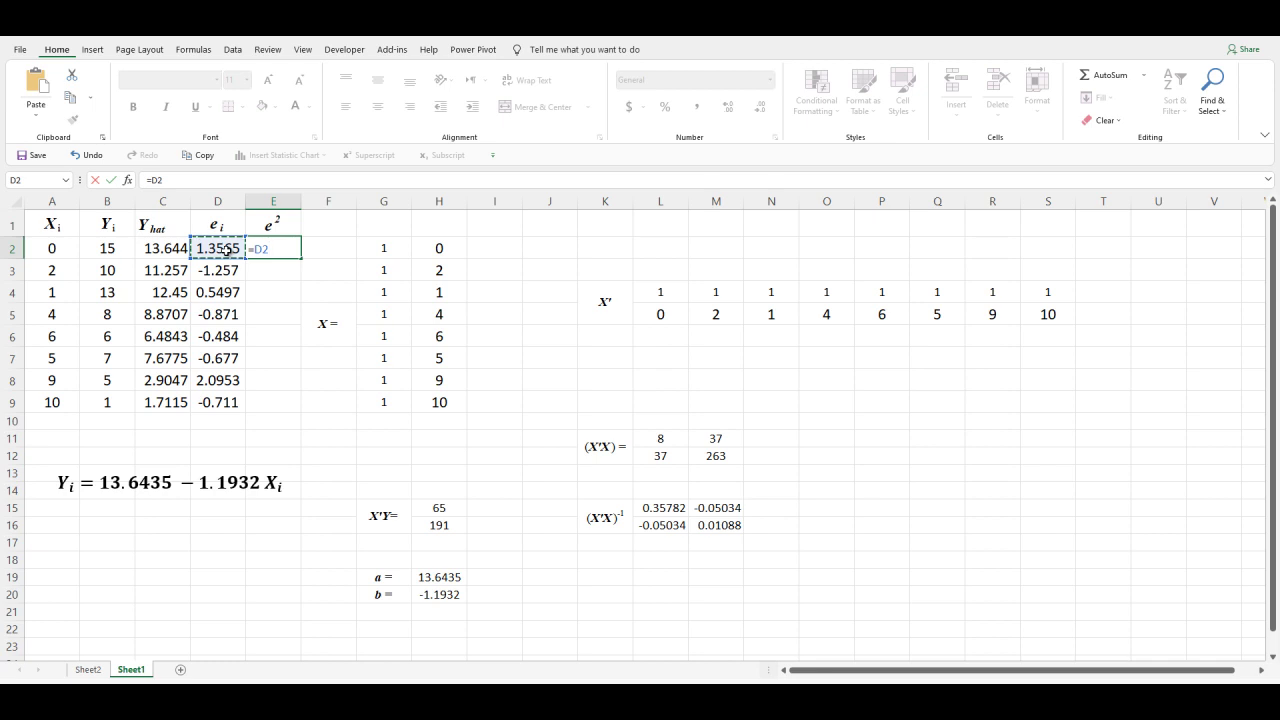
type("^2")
key("ctrl+Return")
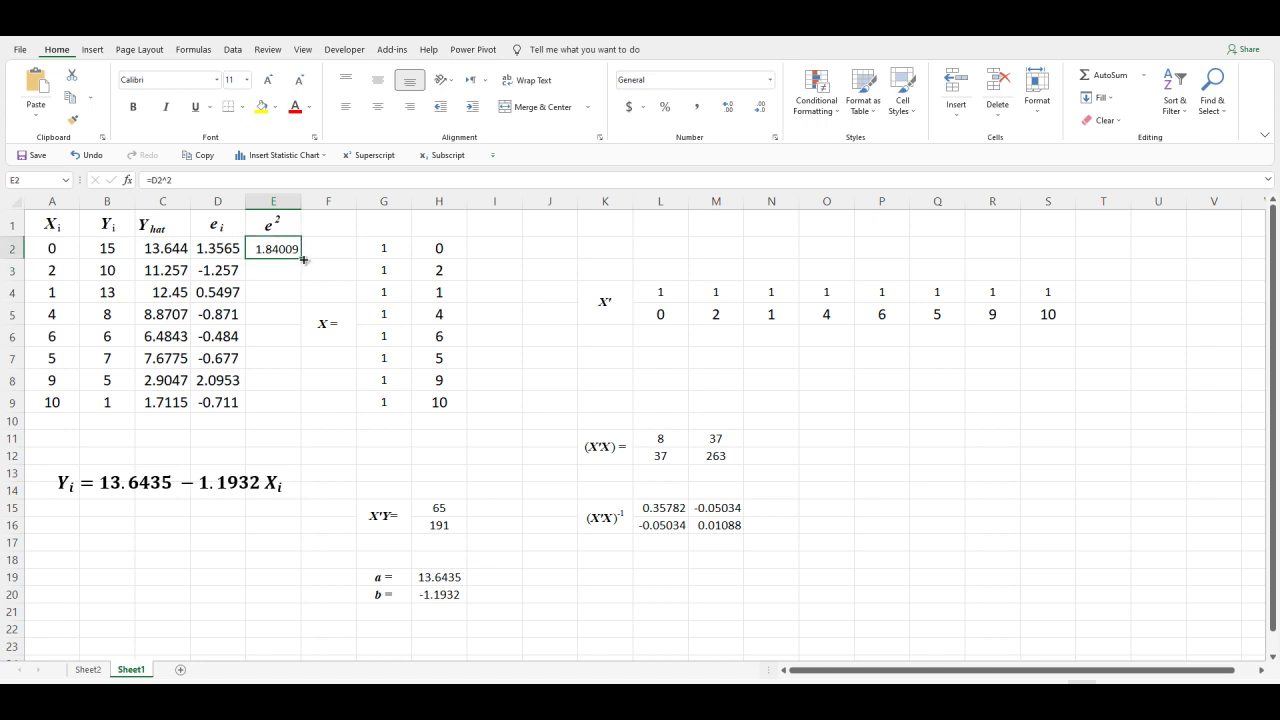
left_click_drag(303, 259, 305, 408)
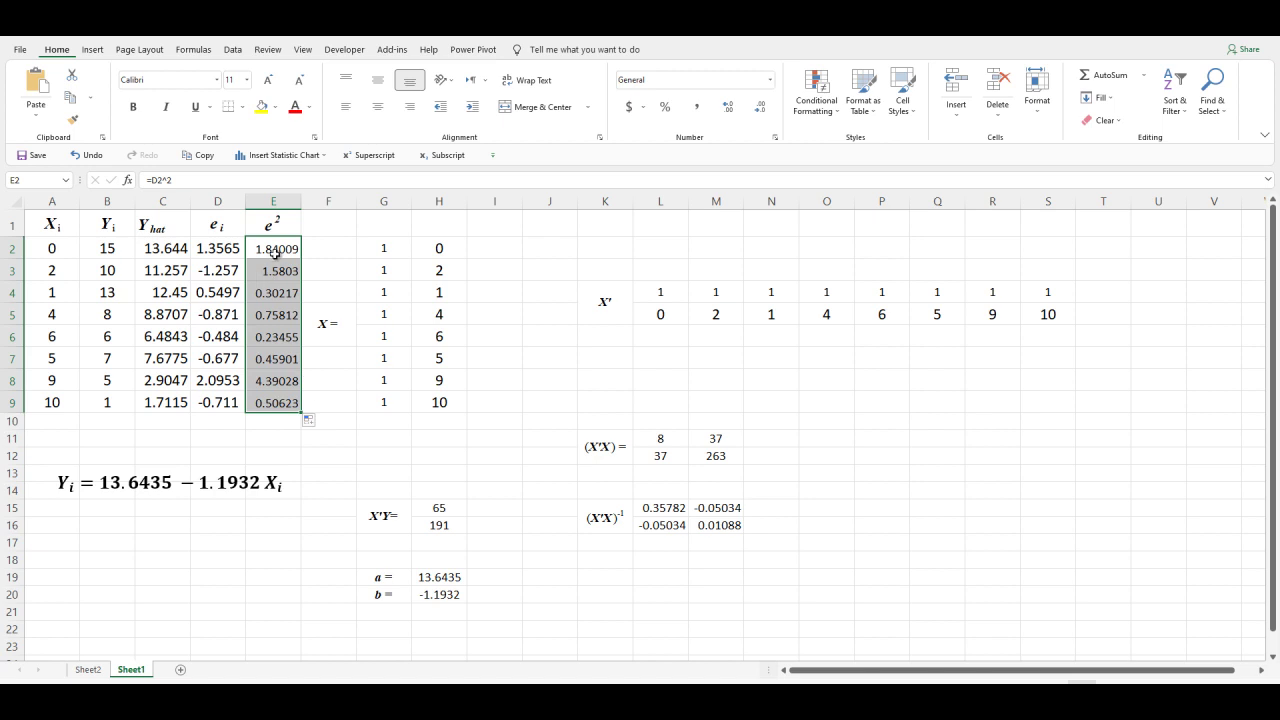
- Set the font size of the squared residuals in E2:E9 to 14
left_click(268, 82)
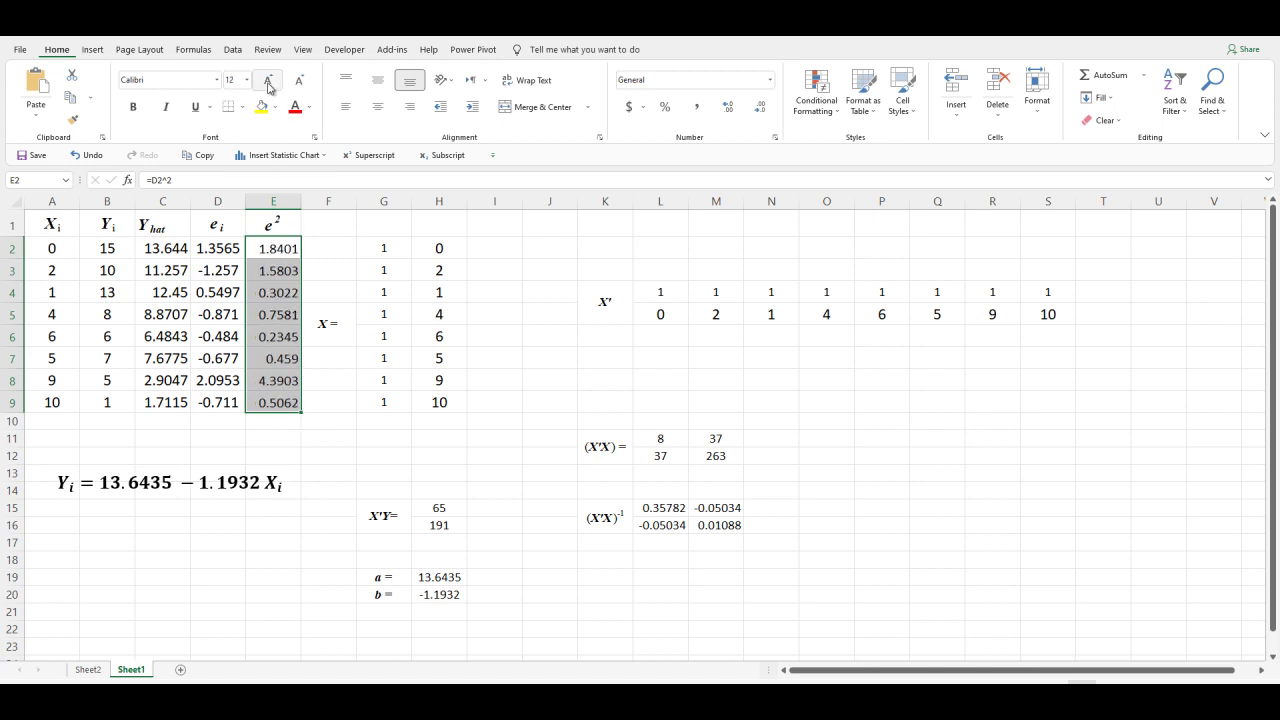
left_click(268, 86)
left_click(350, 438)
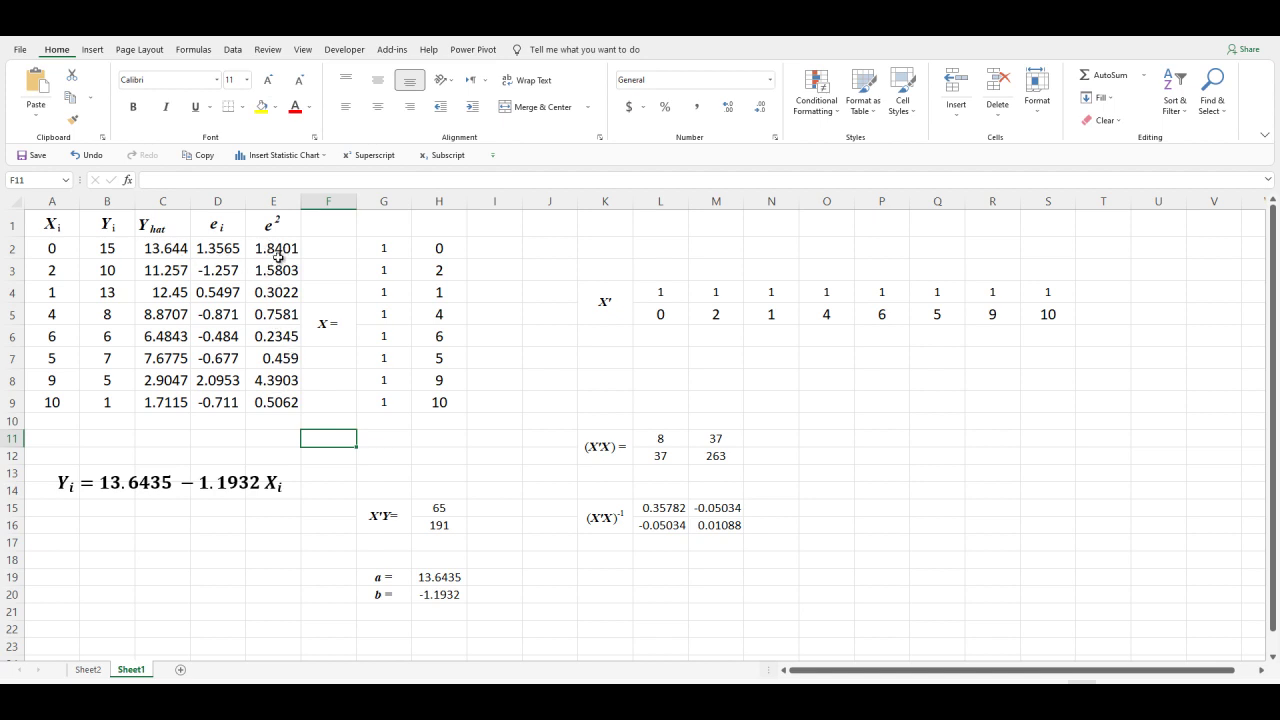
- Total the squared residuals in E11 with the formula =sum(E2:E9)
left_click(278, 440)
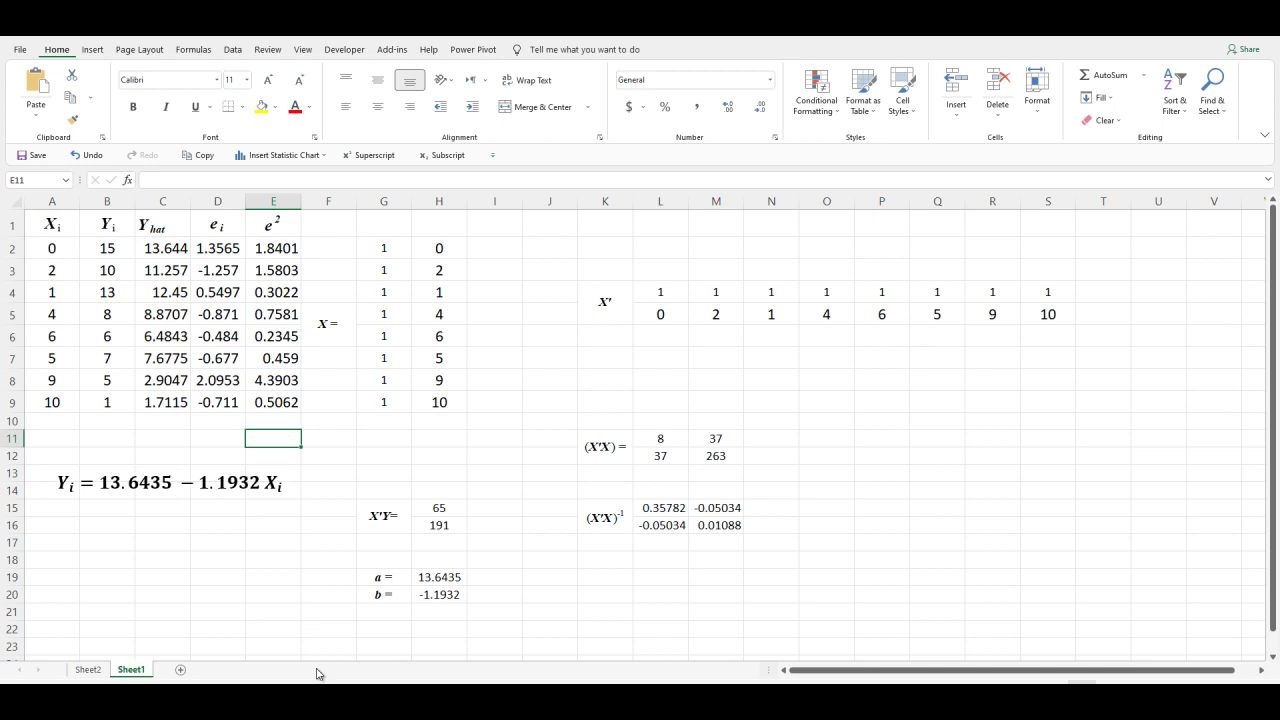
type("=")
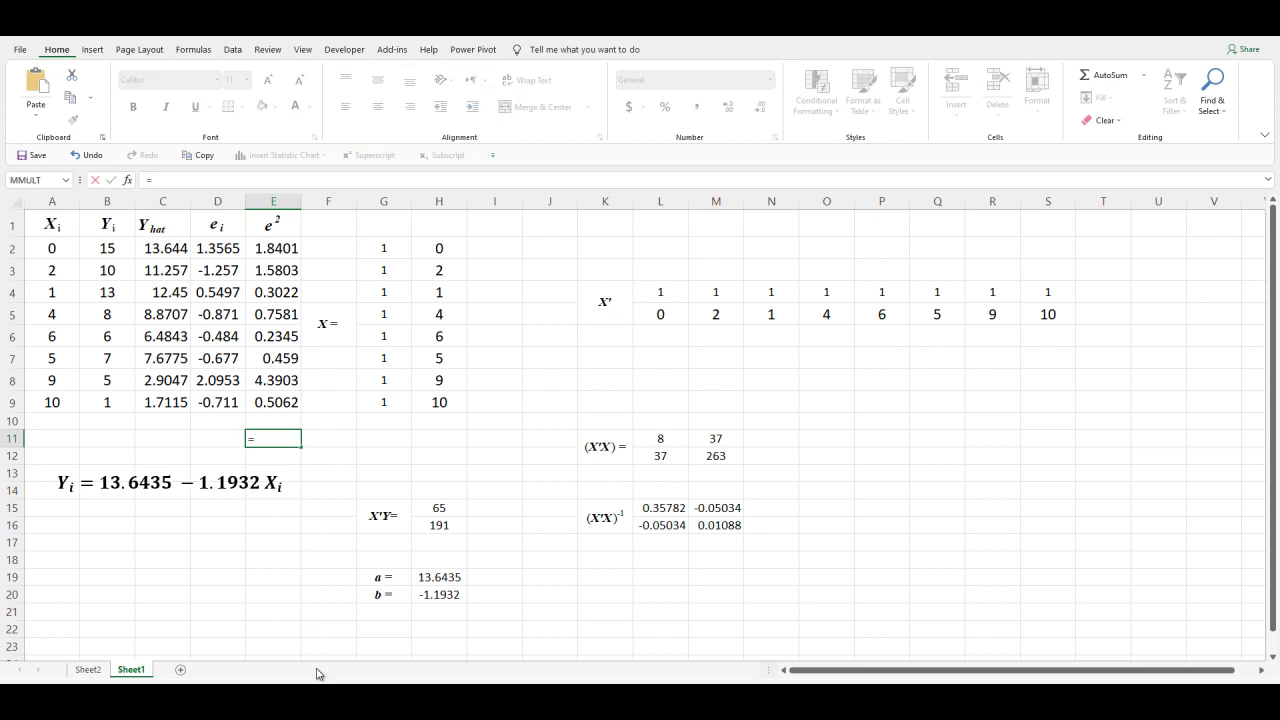
type("su")
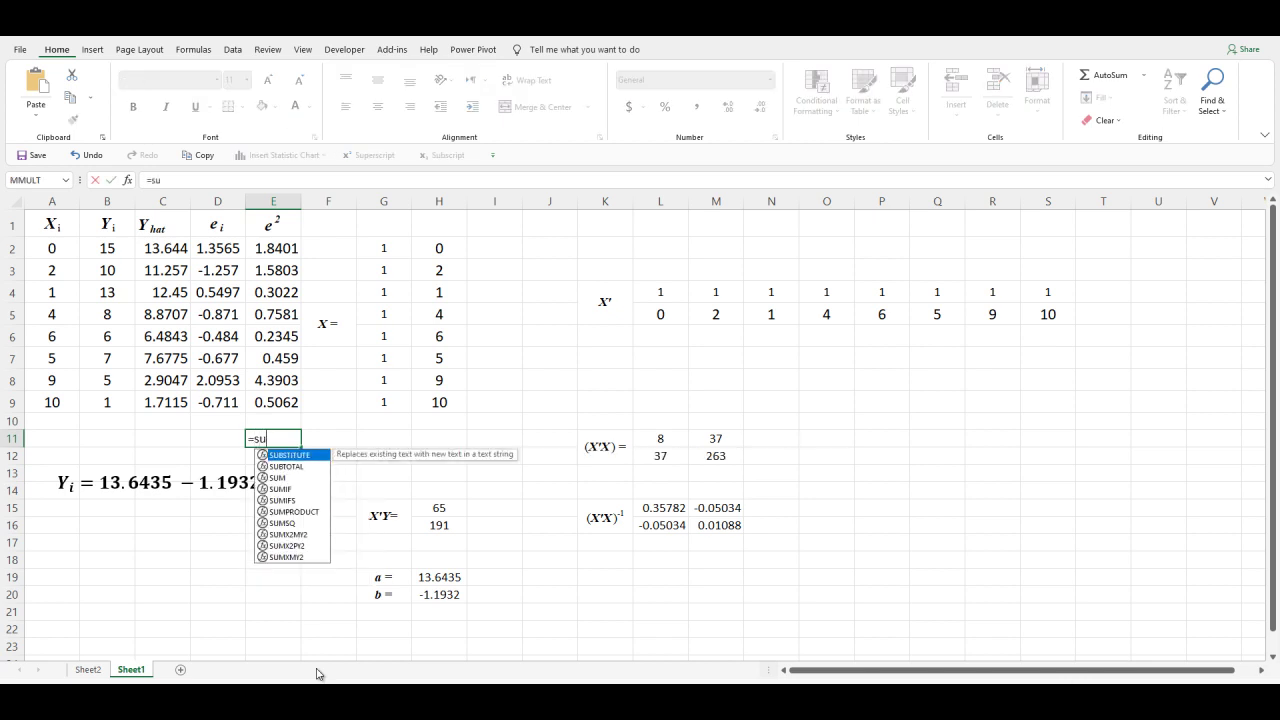
type("m(")
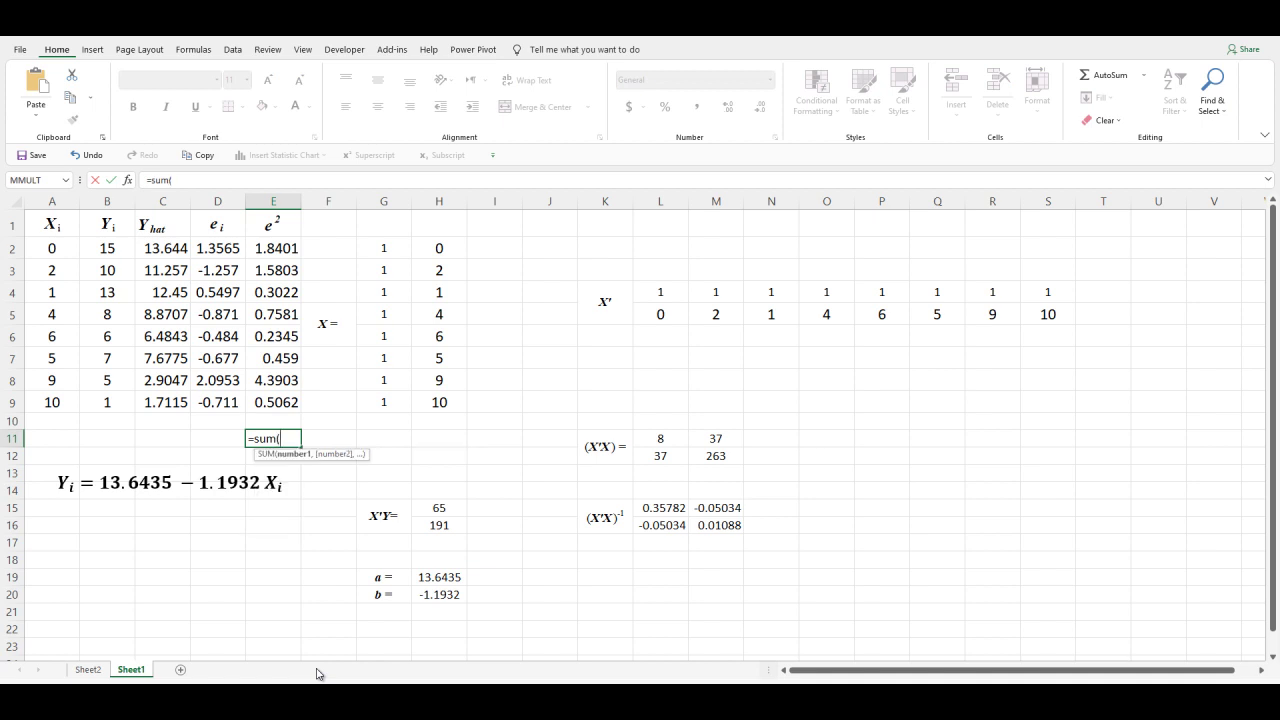
left_click_drag(289, 251, 290, 391)
type(")")
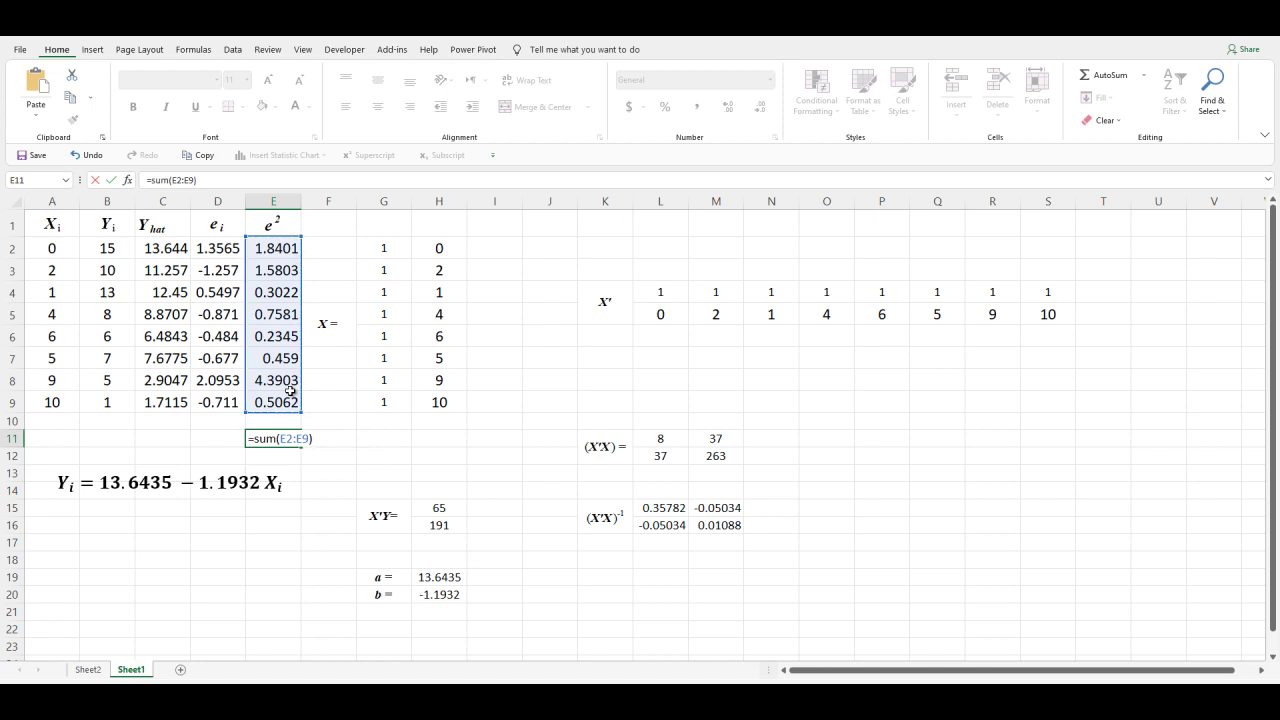
key("Return")
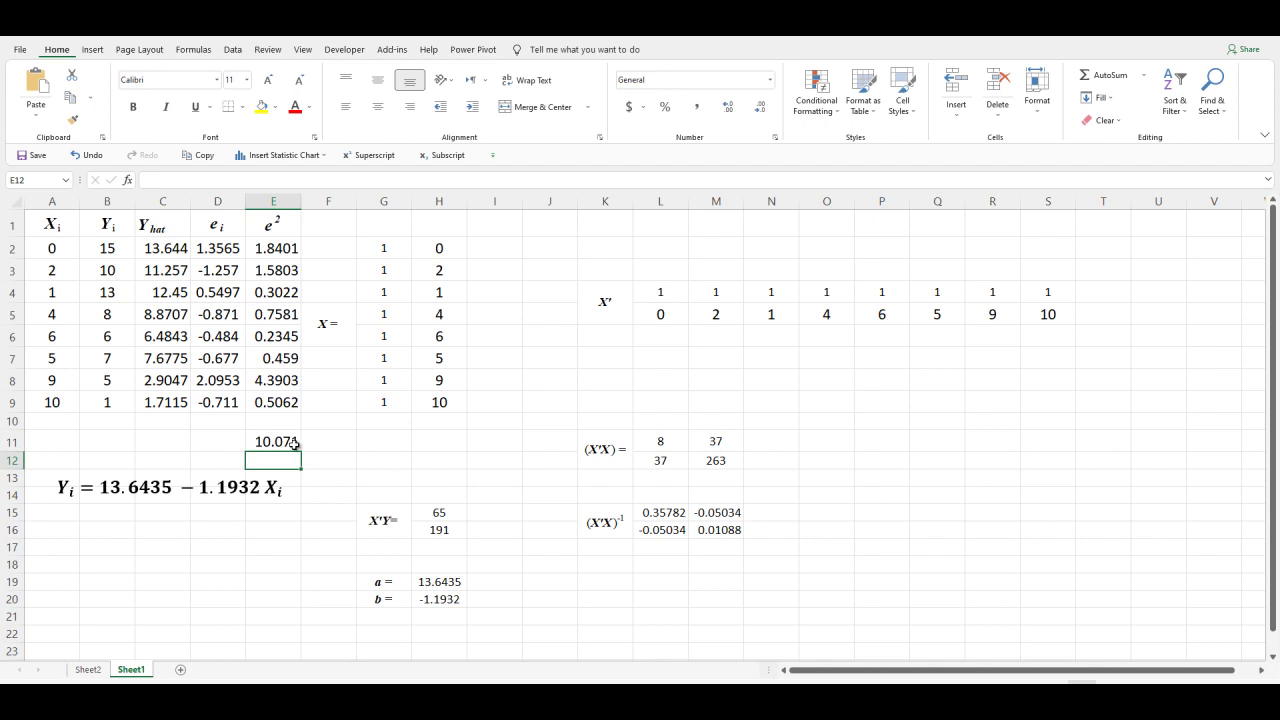
- Enter the label s2 in cell D11 with the "2" as superscript
left_click(231, 442)
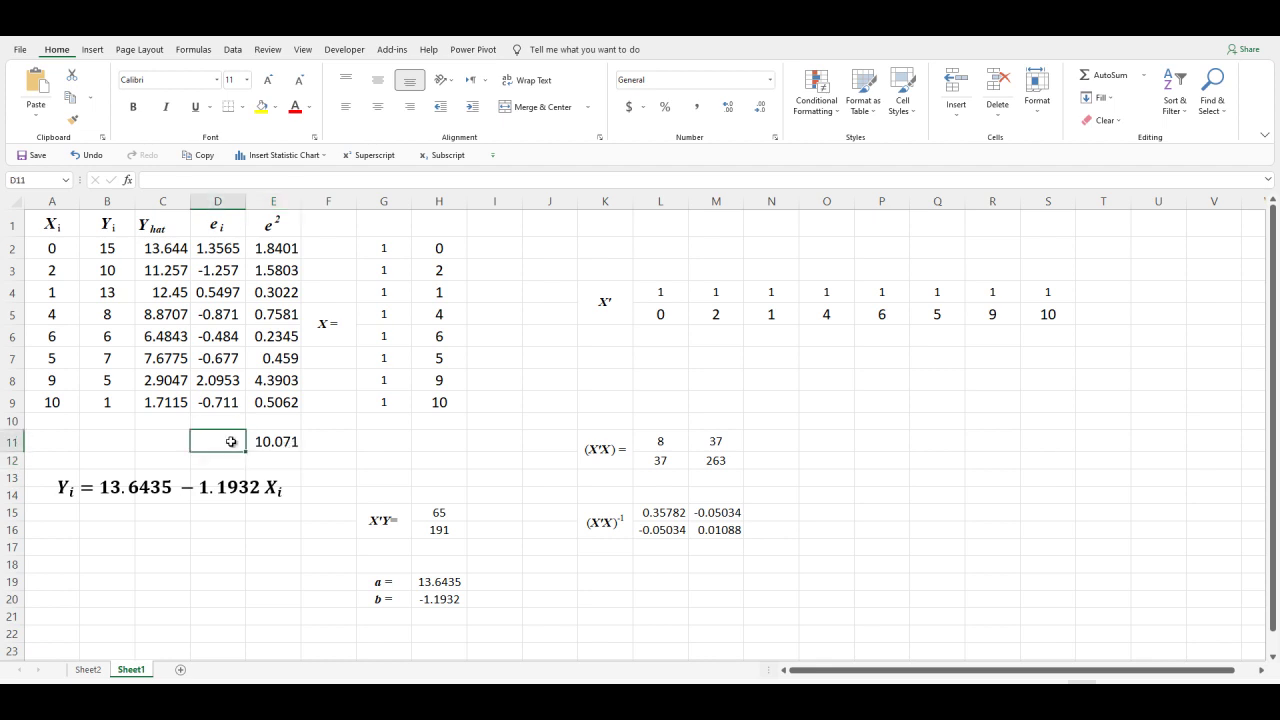
type("s2")
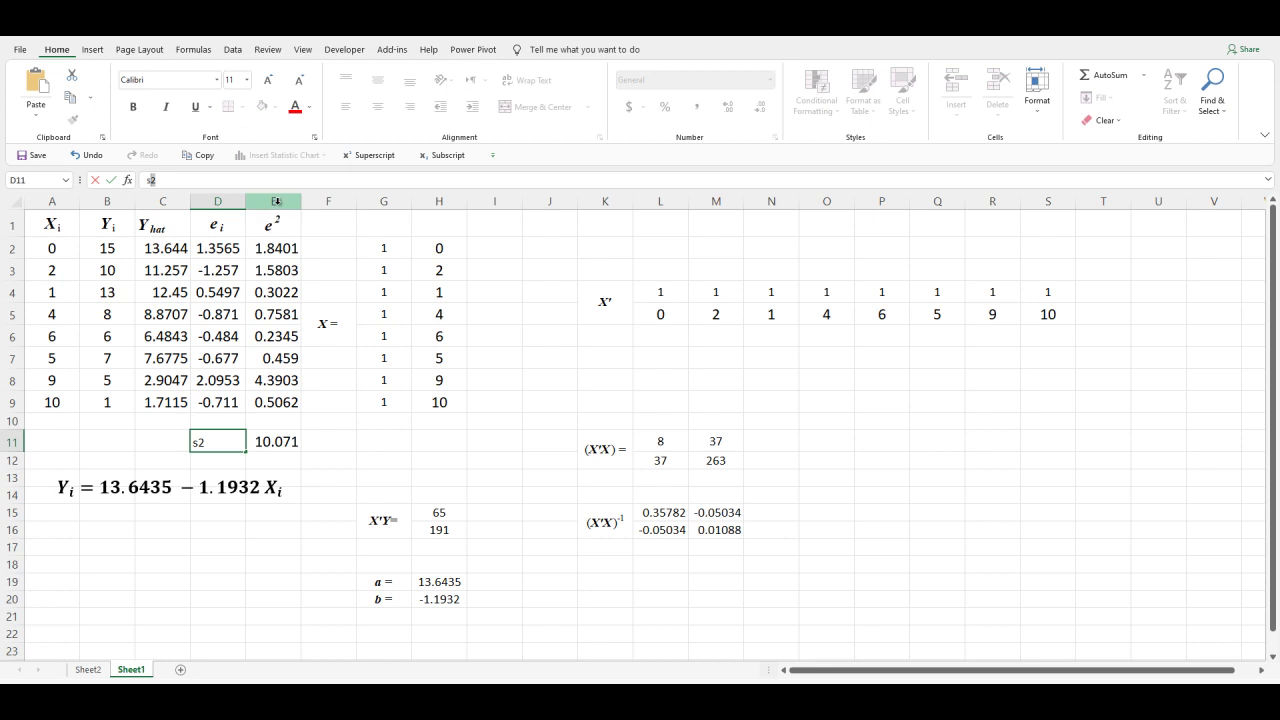
left_click(314, 137)
left_click(727, 405)
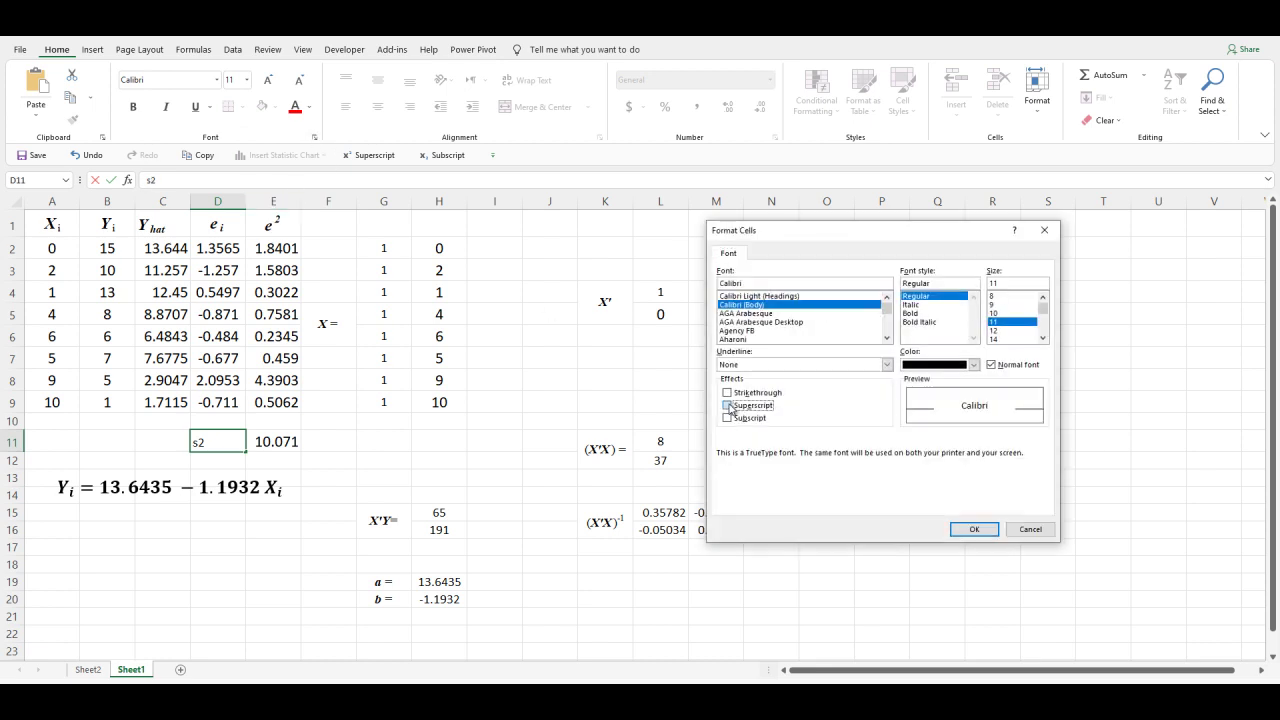
left_click(974, 529)
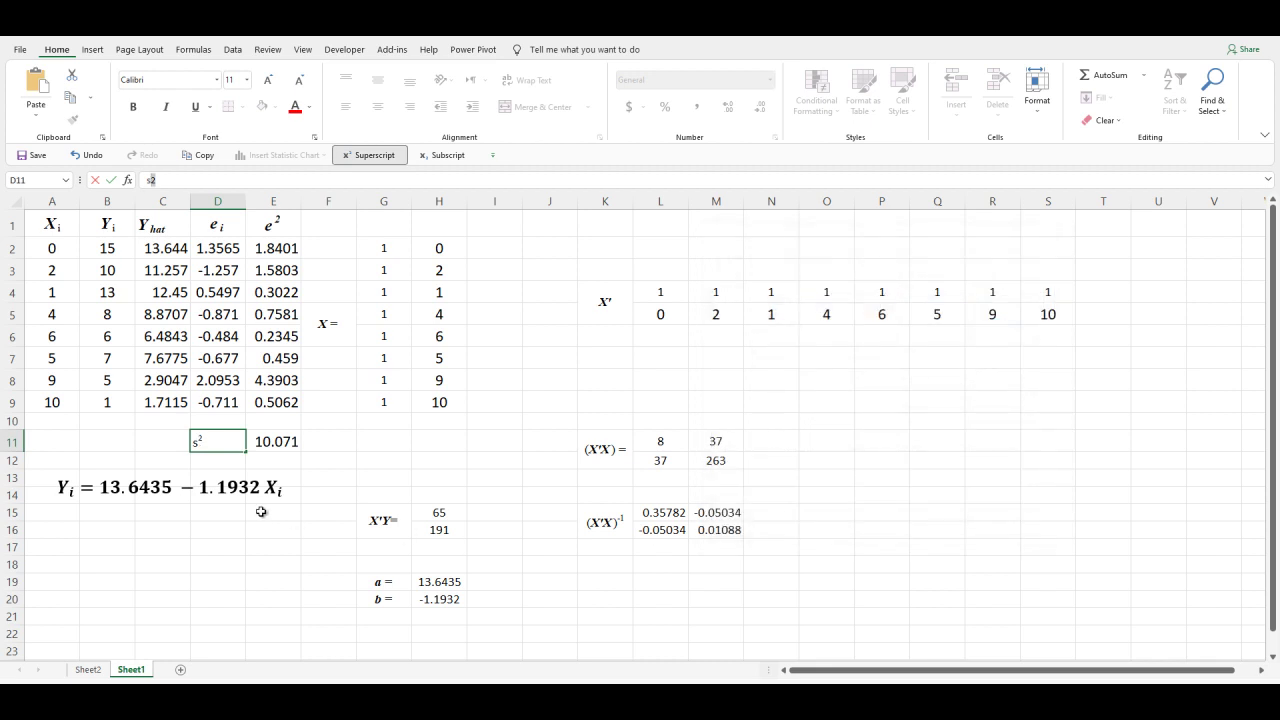
left_click(226, 553)
- Centre the label in D11 horizontally and vertically
left_click(214, 445)
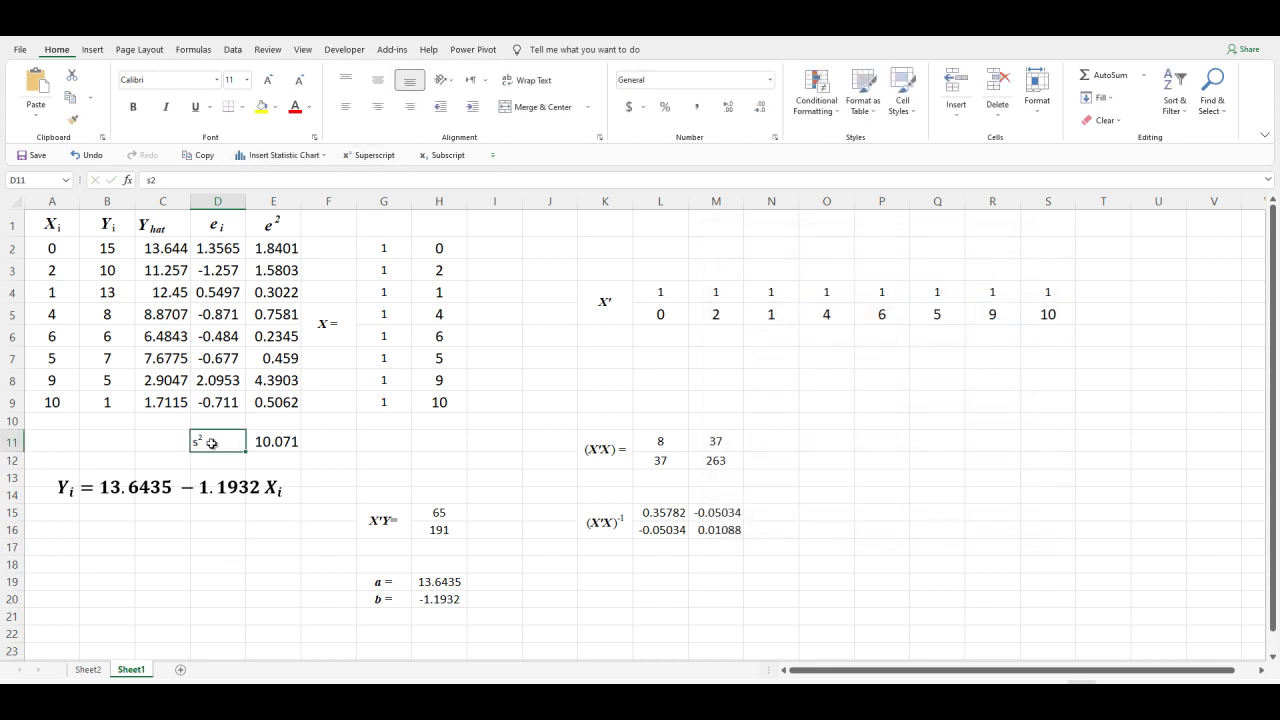
left_click(378, 106)
left_click(378, 79)
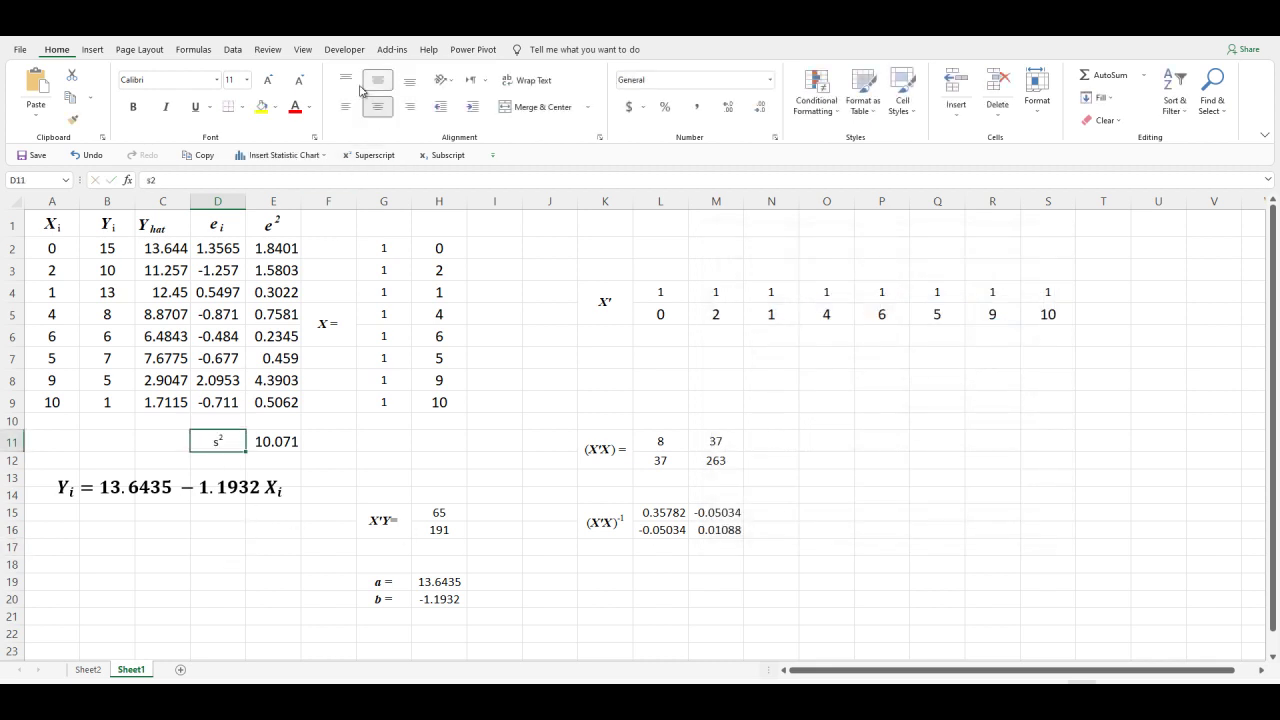
- Format the s2 label in D11 as bold italic Times New Roman at size 14
left_click(270, 82)
left_click(270, 82)
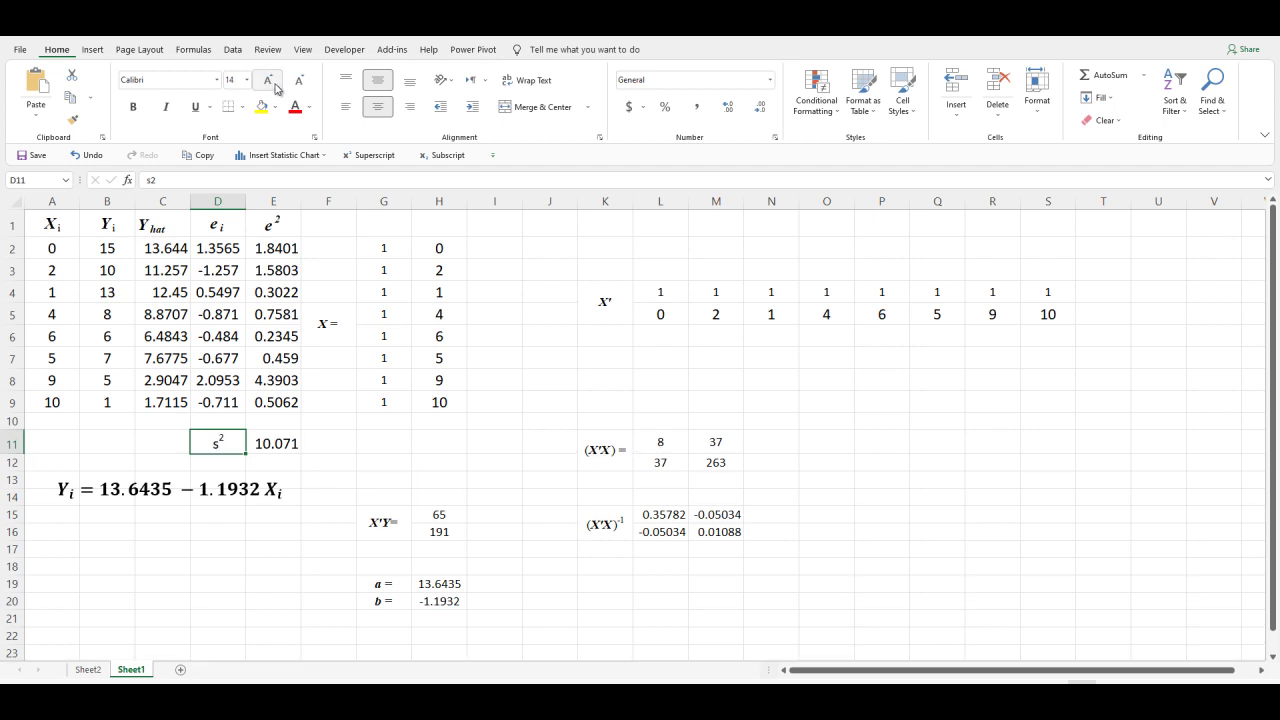
left_click(166, 106)
left_click(135, 110)
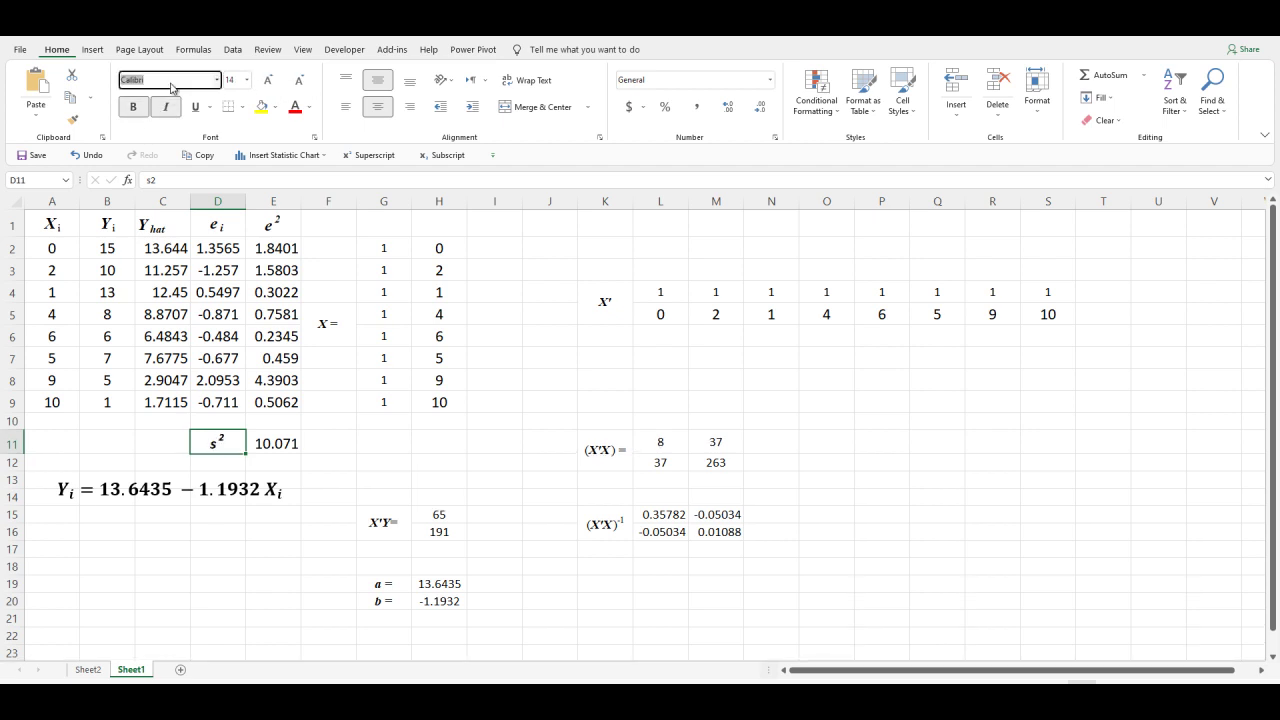
type("Times New Roman")
key("Return")
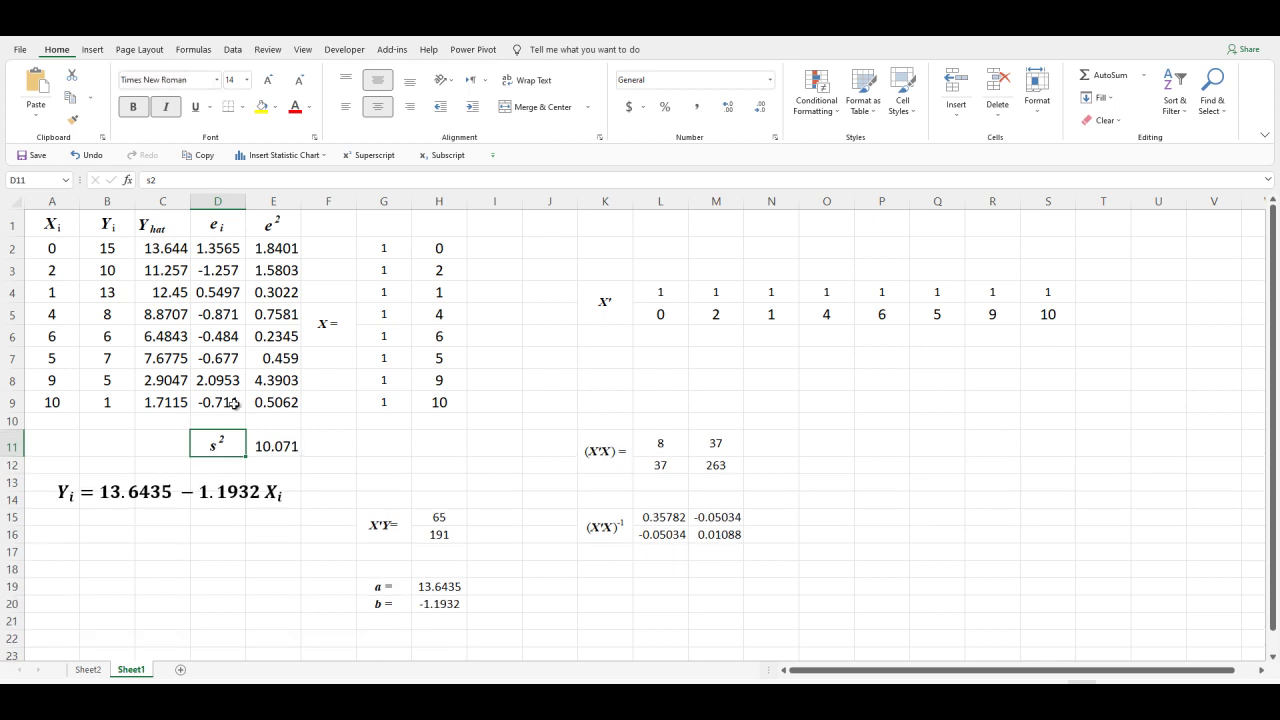
left_click(286, 520)
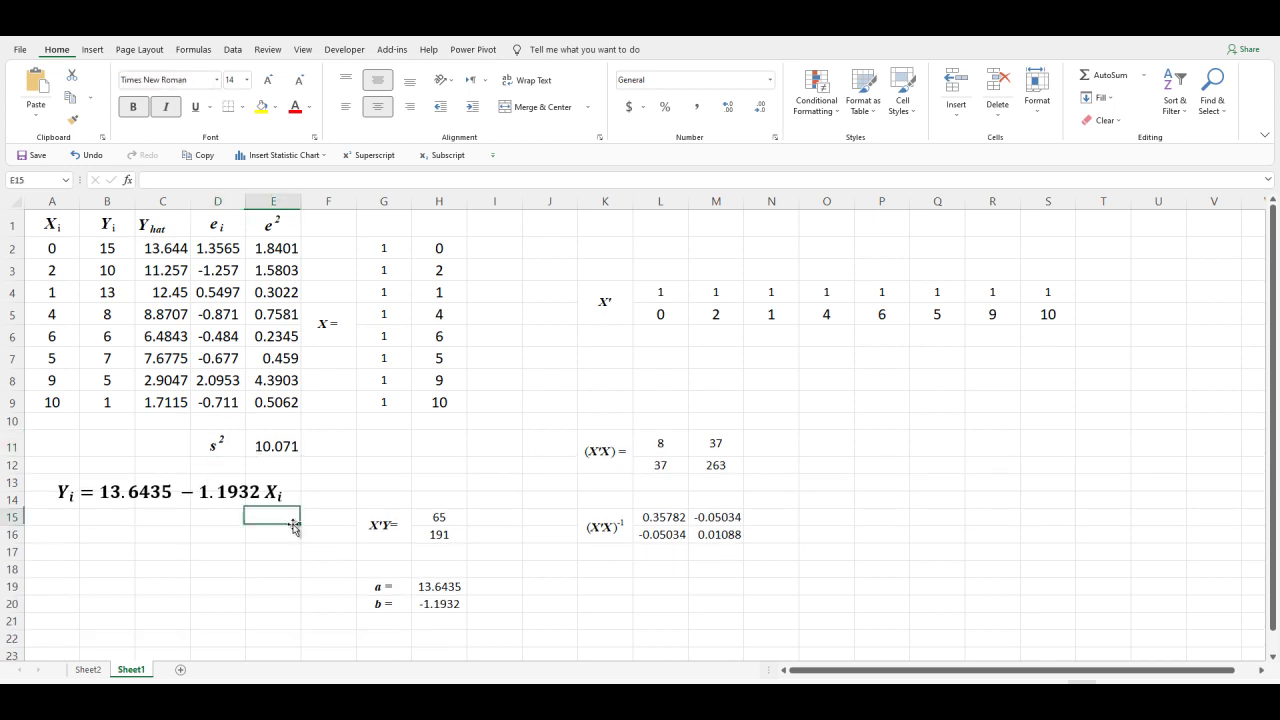
- Delete the s2 label from cell D11
scroll(282, 471, "down", 2)
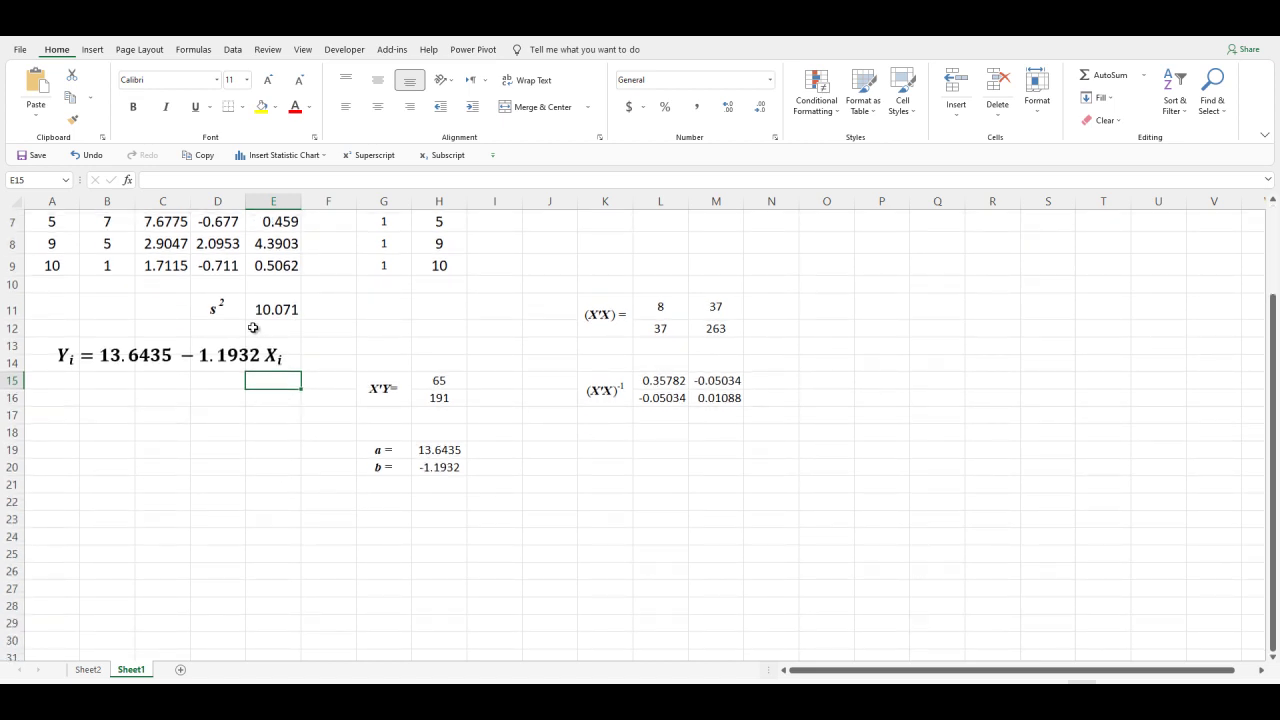
left_click(219, 307)
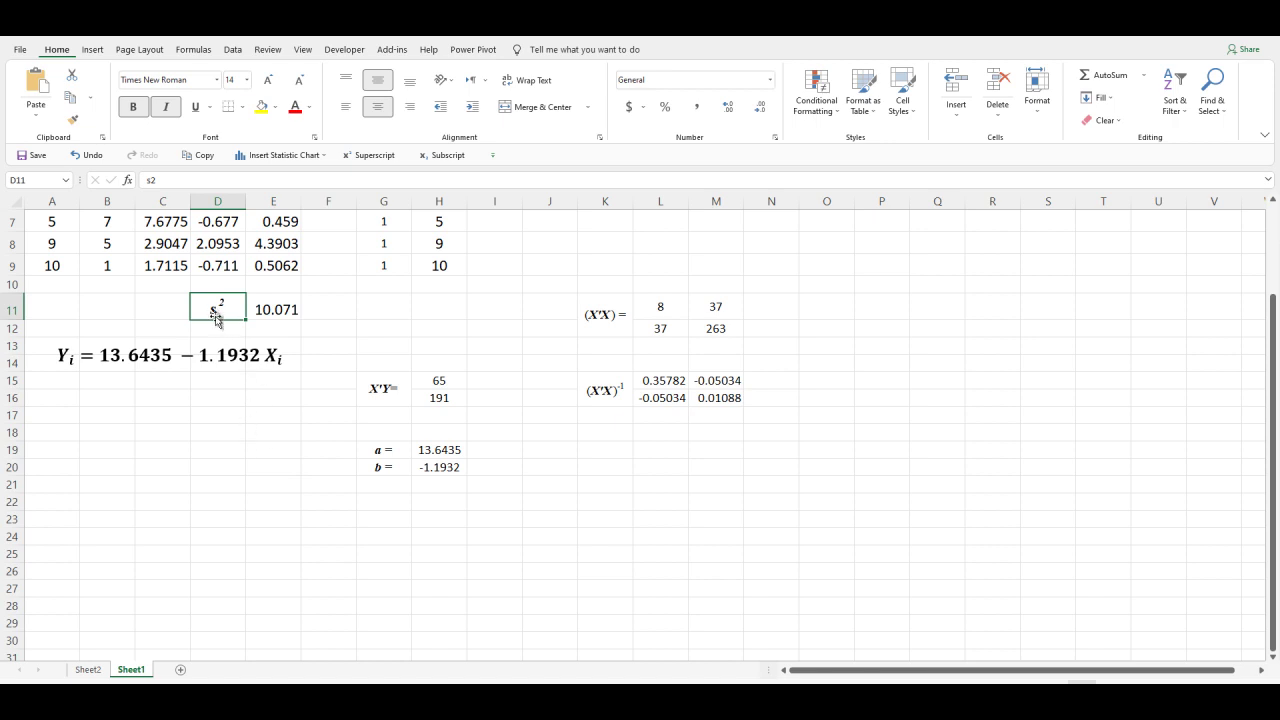
key("BackSpace")
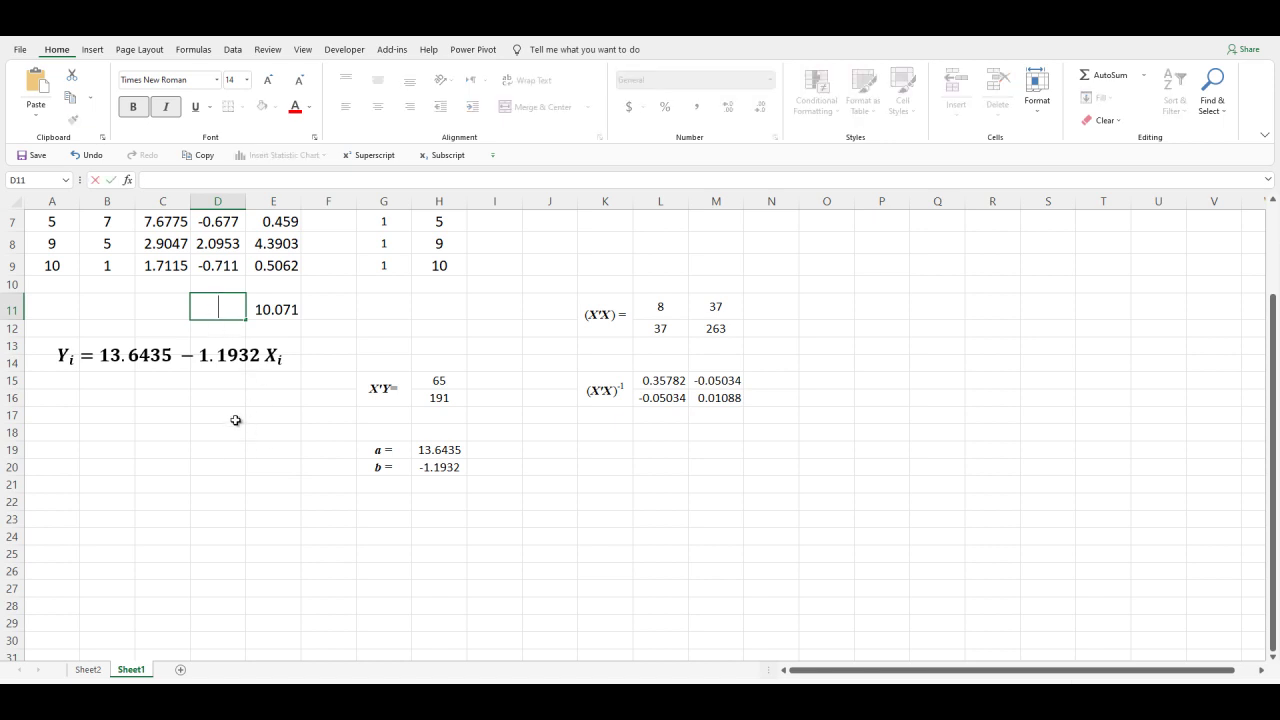
- Enter the label S2 in cell C18 with the "2" formatted as superscript
left_click(176, 432)
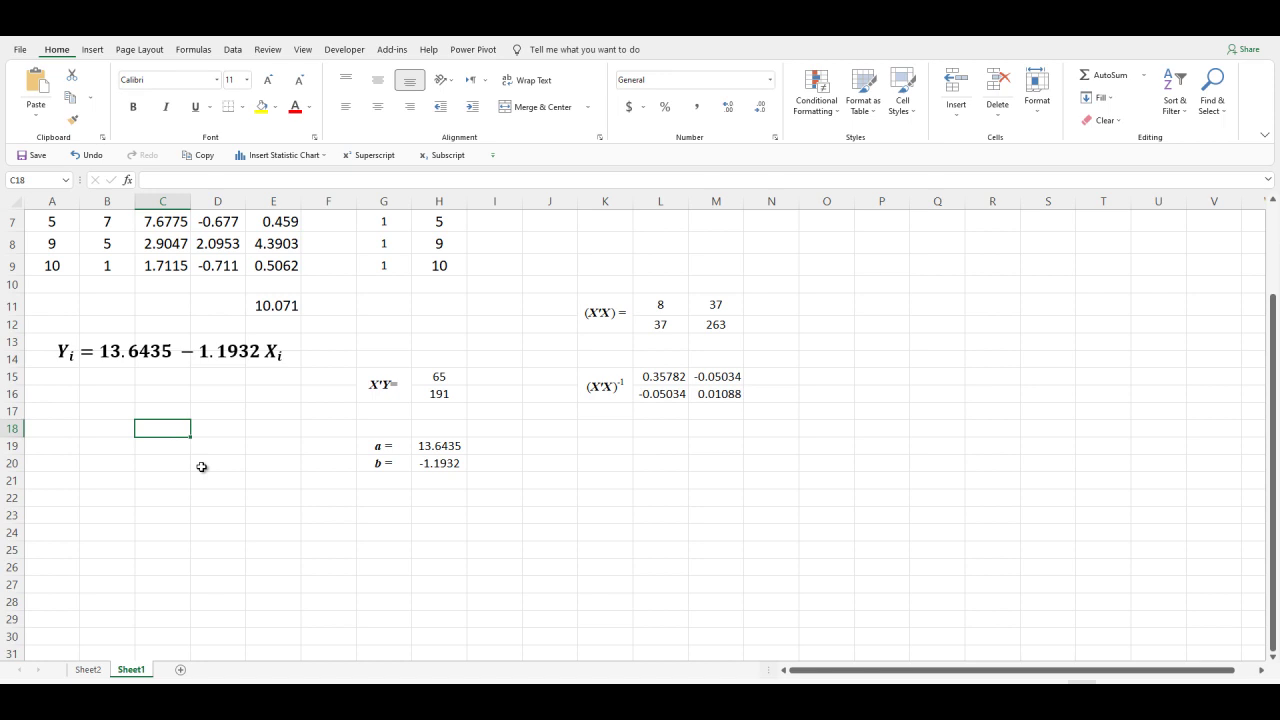
type("s")
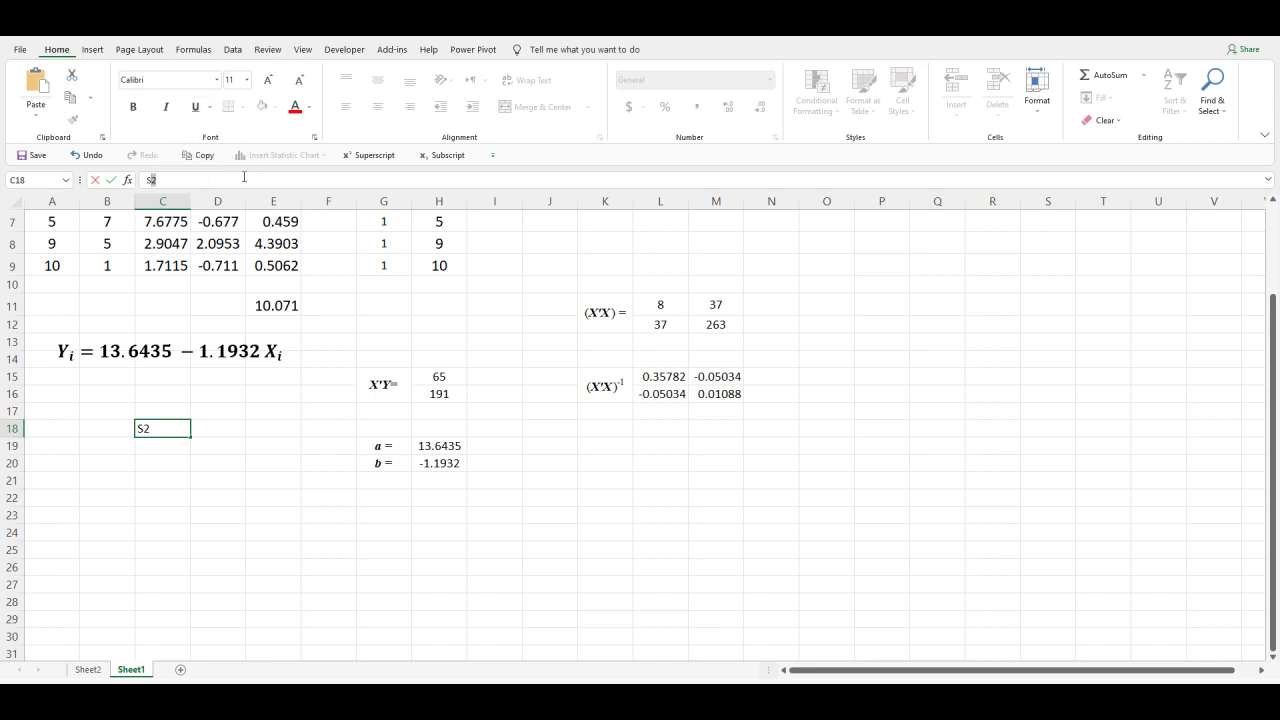
left_click(314, 137)
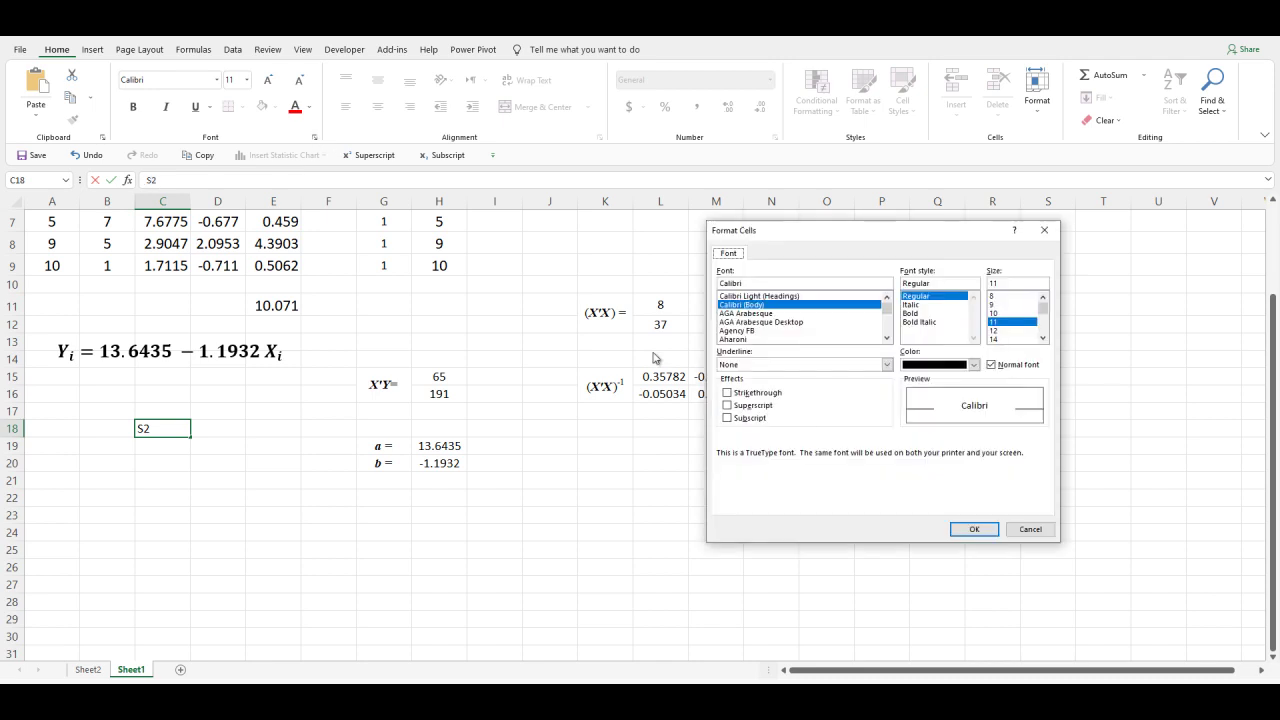
left_click(729, 406)
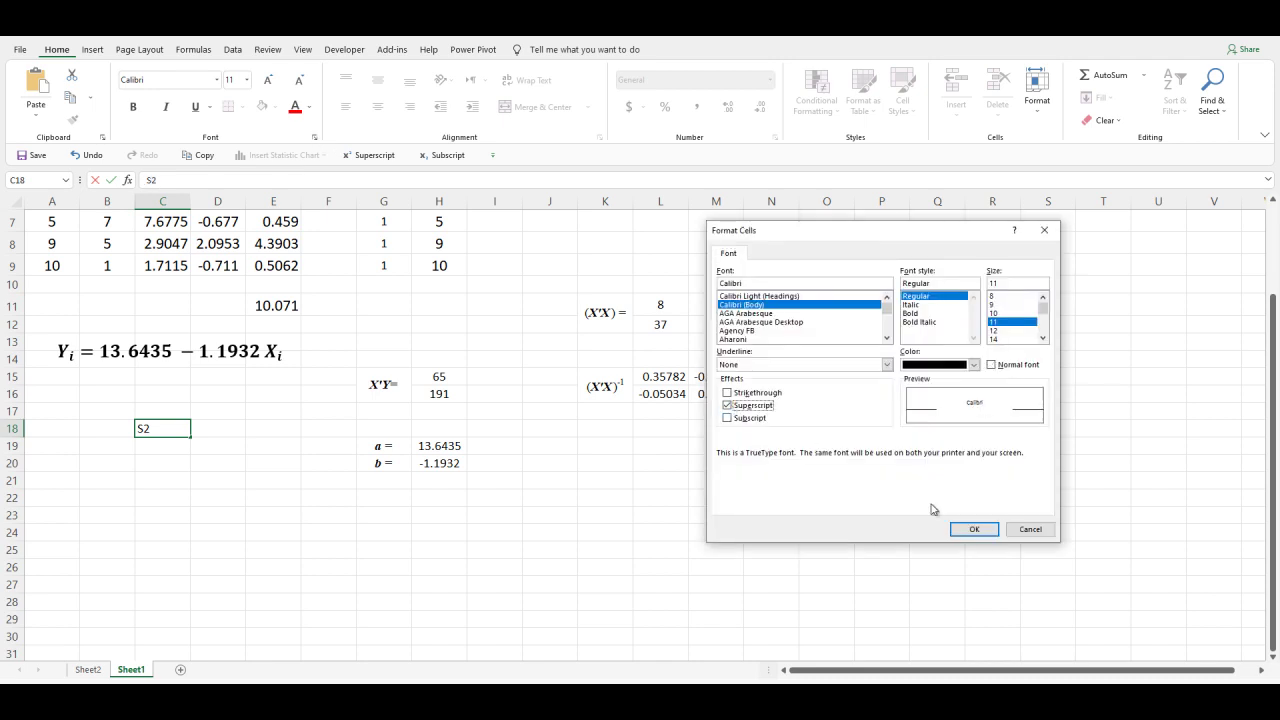
left_click(975, 529)
- Calculate the variance in D18 with the formula =E11/6
left_click(221, 430)
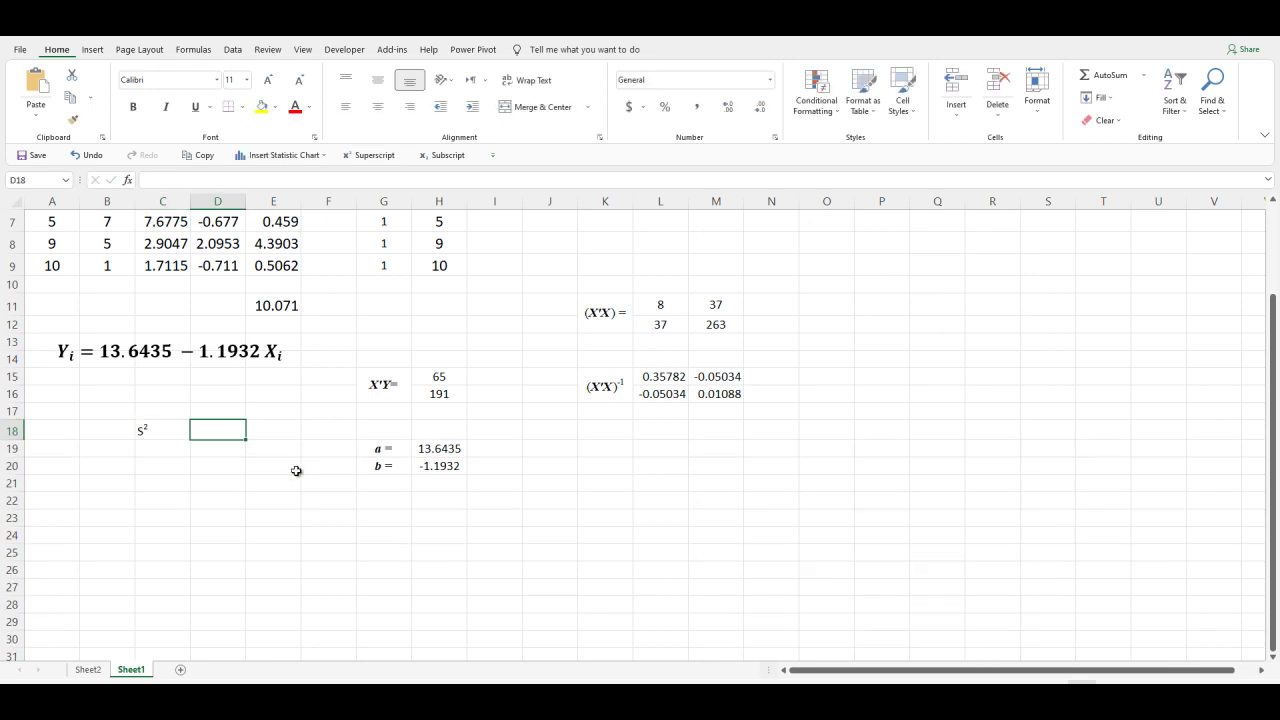
type("=")
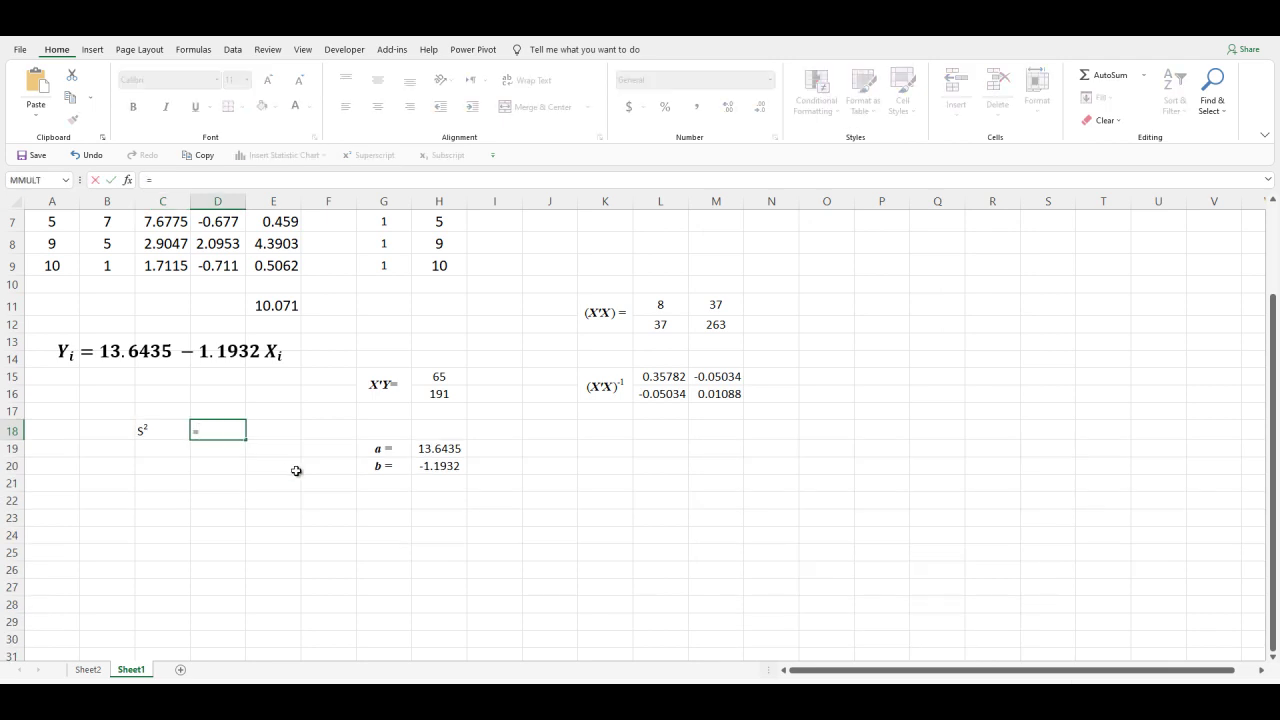
left_click(274, 305)
type("/")
scroll(259, 392, "up", 2)
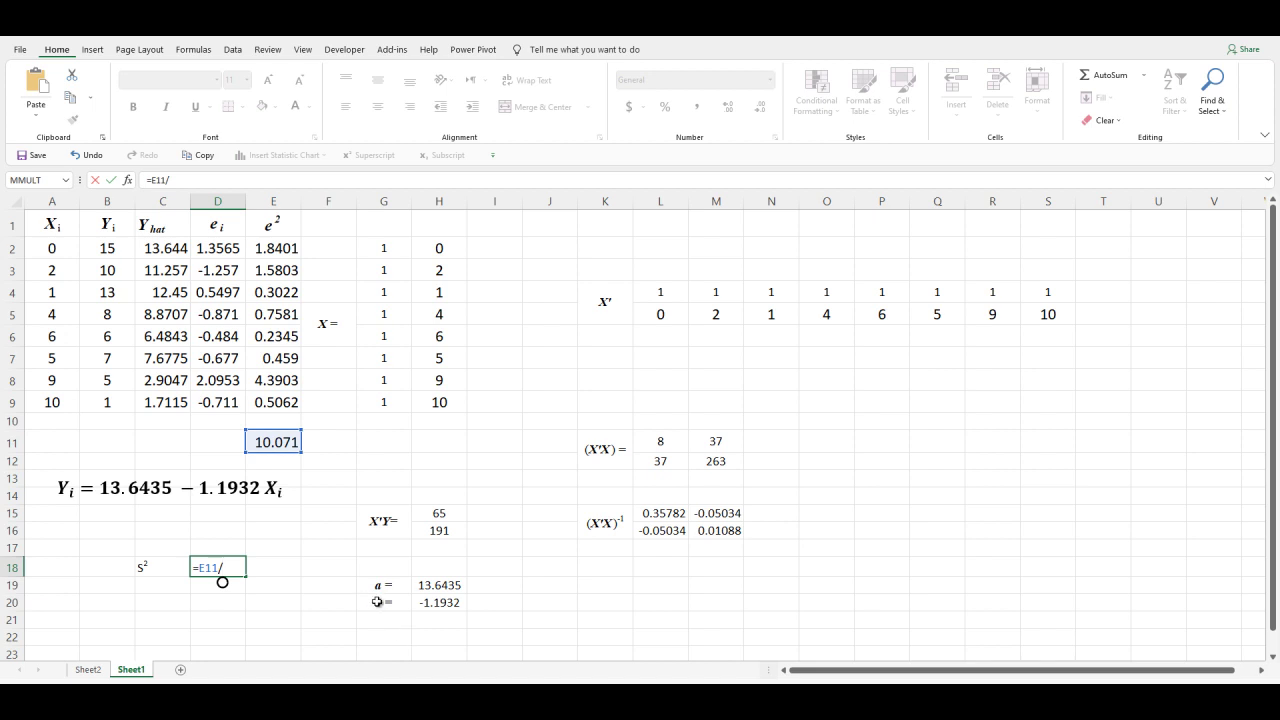
type("6")
key("Return")
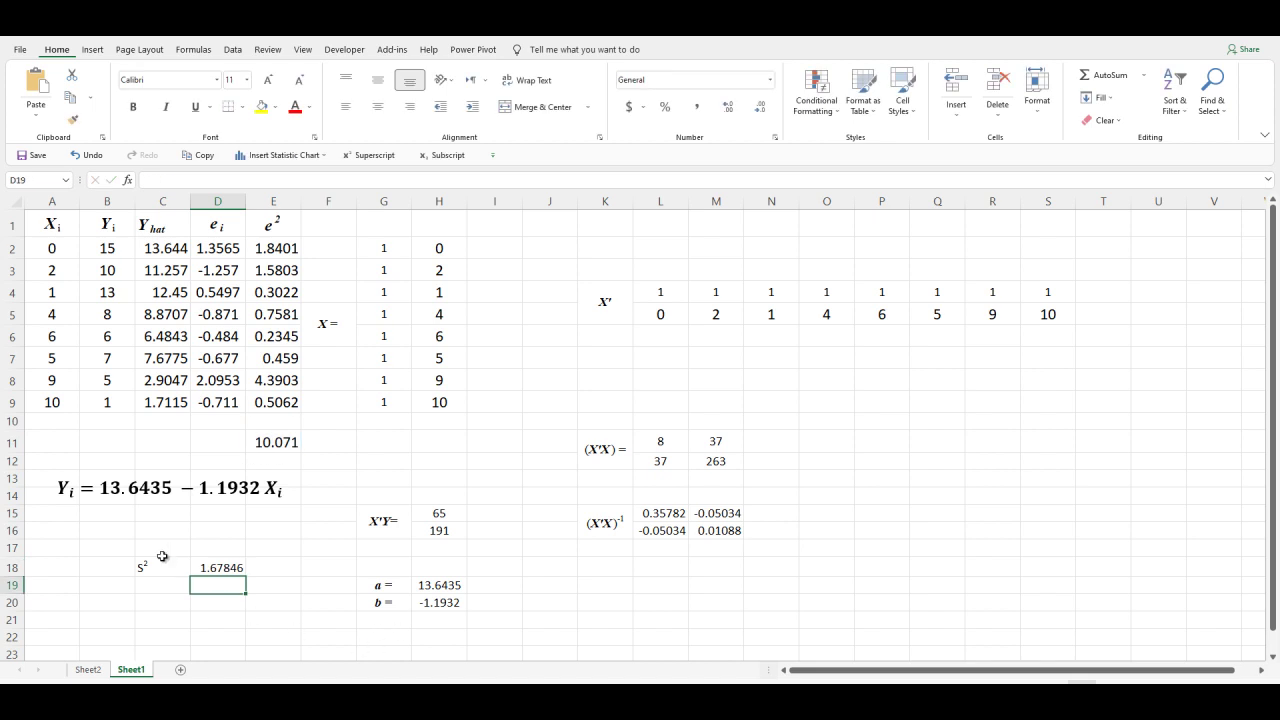
- Centre the contents of C18:D18 horizontally and vertically
left_click_drag(162, 566, 196, 566)
left_click(377, 106)
left_click(377, 80)
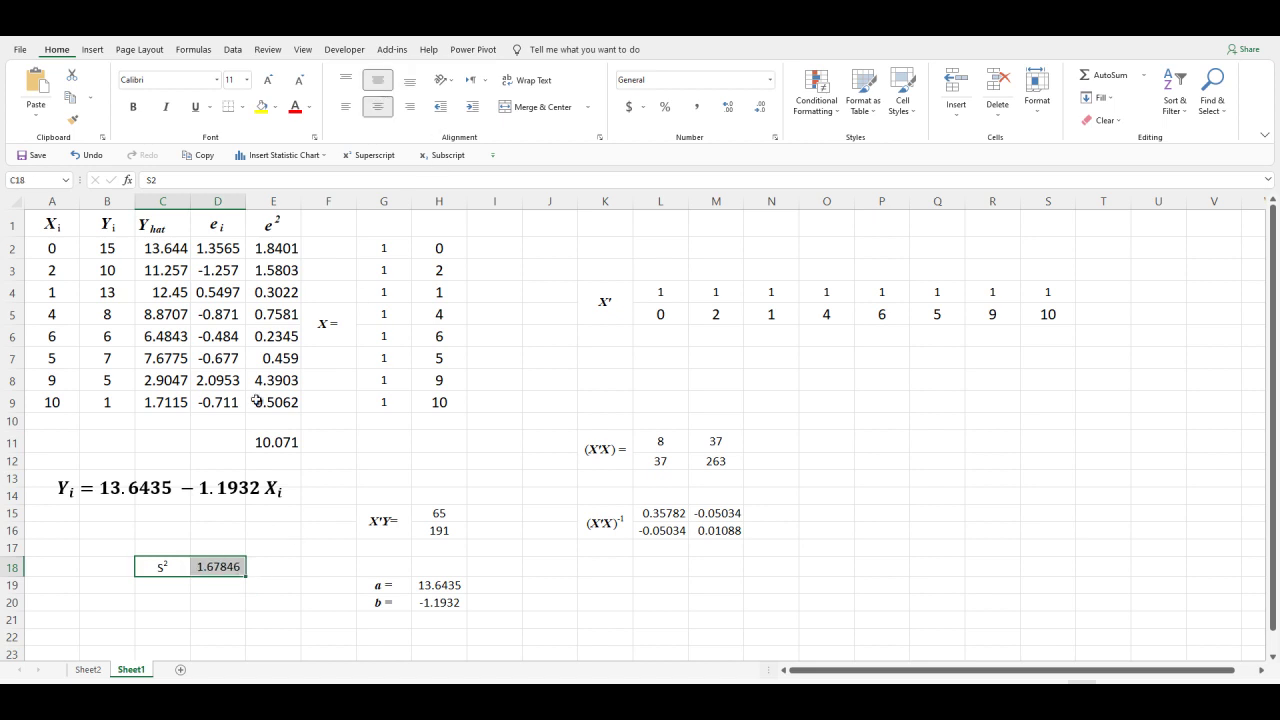
- Format the S2 label in C18 as bold italic Times New Roman at size 14
left_click(179, 566)
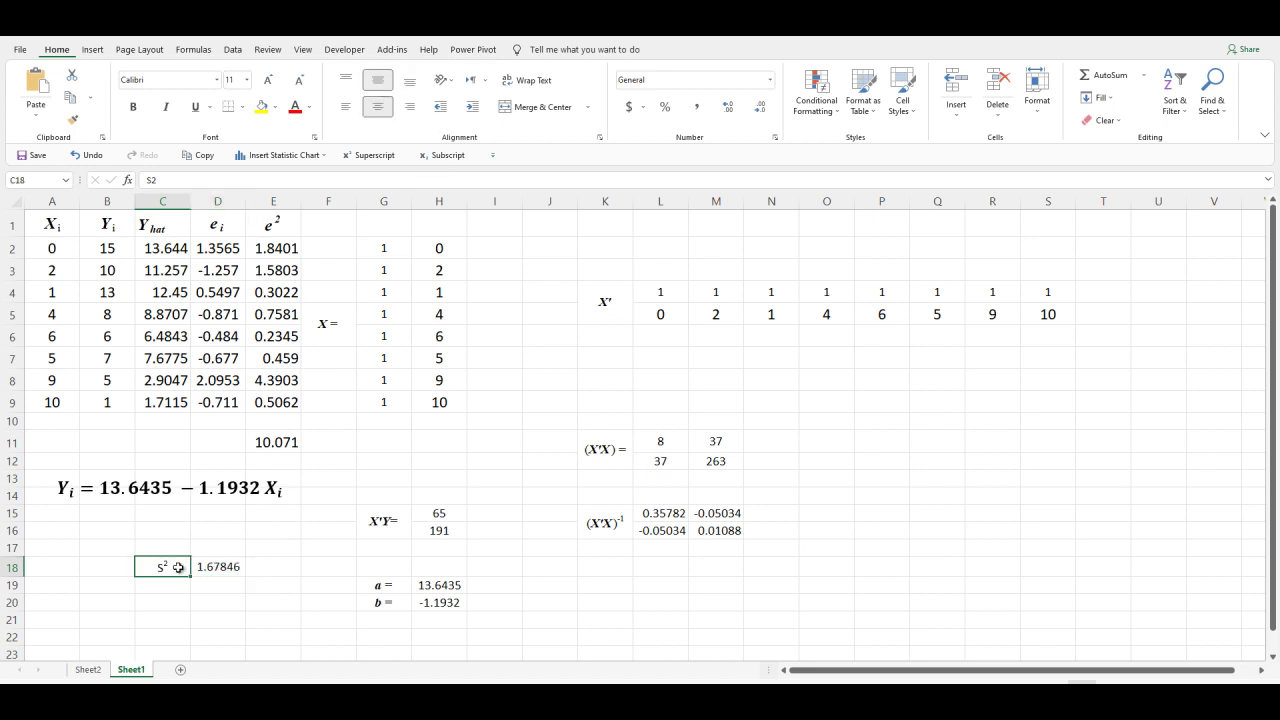
left_click(182, 81)
type("Times New Roman")
key("Return")
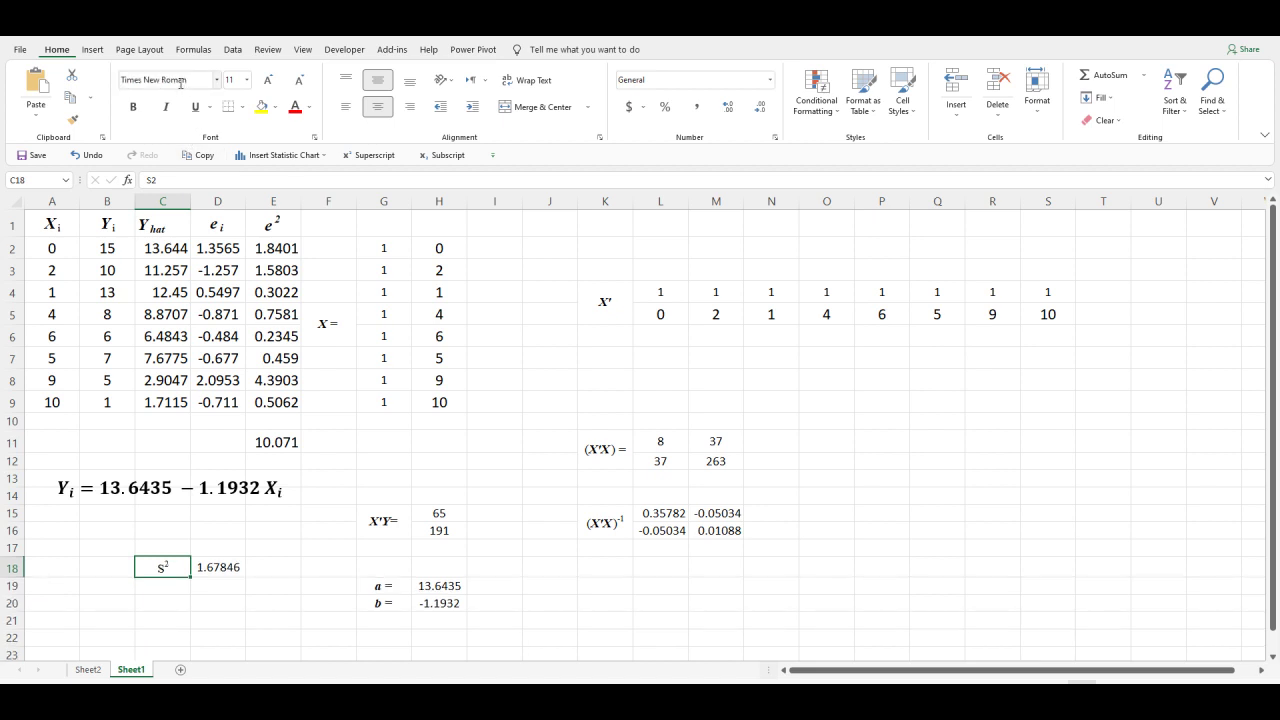
left_click(166, 106)
left_click(133, 106)
left_click(267, 79)
left_click(267, 79)
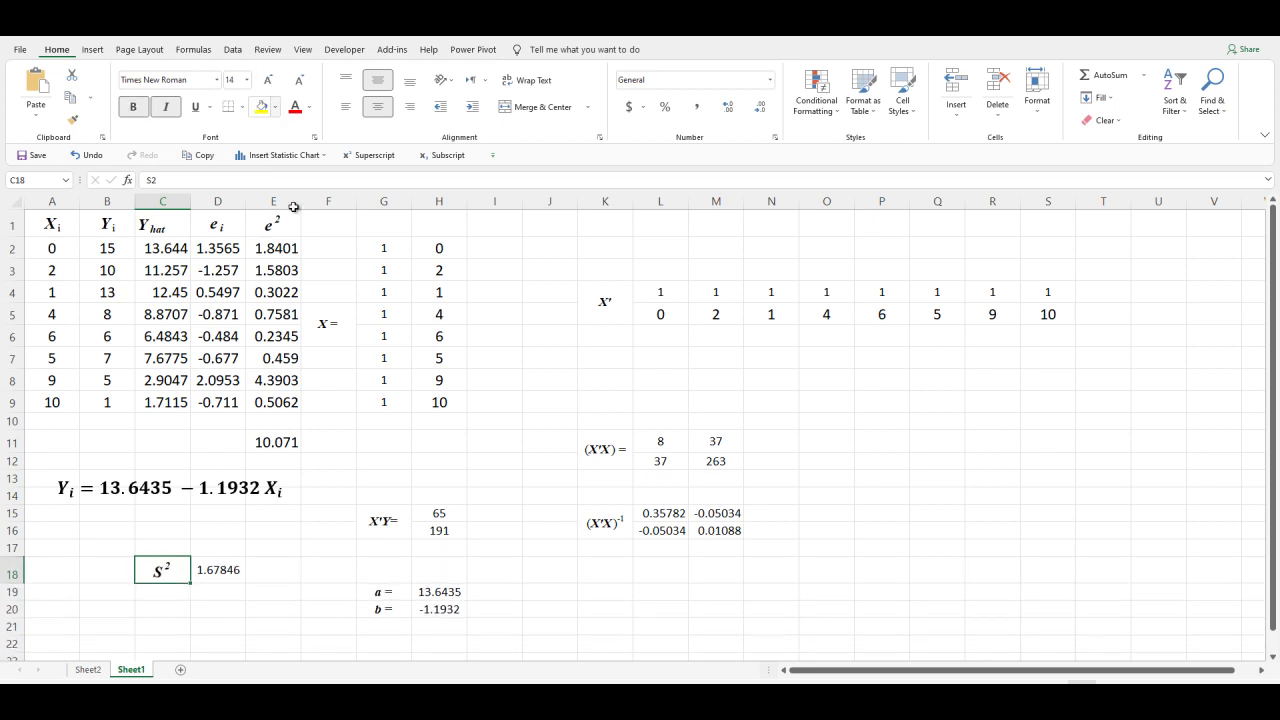
- Set the font size of the variance value in D18 to 14
left_click(226, 568)
left_click(277, 90)
left_click(277, 90)
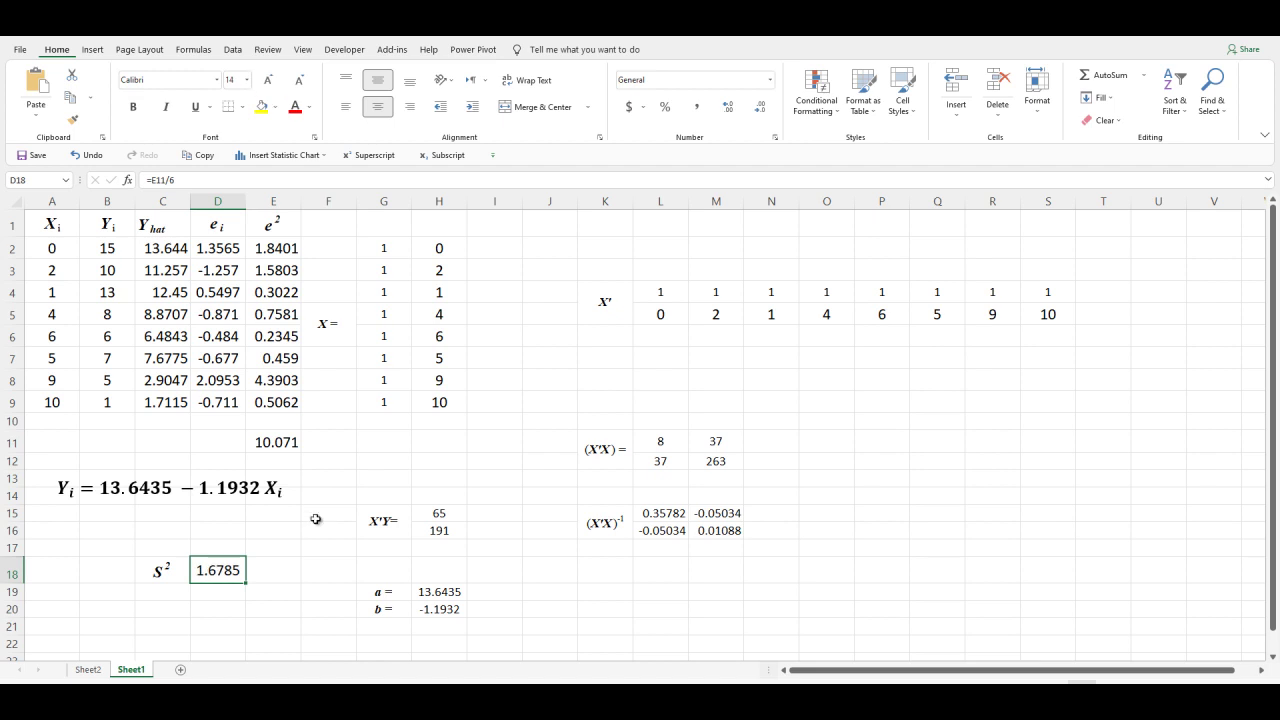
- Examine the variance in D18, the diagonal elements of the (X'X) inverse matrix in L15 and M16, and the coefficients a and b
left_click(272, 566)
scroll(243, 618, "down", 1)
scroll(243, 618, "down", 1)
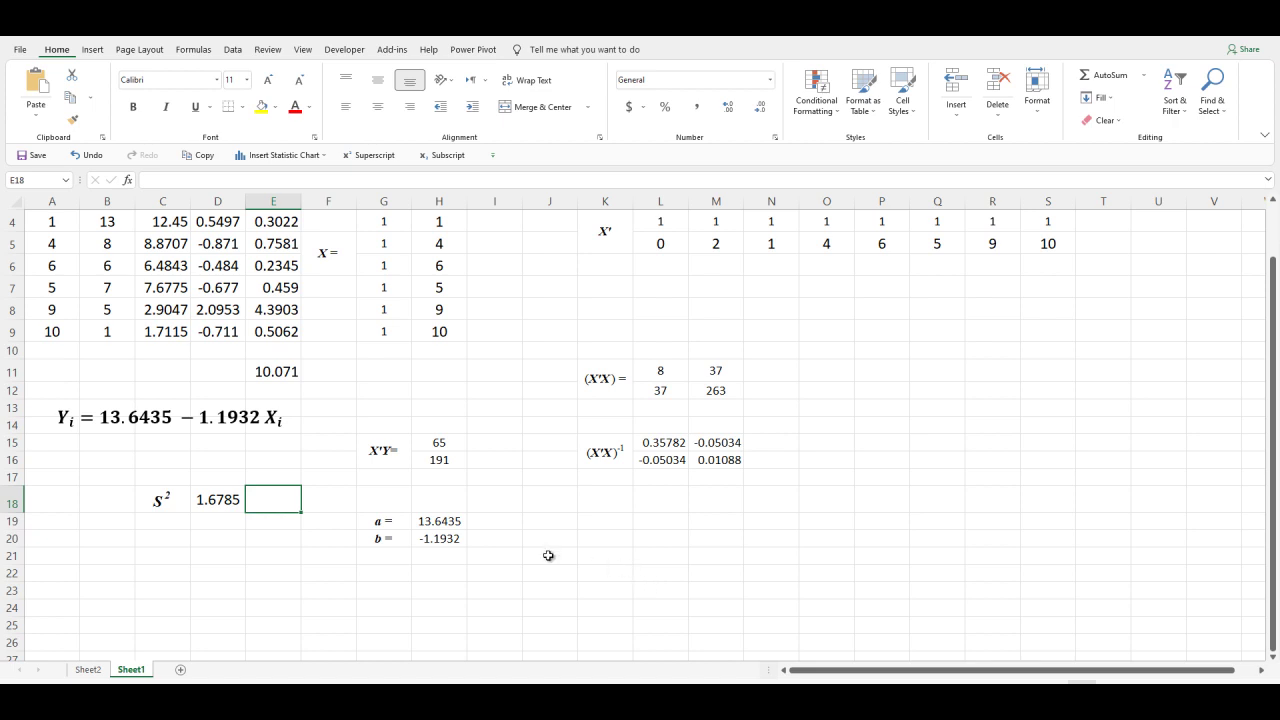
left_click(224, 497)
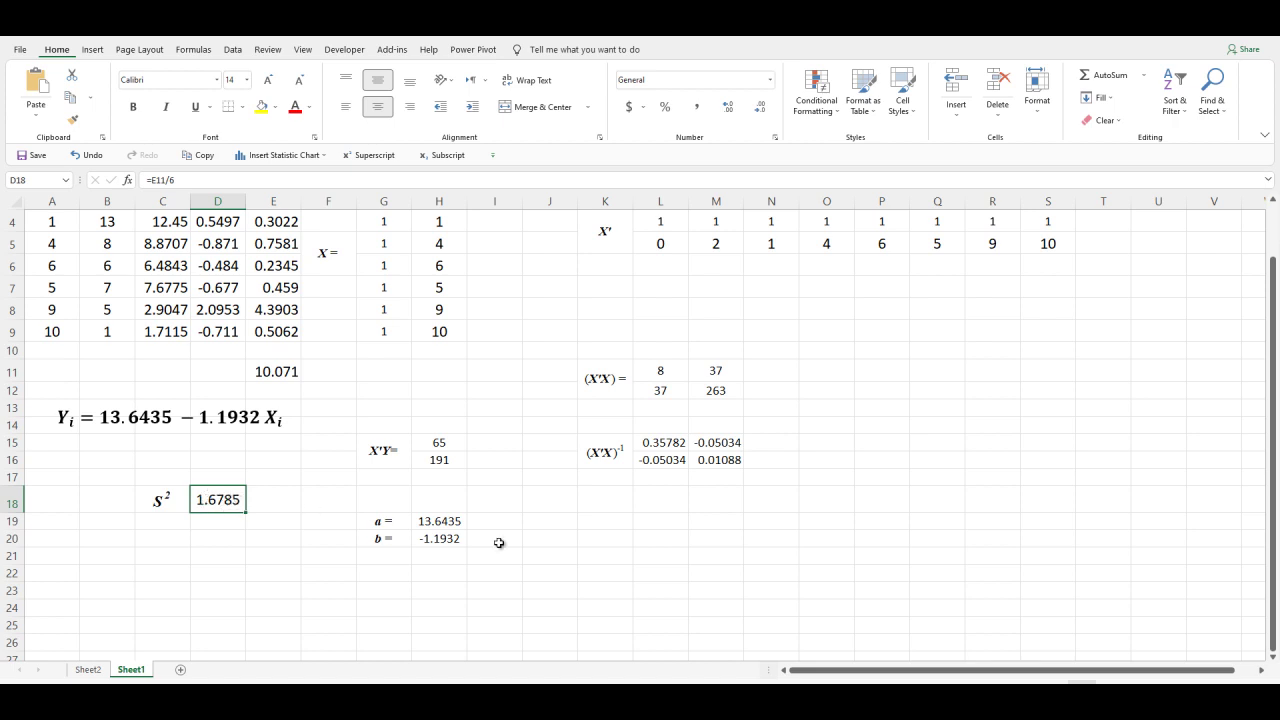
left_click(662, 441)
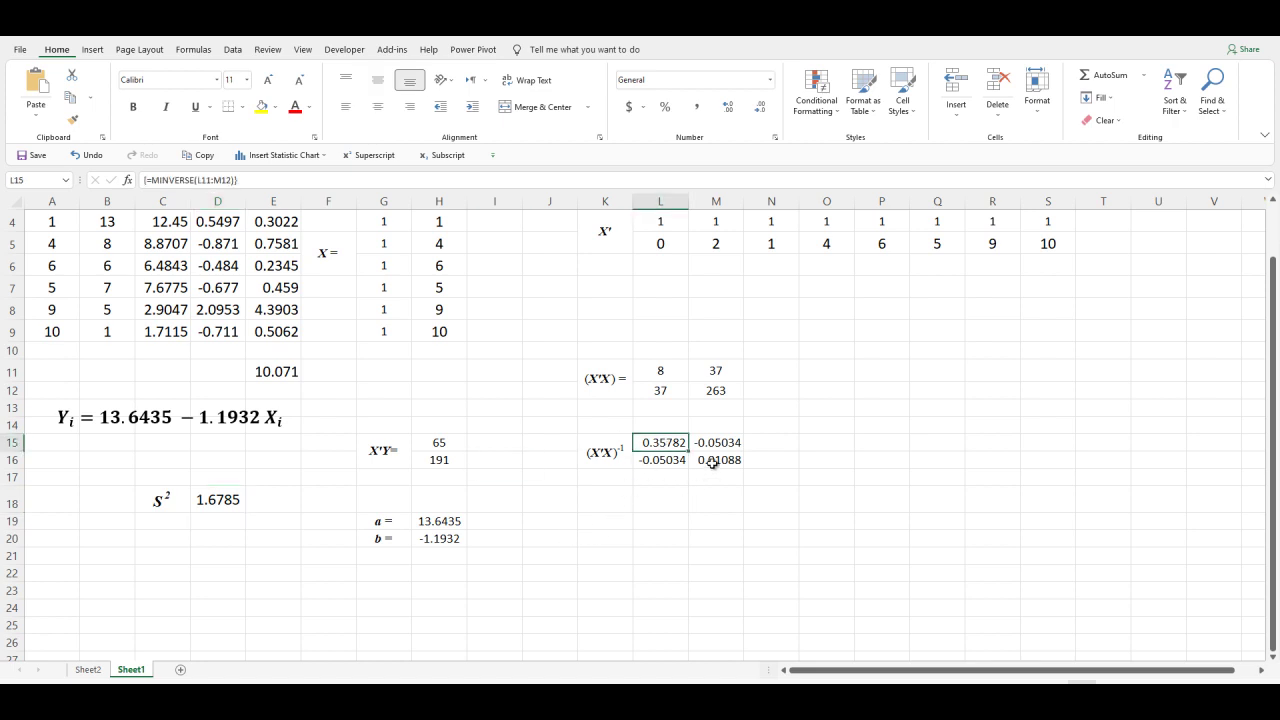
left_click(714, 460)
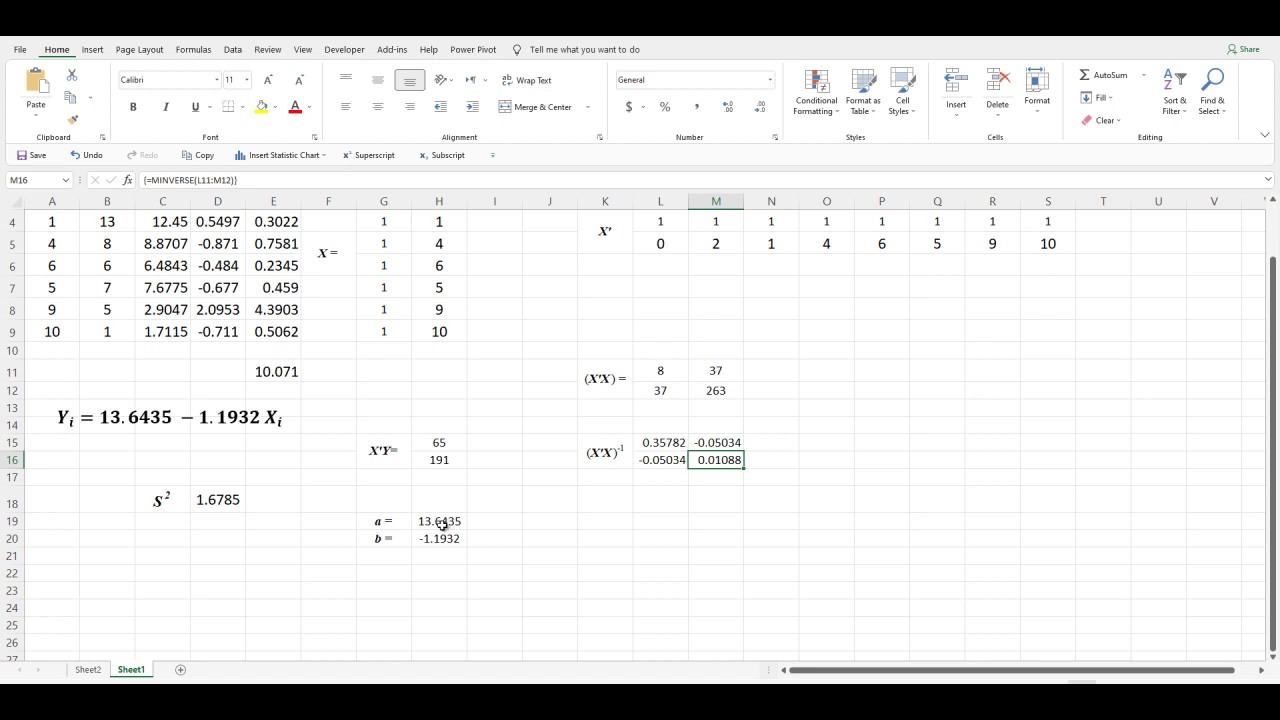
left_click(400, 521)
left_click(401, 539)
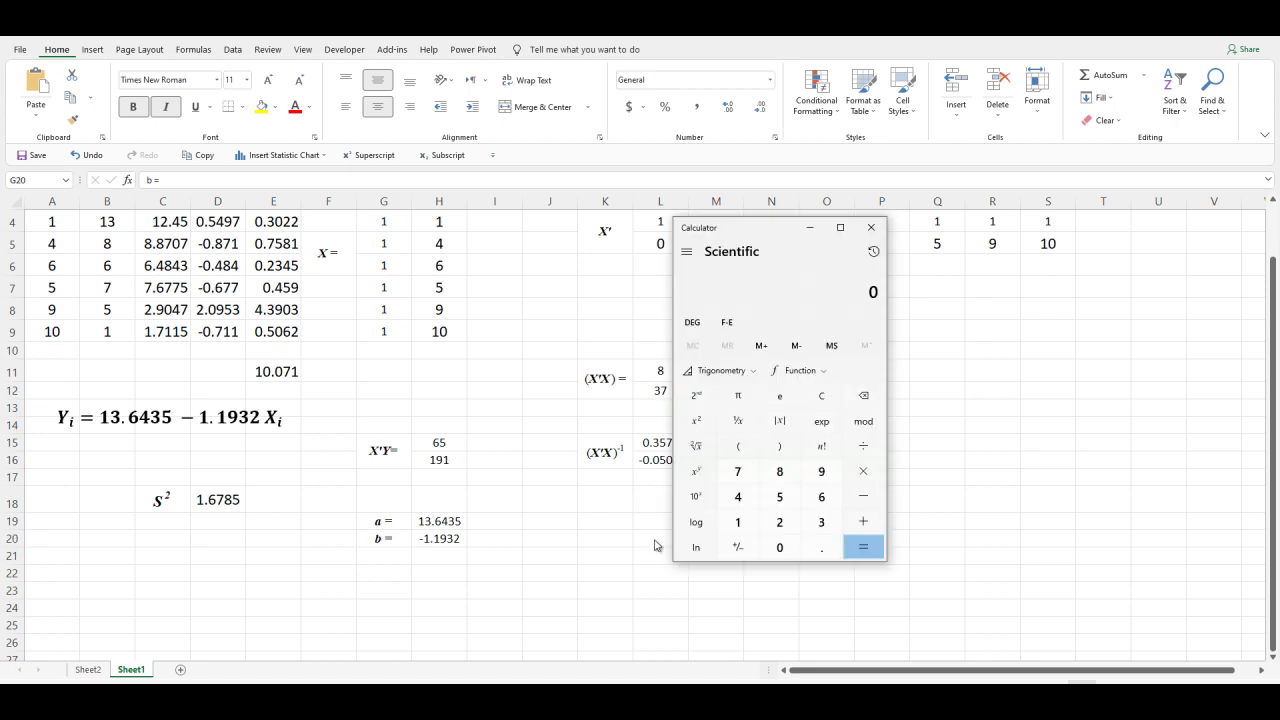
- Switch to Calculator and multiply the variance 1.6785 by the first diagonal element of the inverse matrix, 0.35782
left_click_drag(772, 243, 1044, 250)
left_click(1010, 529)
left_click(1090, 556)
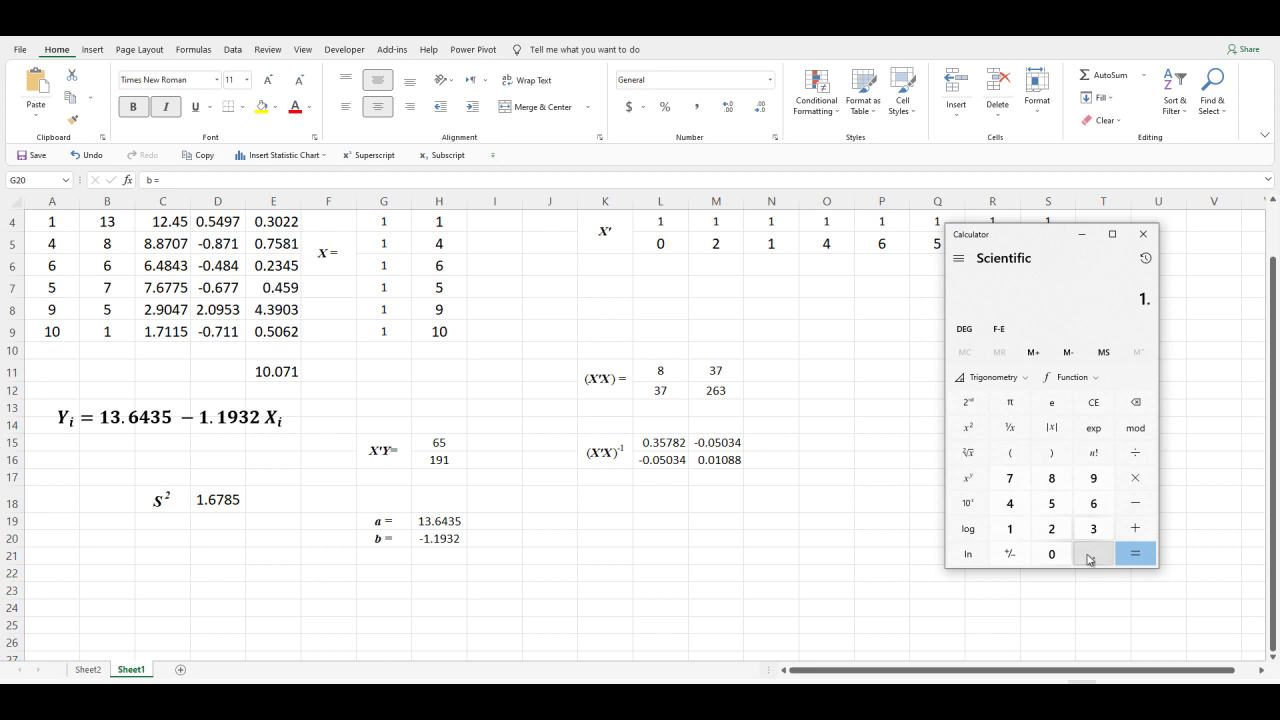
left_click(1100, 505)
left_click(1020, 482)
left_click(1052, 478)
left_click(1058, 509)
left_click(1135, 478)
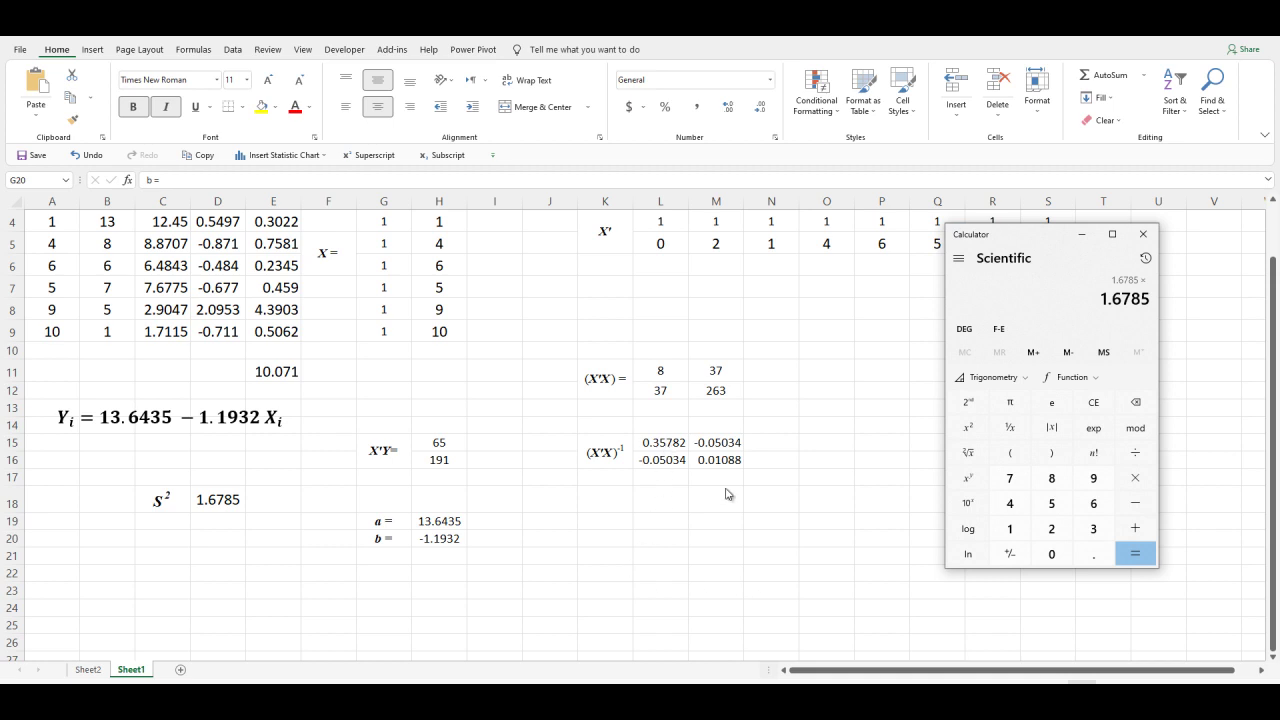
left_click(1103, 565)
left_click(1095, 529)
left_click(1051, 504)
left_click(1015, 485)
left_click(1051, 478)
left_click(1053, 529)
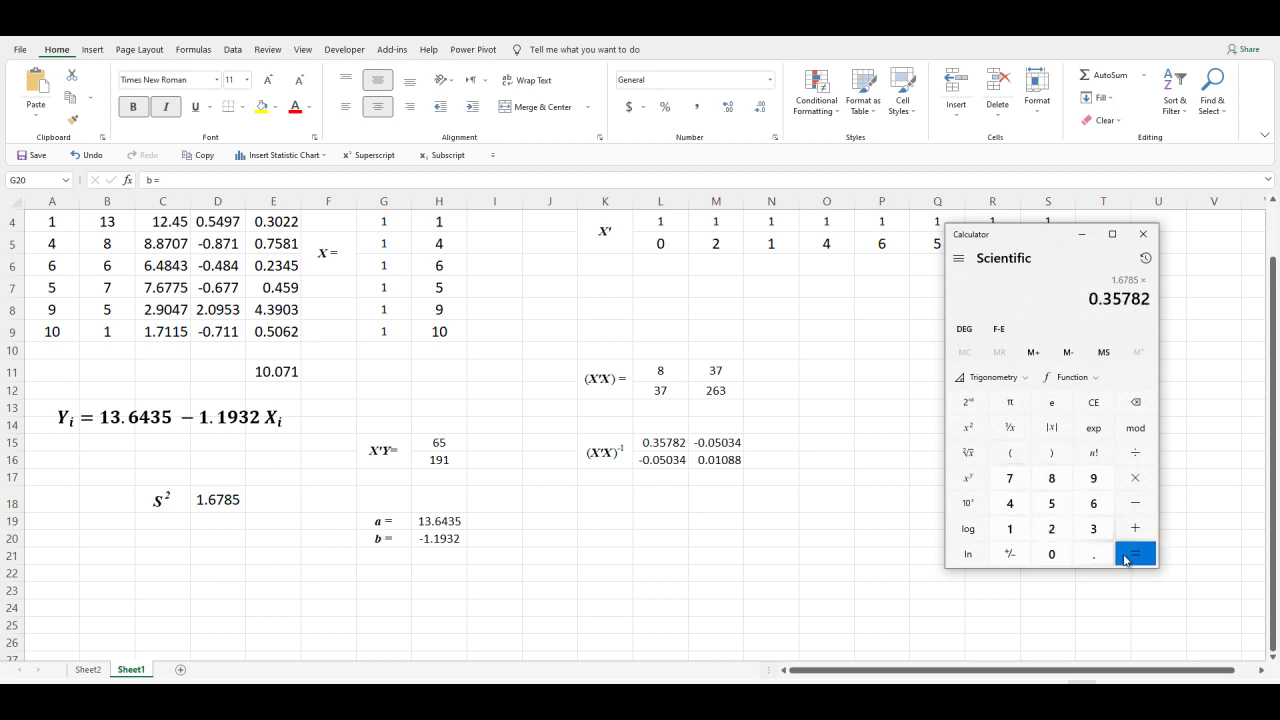
left_click(1135, 553)
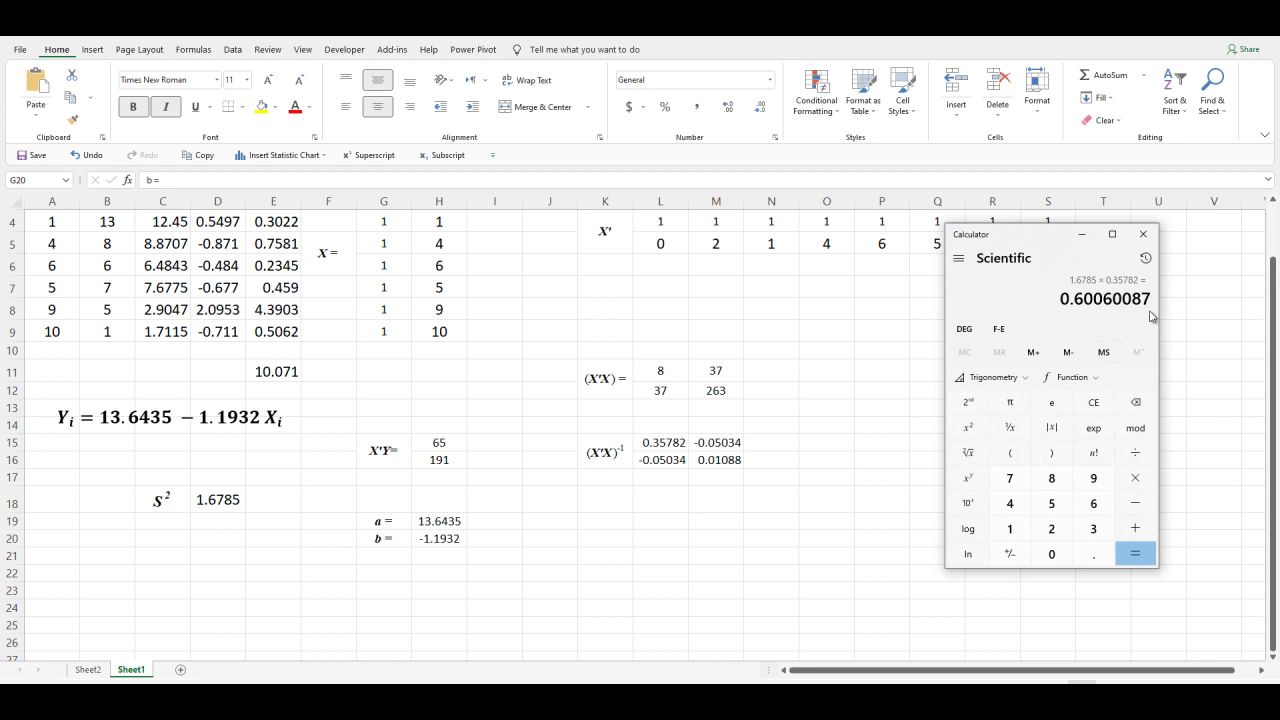
- Copy the product 0.60060087 from Calculator into cell J19 of the worksheet and autofit column J to it
left_click_drag(1146, 298, 1062, 300)
key("ctrl+c")
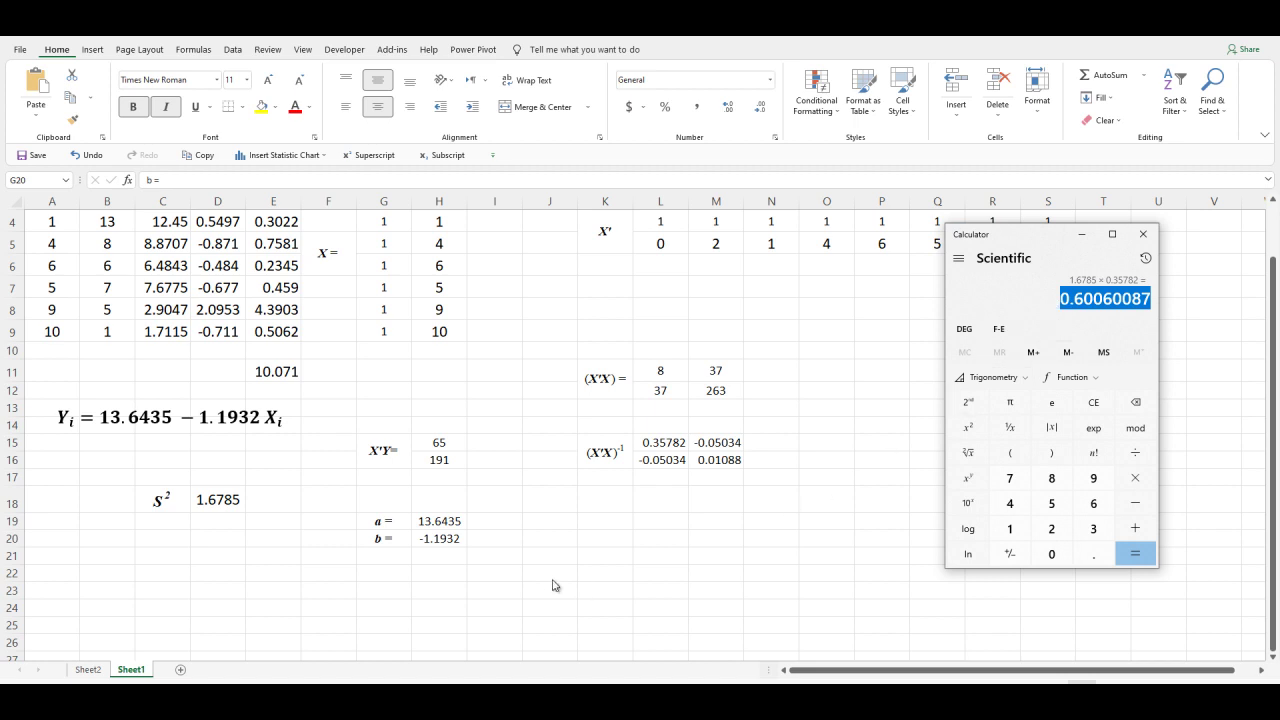
left_click(549, 522)
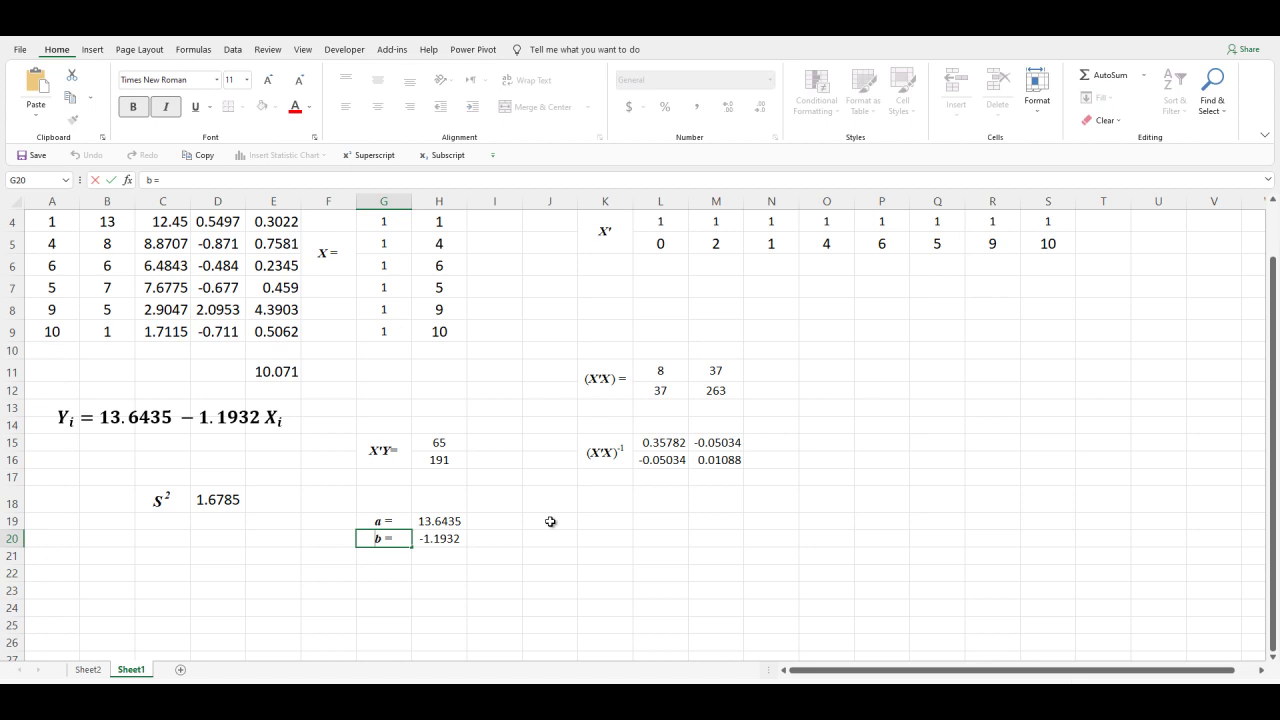
left_click(549, 522)
key("ctrl+v")
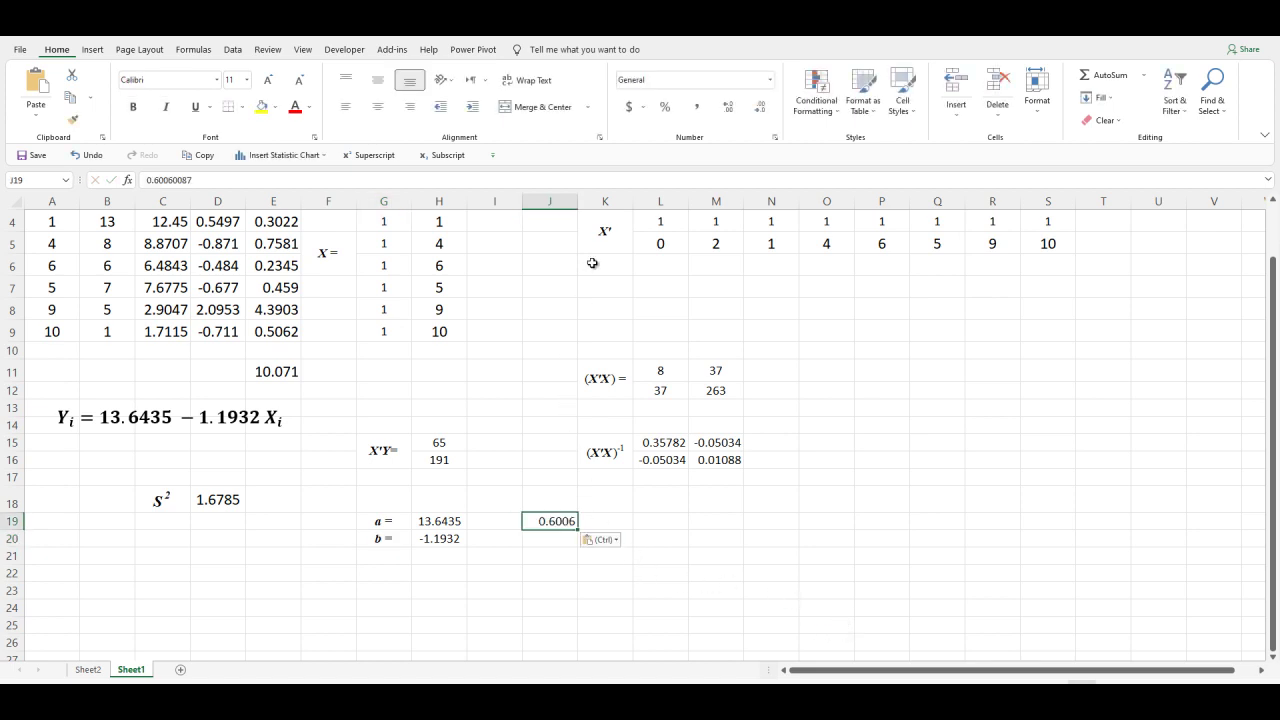
double_click(578, 196)
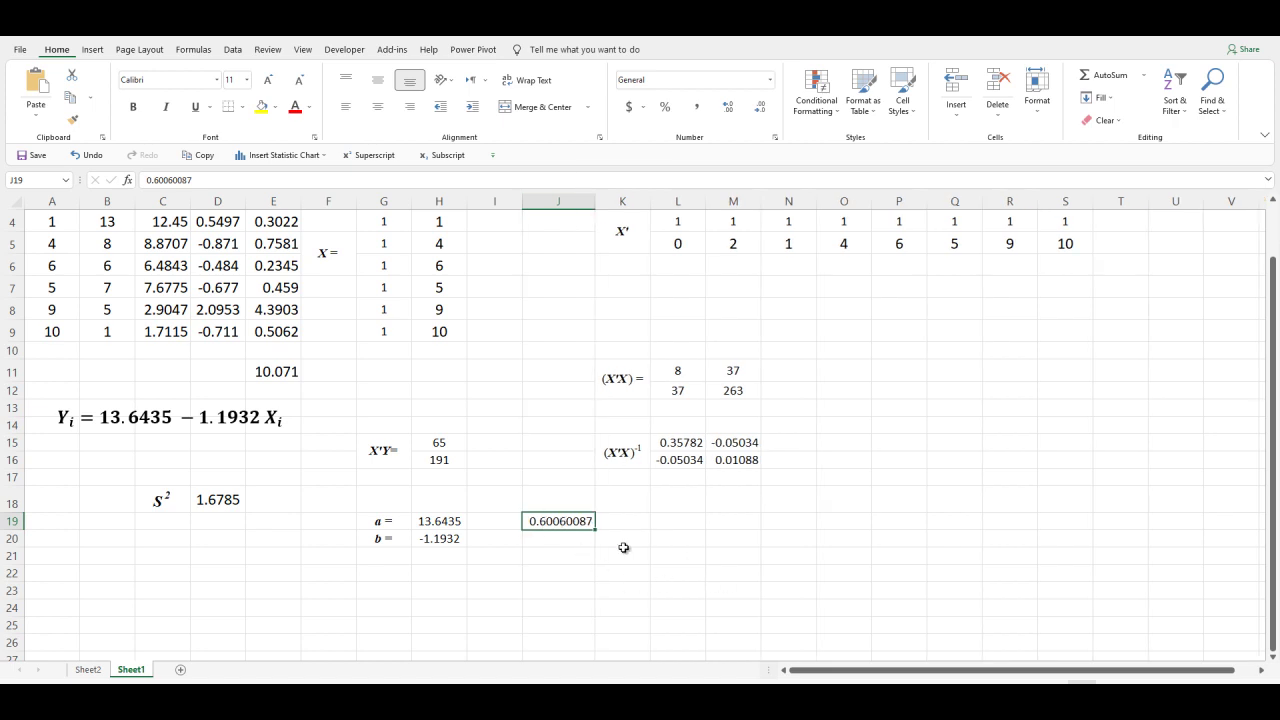
- Switch to Calculator and multiply the variance 1.6785 by the second diagonal element of the inverse matrix, 0.01088
left_click(564, 541)
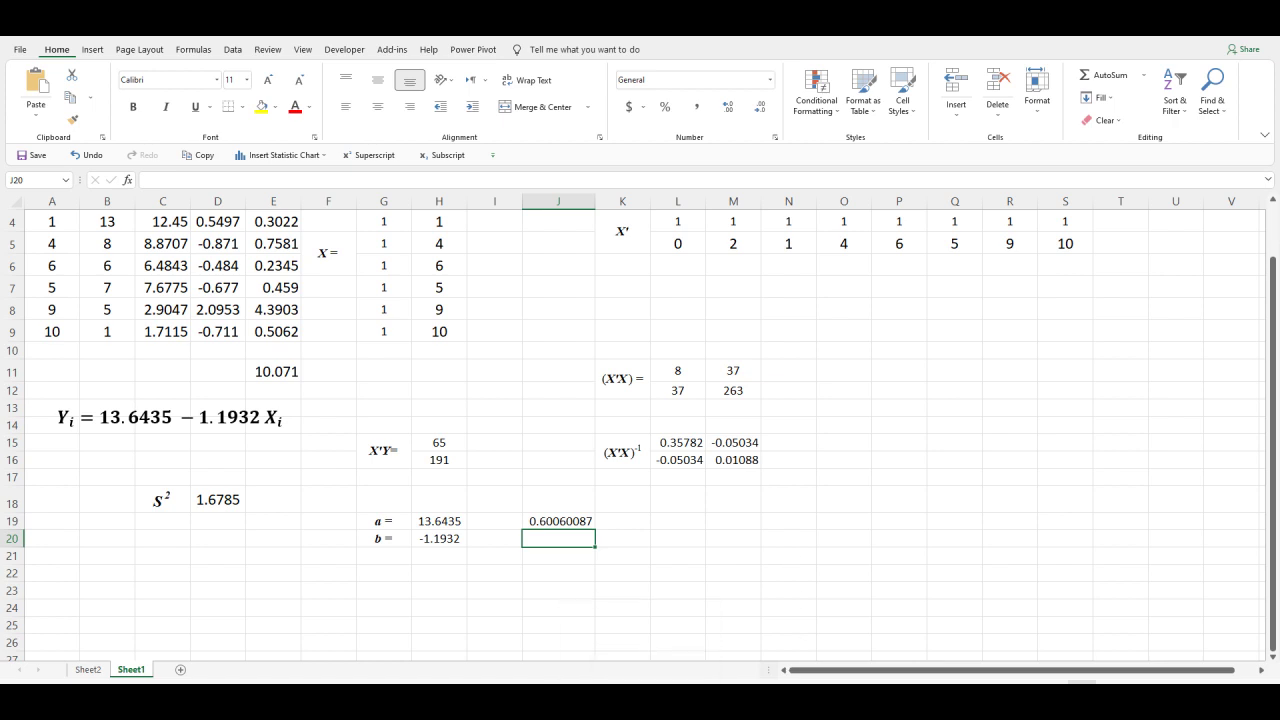
left_click(474, 645)
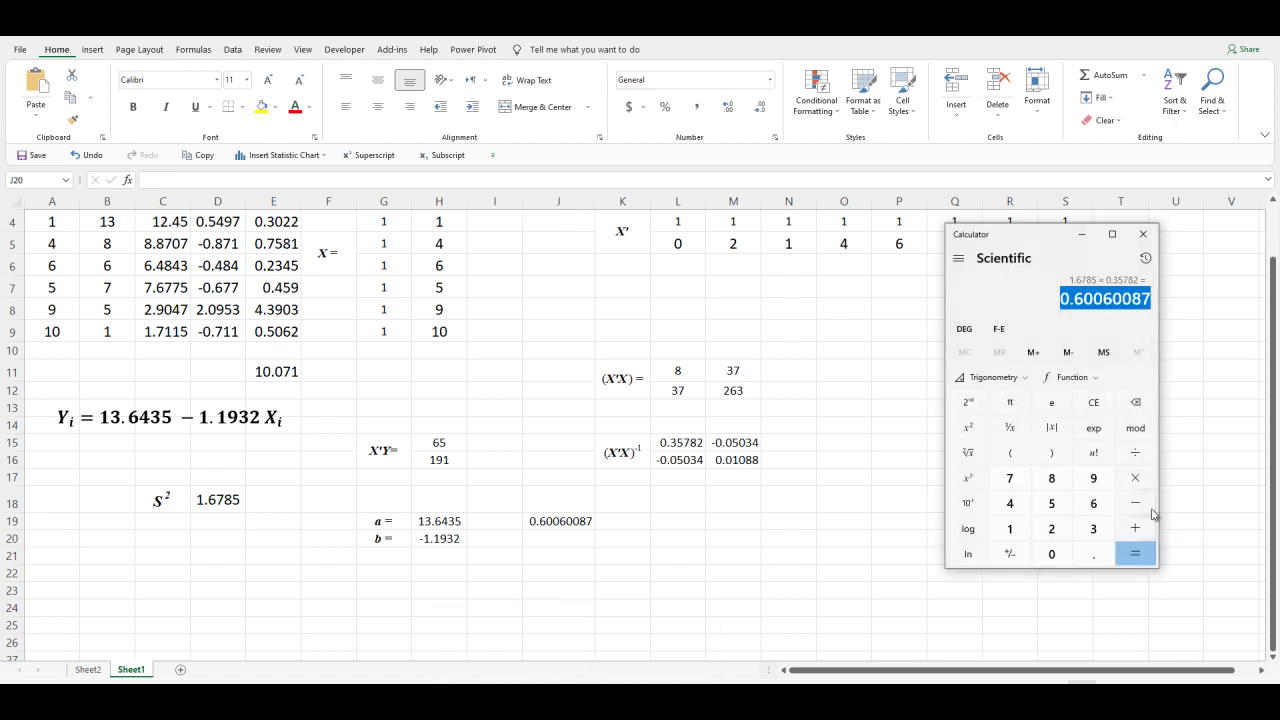
left_click(1099, 409)
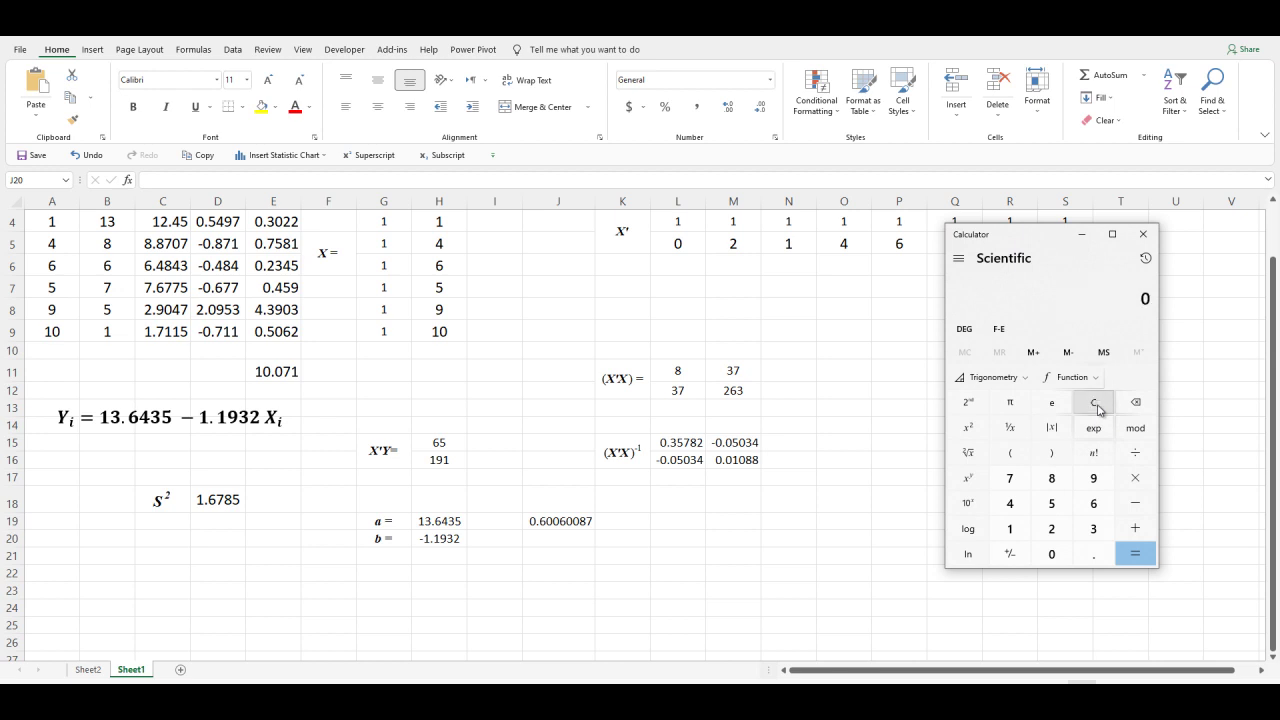
left_click(1012, 529)
left_click(1094, 556)
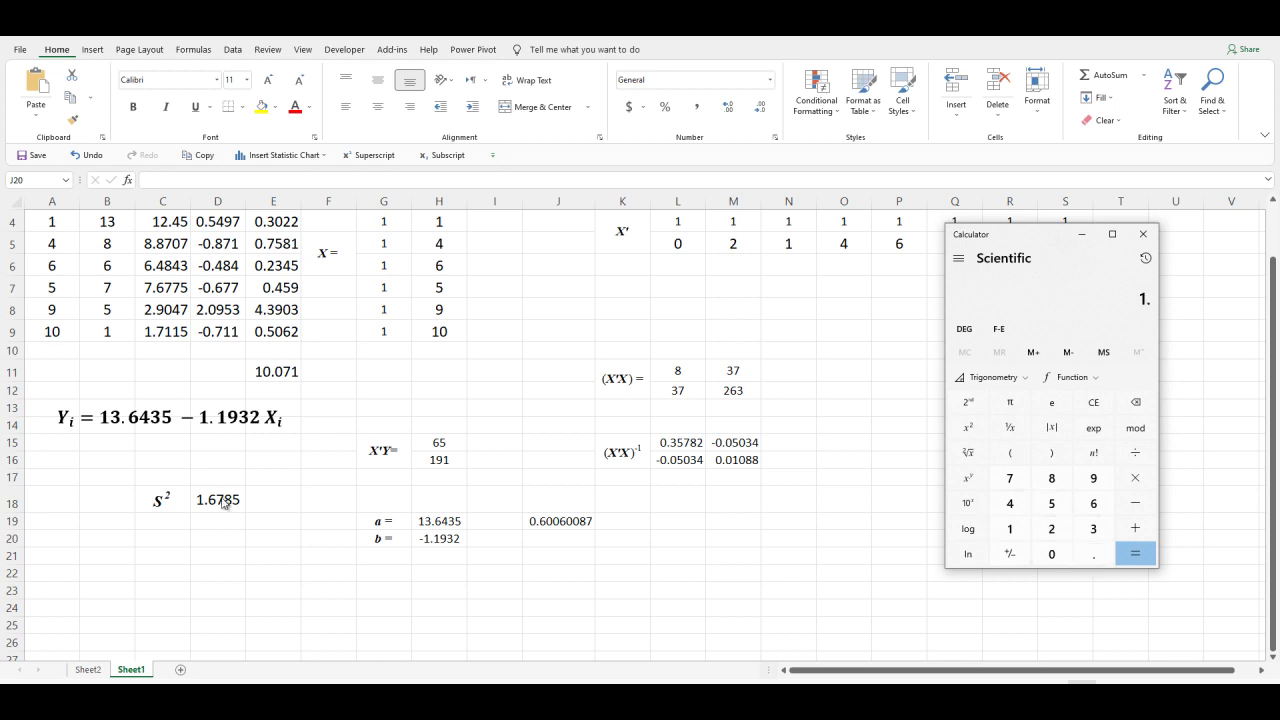
left_click(1093, 505)
left_click(1020, 483)
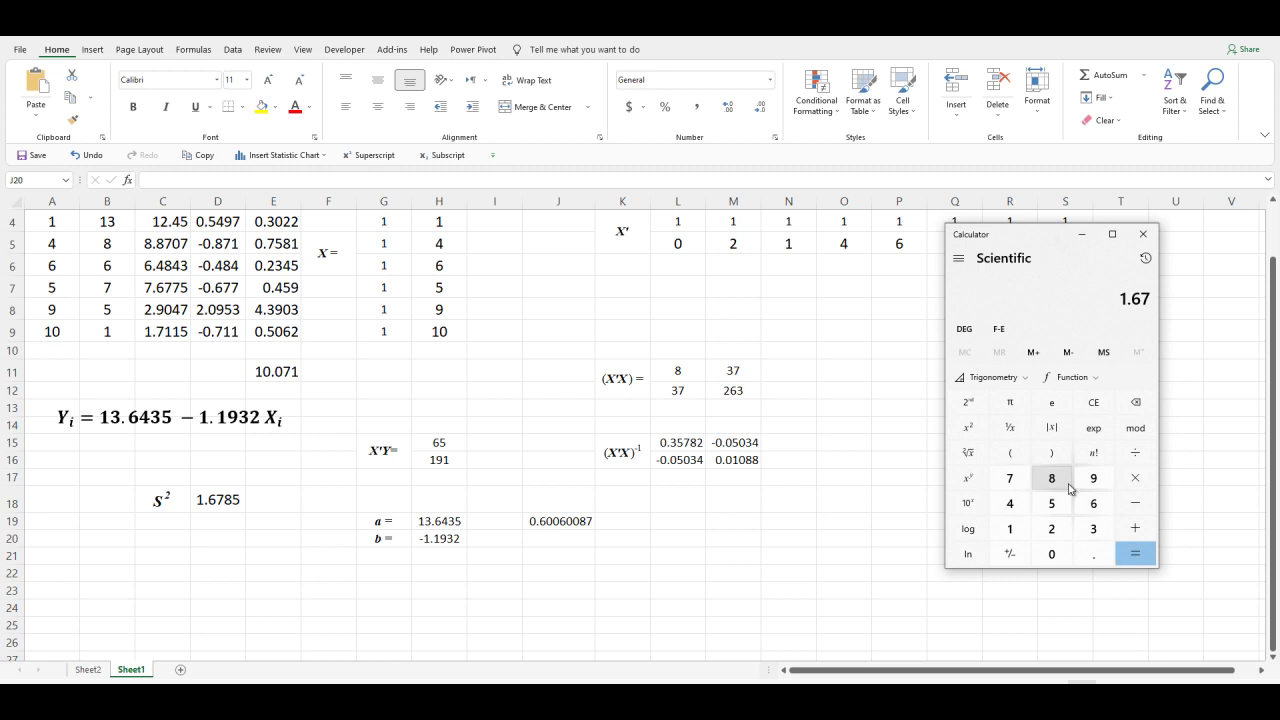
left_click(1051, 478)
left_click(1051, 504)
left_click(1135, 478)
left_click(1090, 558)
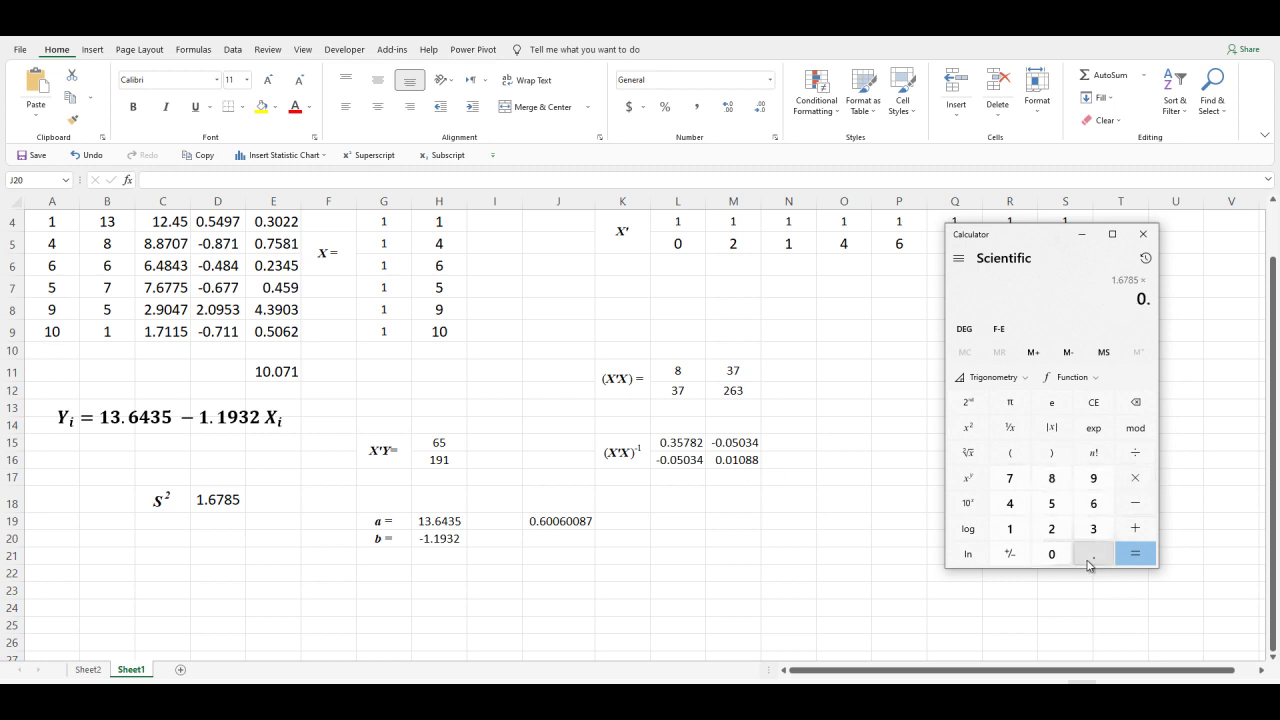
left_click(1058, 560)
left_click(1014, 532)
left_click(1052, 553)
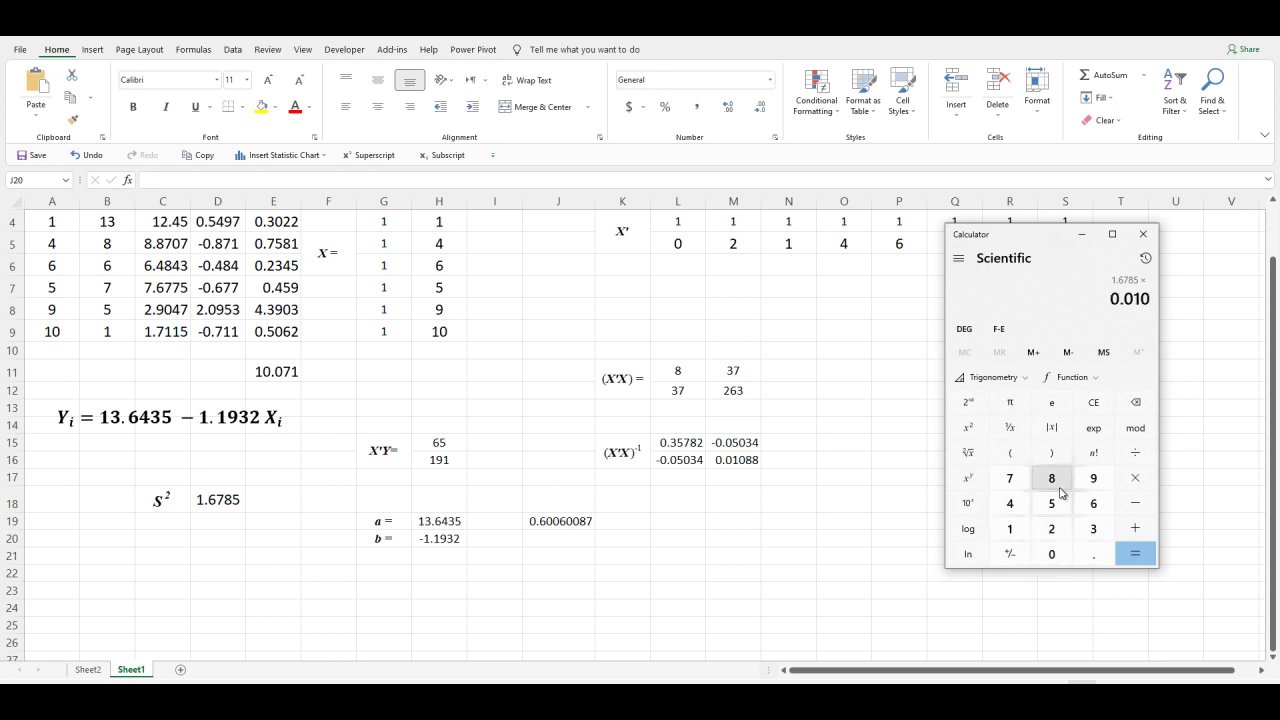
left_click(1062, 484)
left_click(1062, 484)
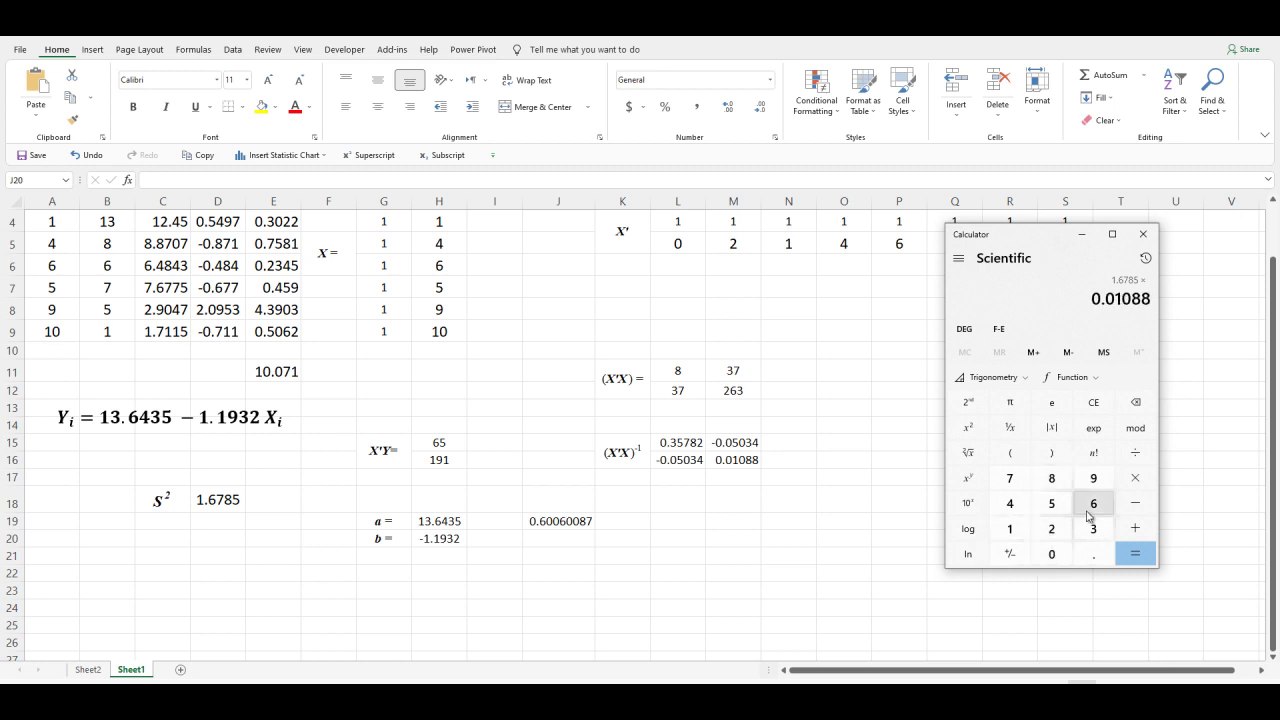
left_click(1136, 555)
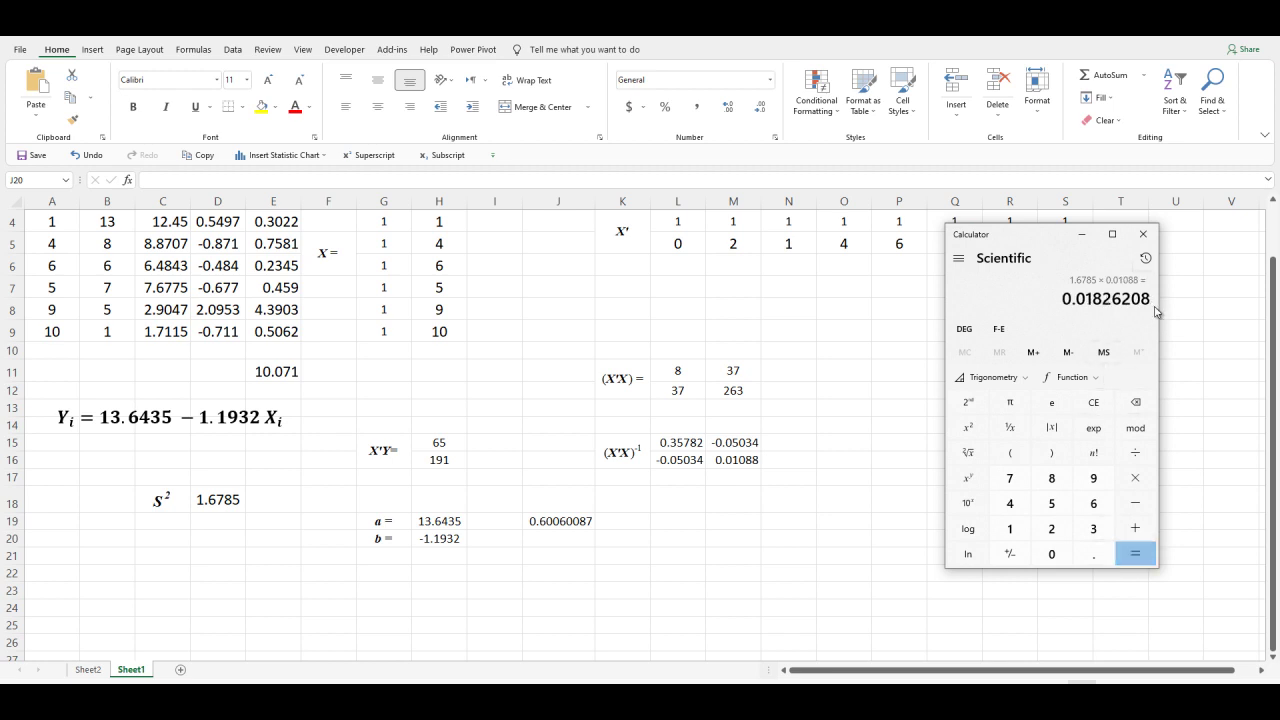
- Copy the product 0.01826208 from Calculator into cell J20 of the worksheet
left_click_drag(1152, 300, 1062, 300)
key("ctrl+c")
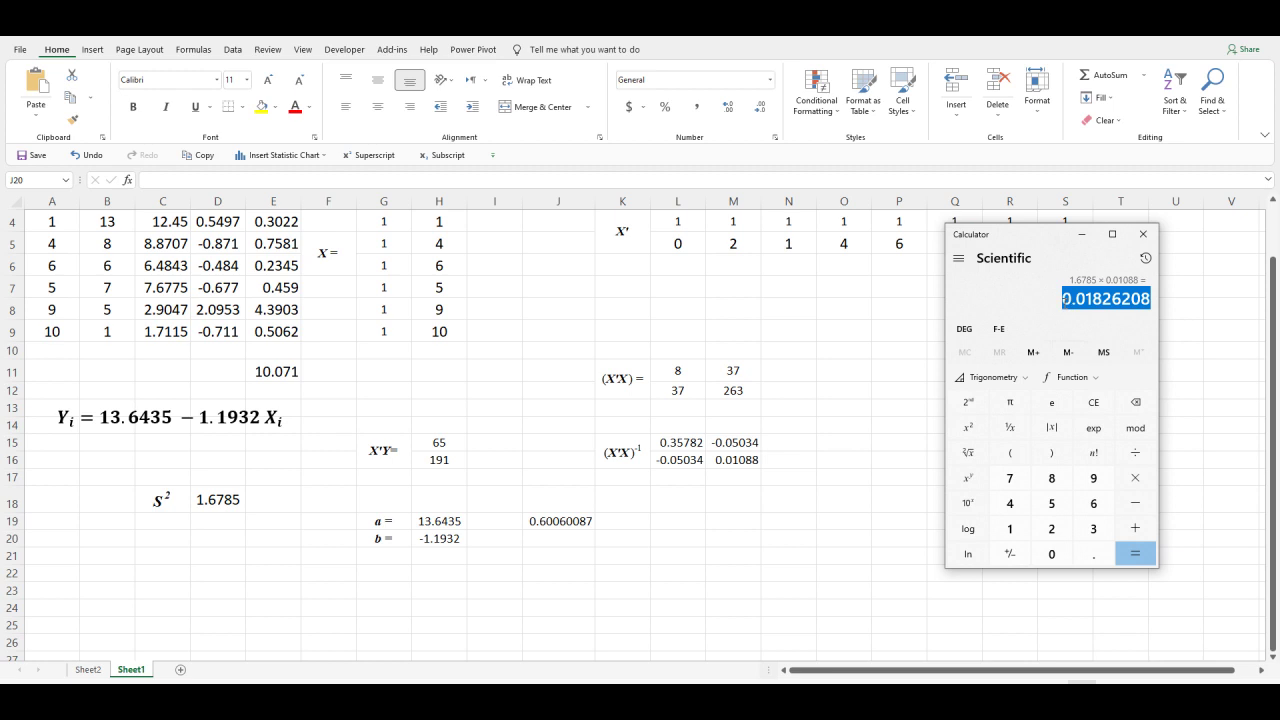
left_click(574, 541)
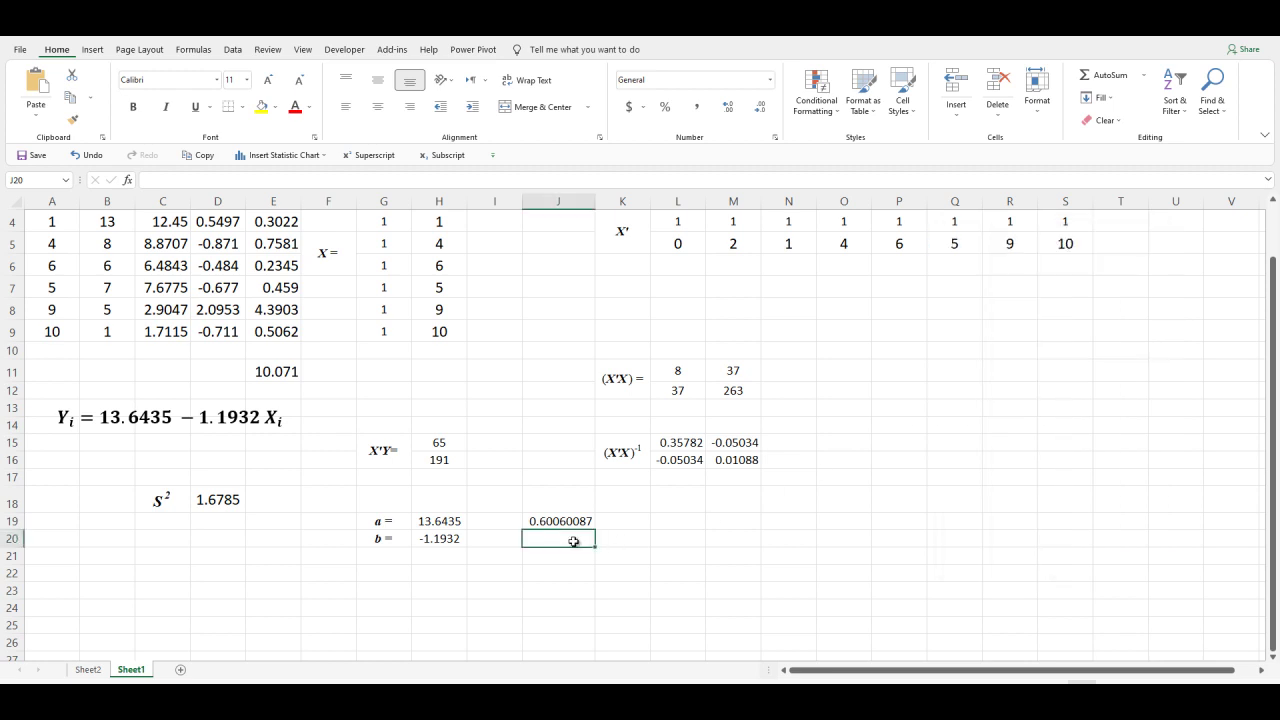
key("ctrl+v")
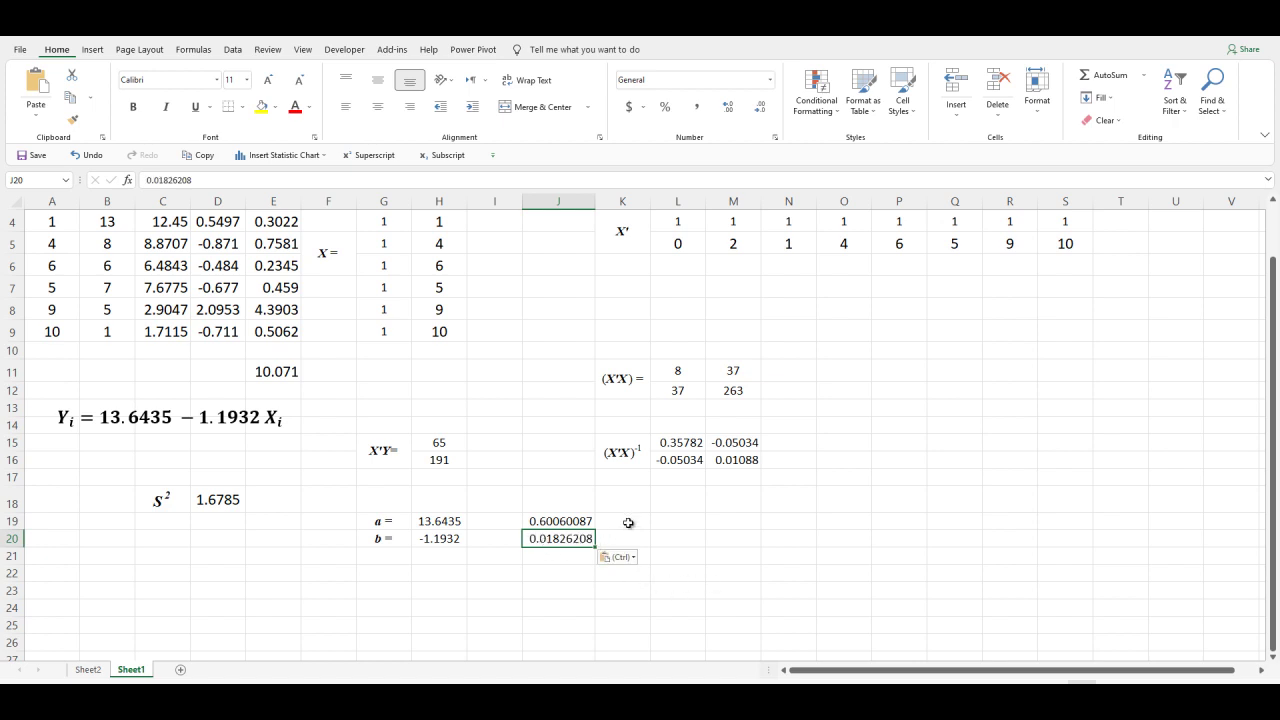
left_click(677, 523)
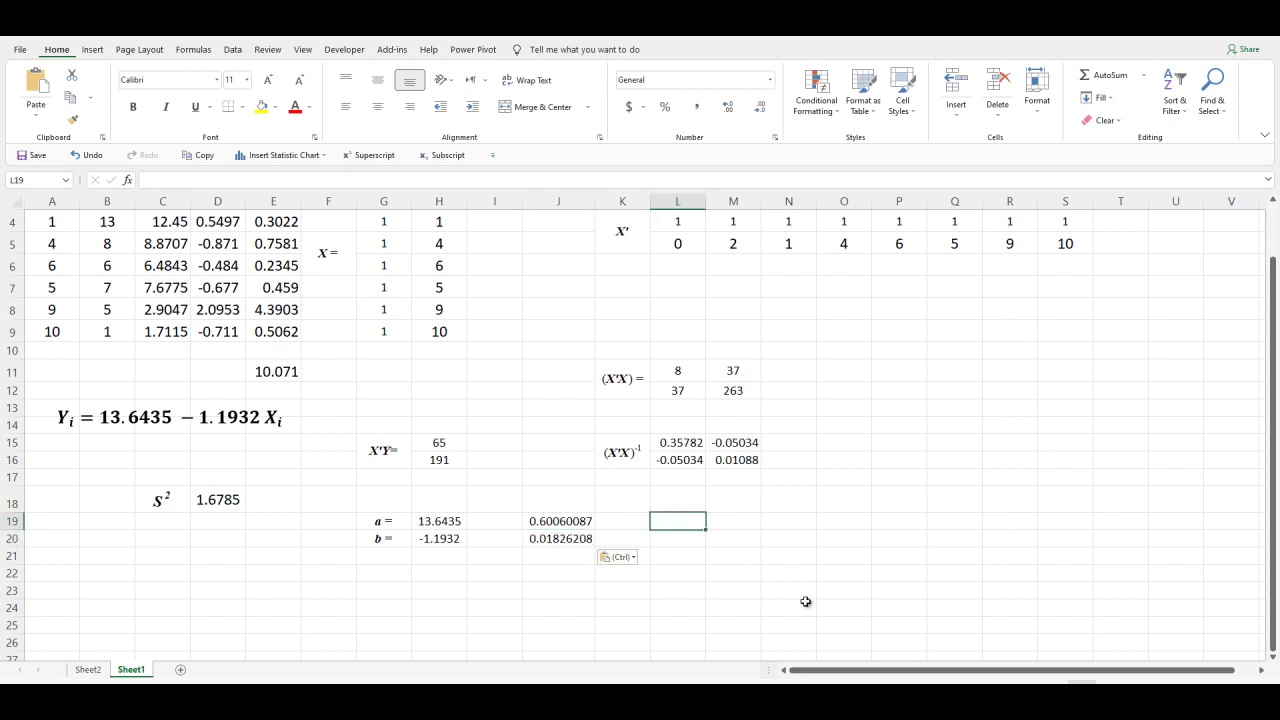
type("=")
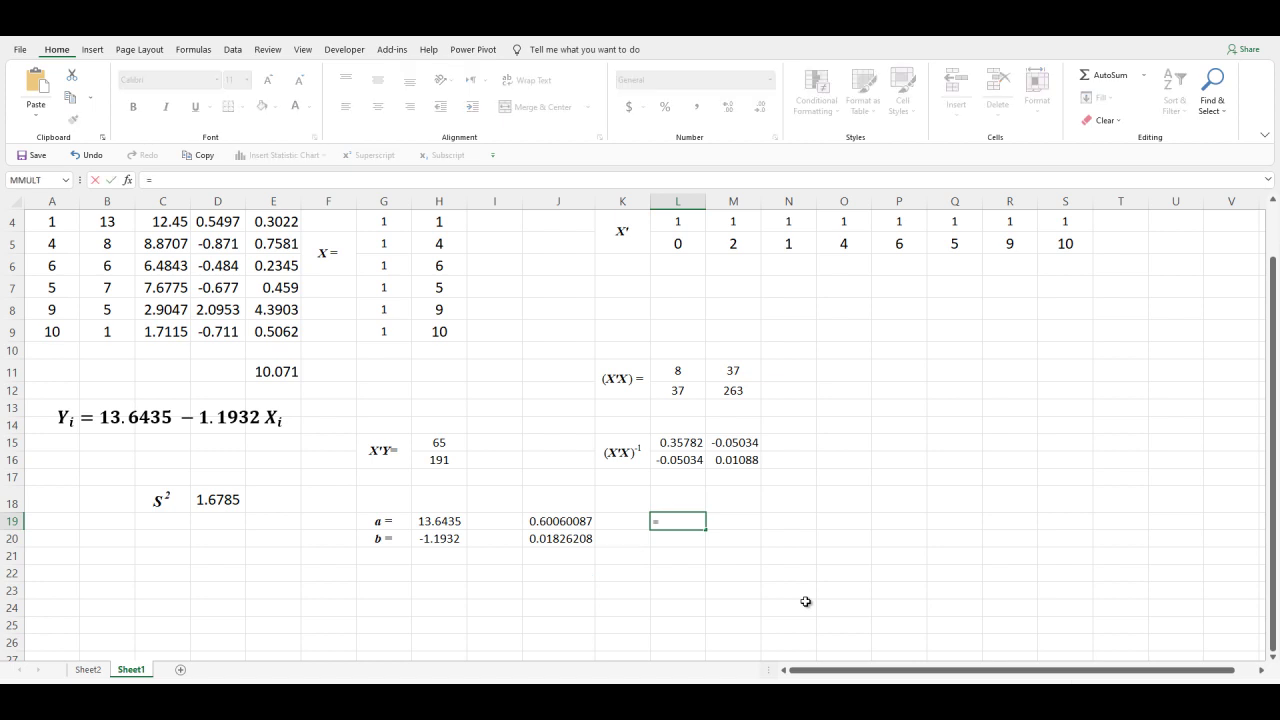
type("sqrt")
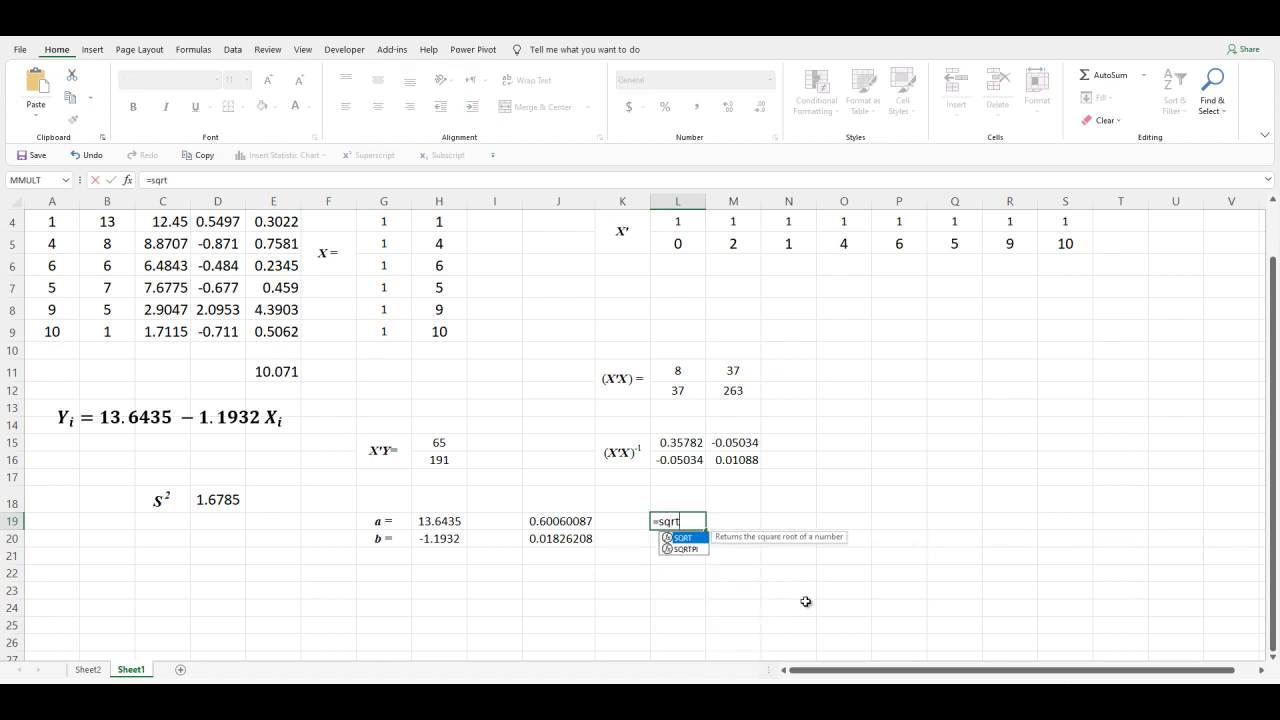
left_click(567, 522)
- Calculate the standard error of a in cell L19 as the square root of J19 with =SQRT(J19)
left_click(695, 521)
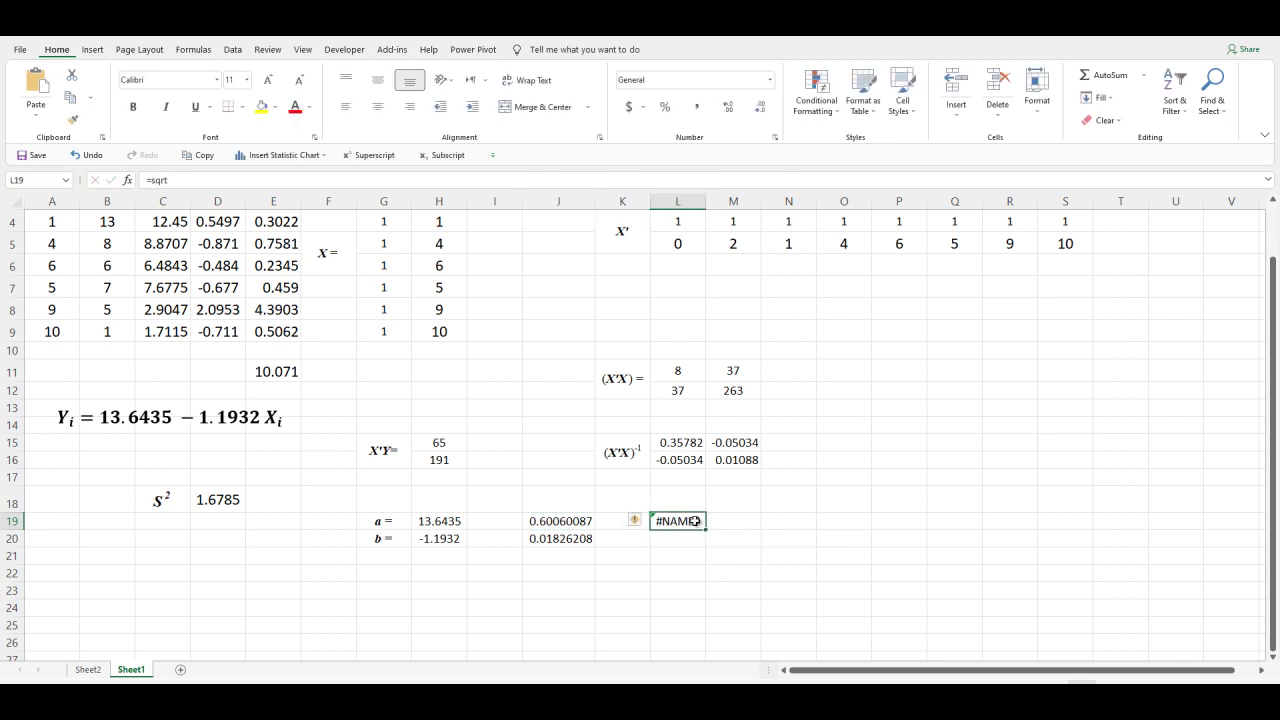
type("=s")
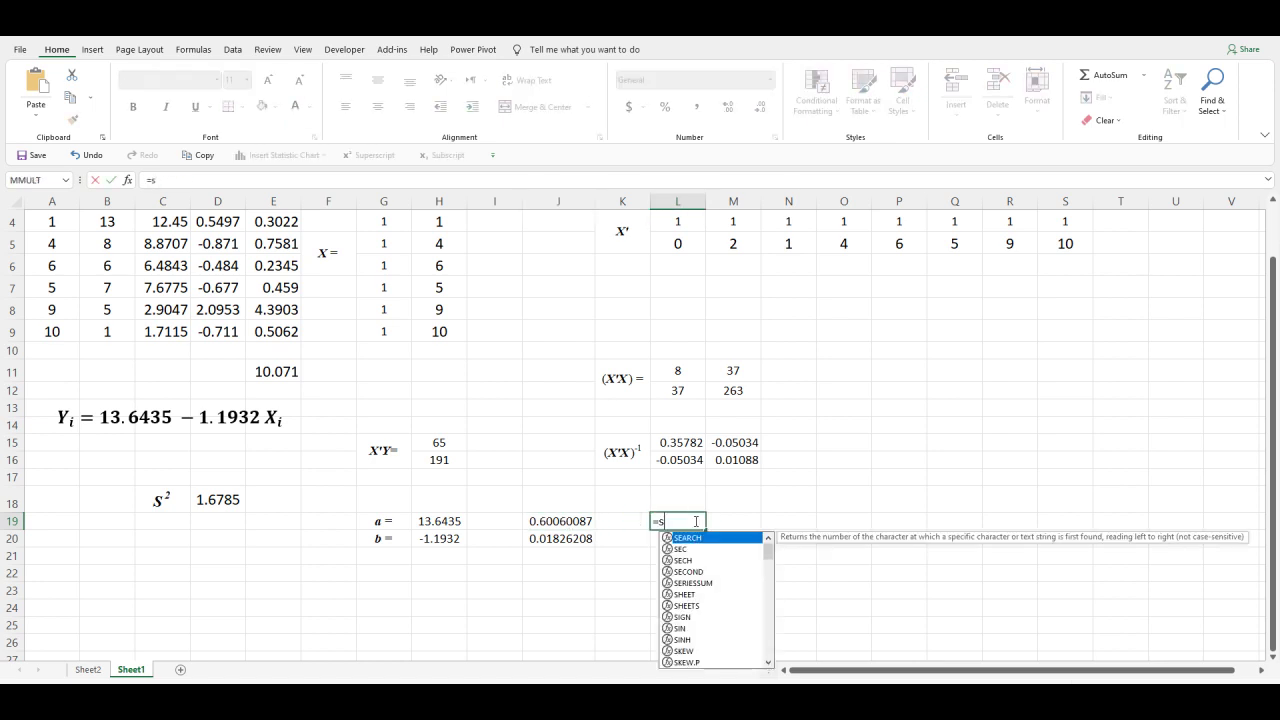
type("qrt")
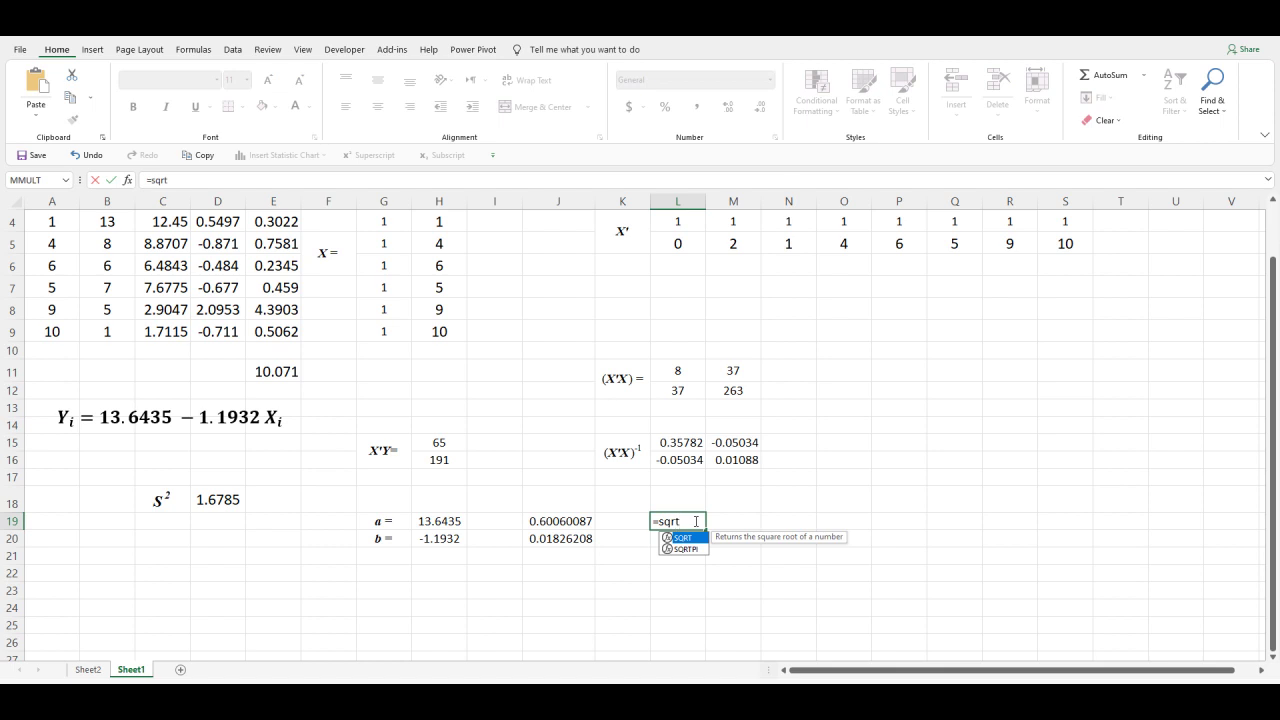
type("(")
left_click(570, 521)
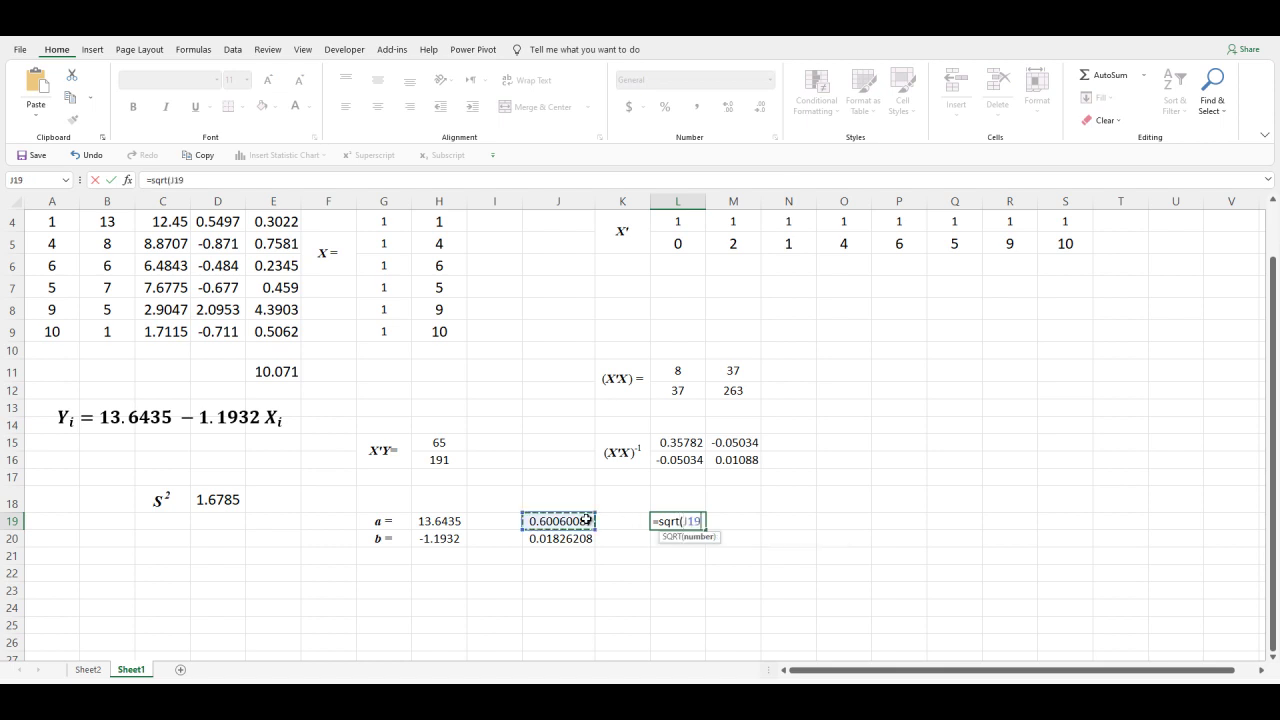
key("Return")
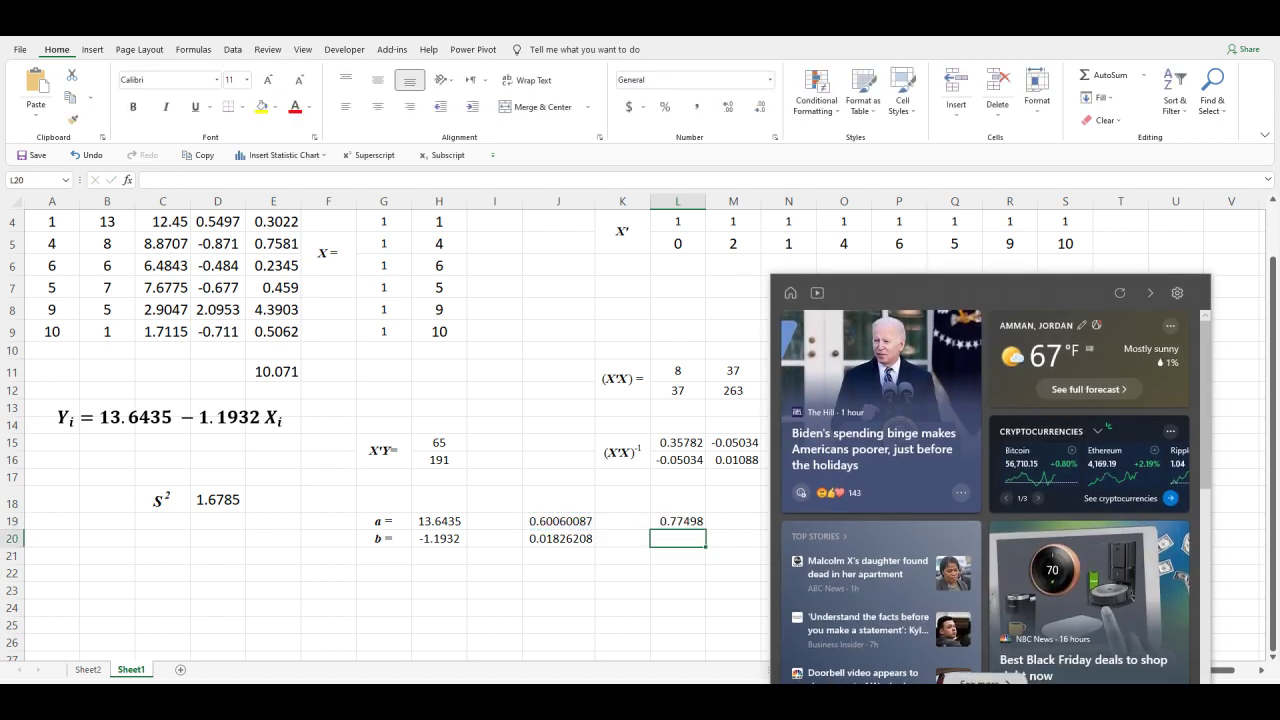
left_click(630, 607)
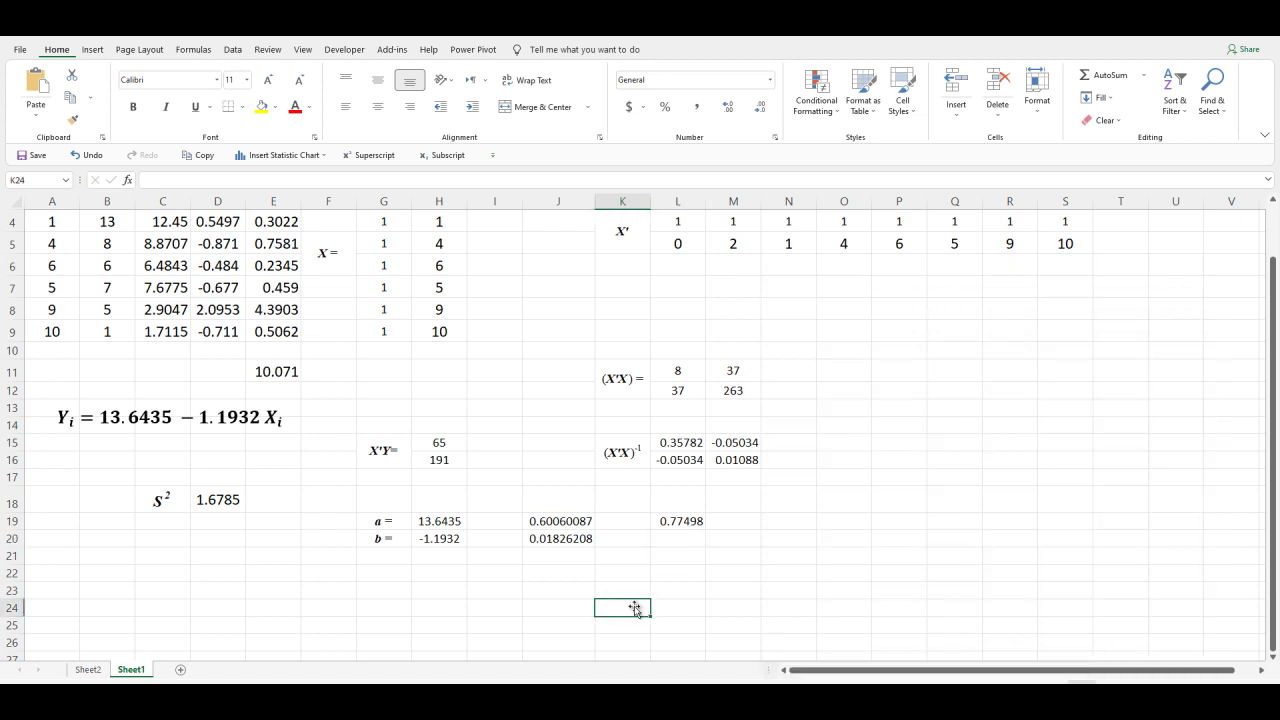
- Label cell K19 as SE[a] and centre the text horizontally and vertically
left_click(633, 521)
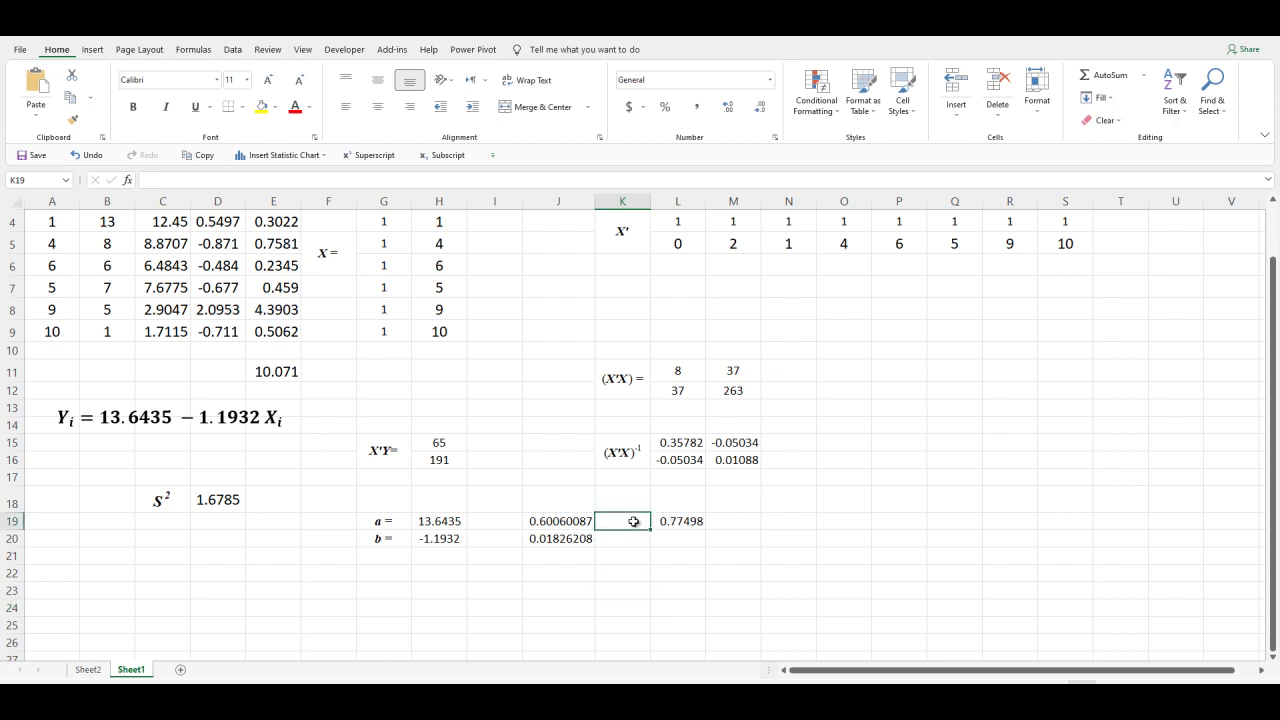
type("SE[a")
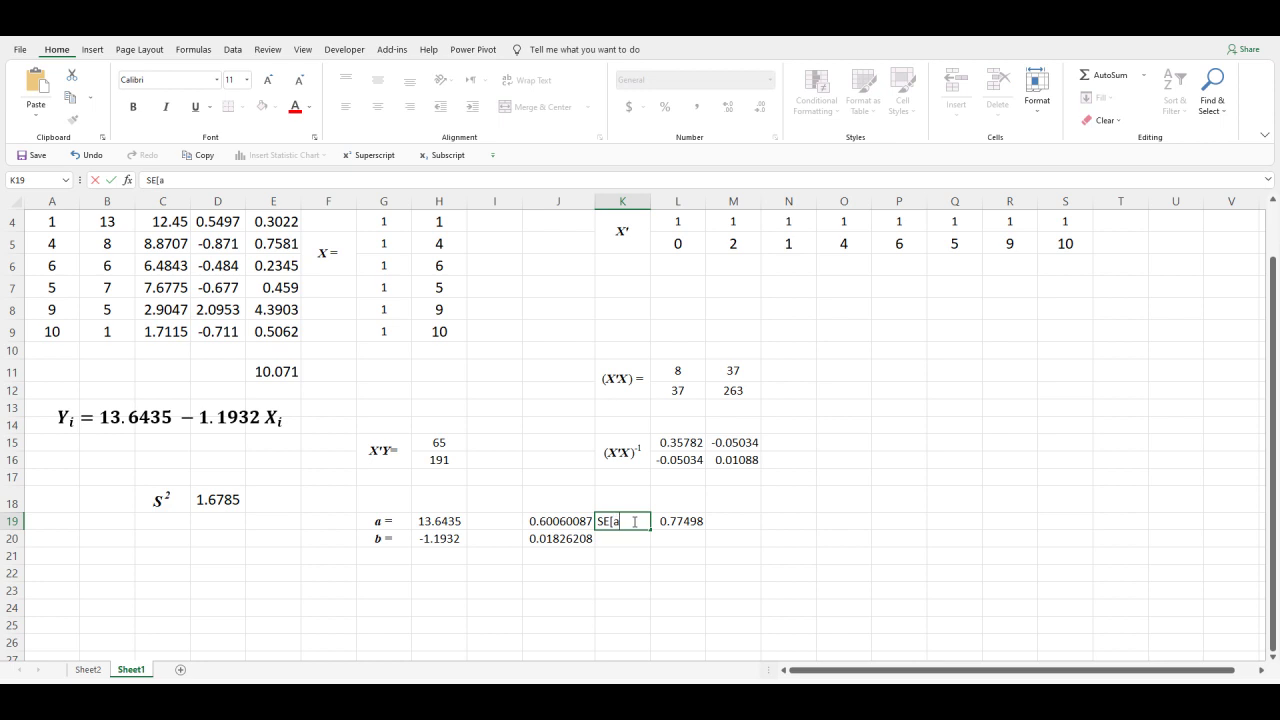
key("ctrl+Return")
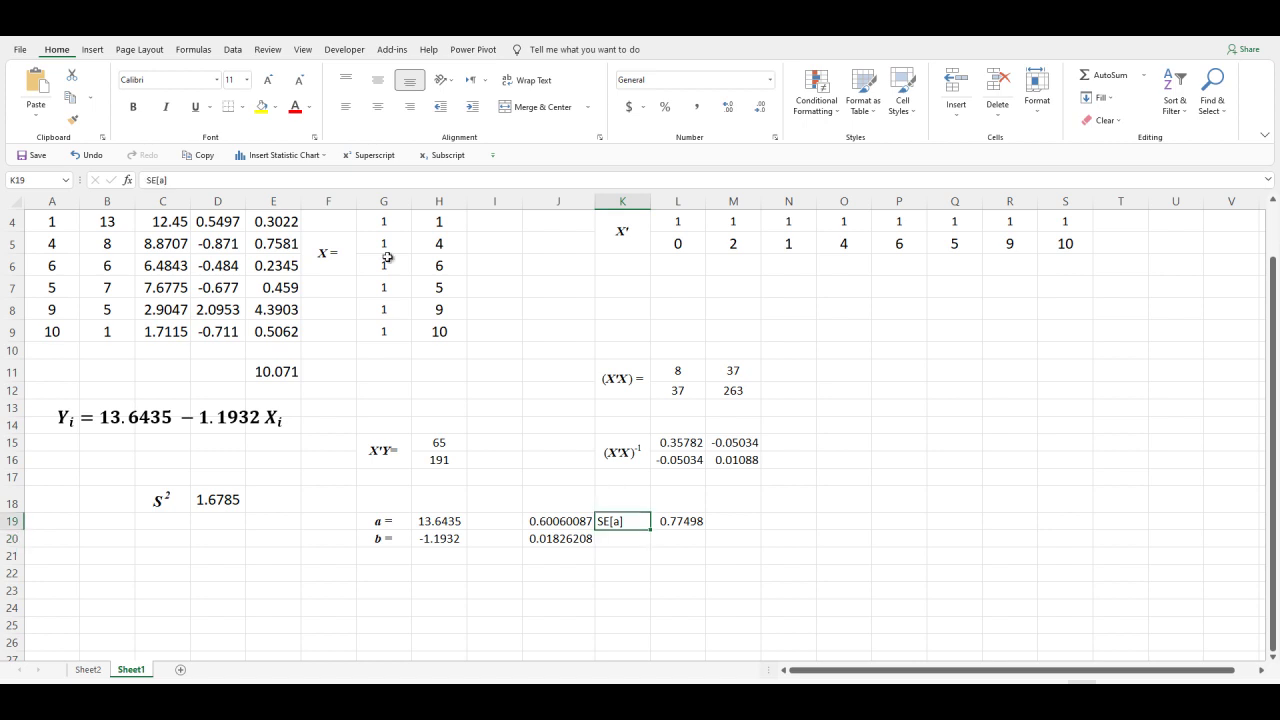
left_click(378, 106)
left_click(378, 80)
- Label cell K20 as SE[b] and centre the text horizontally and vertically
key("Down")
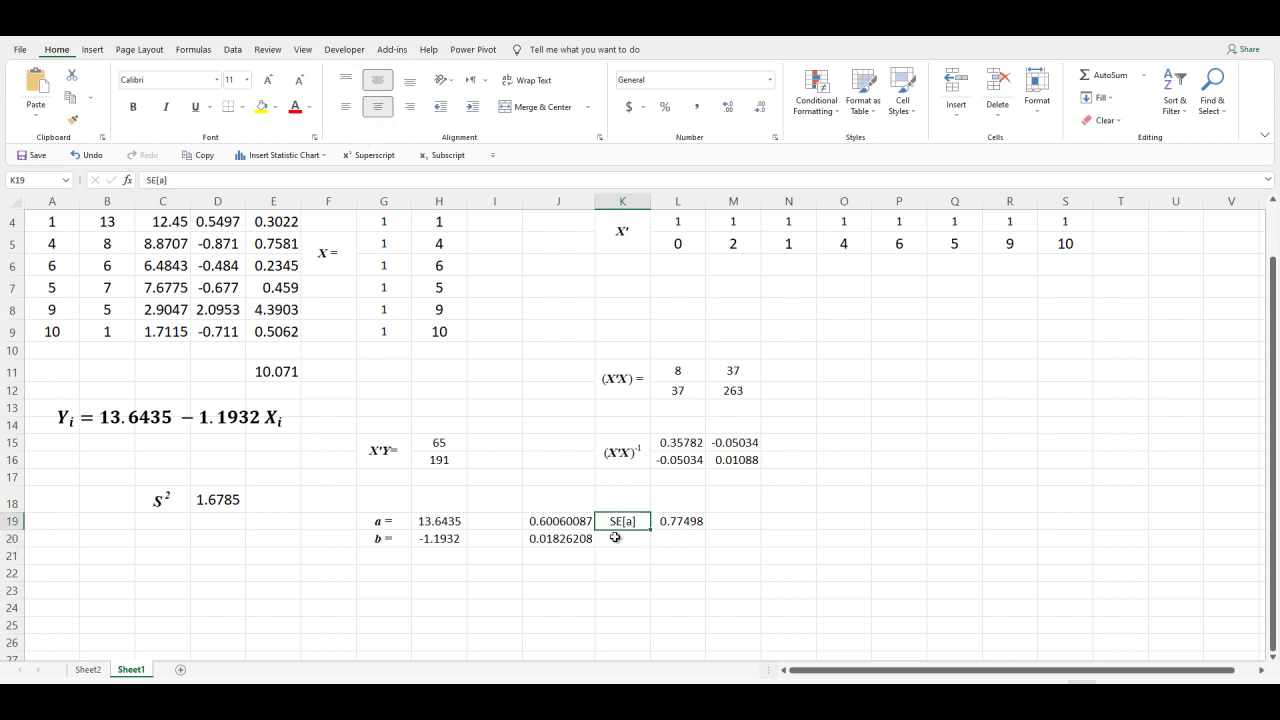
type("SE")
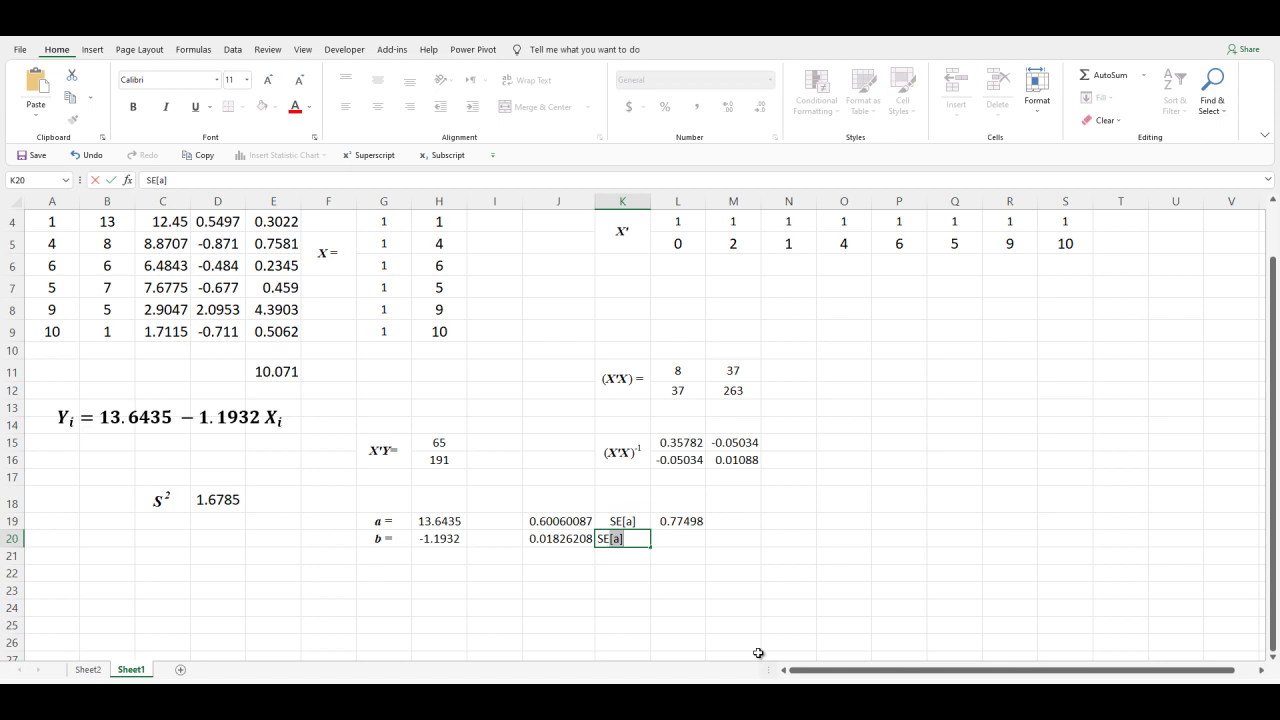
type("[b]")
key("Return")
left_click(615, 543)
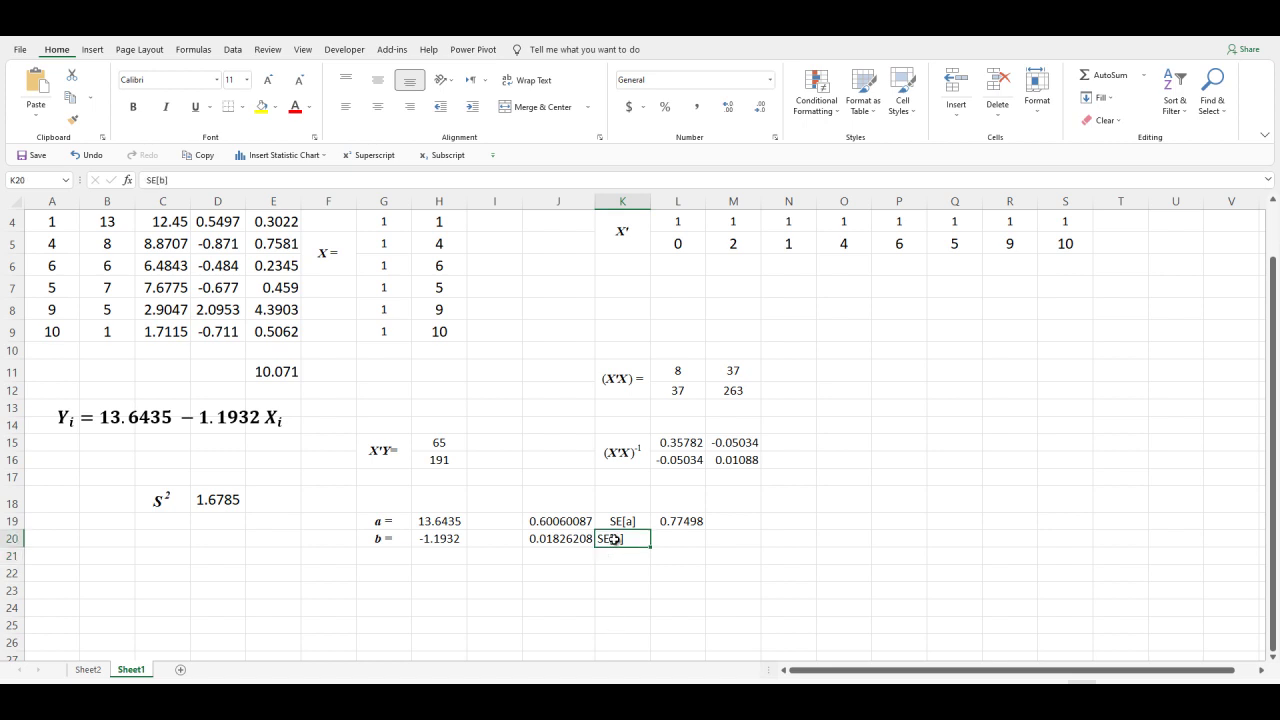
left_click(378, 106)
left_click(378, 79)
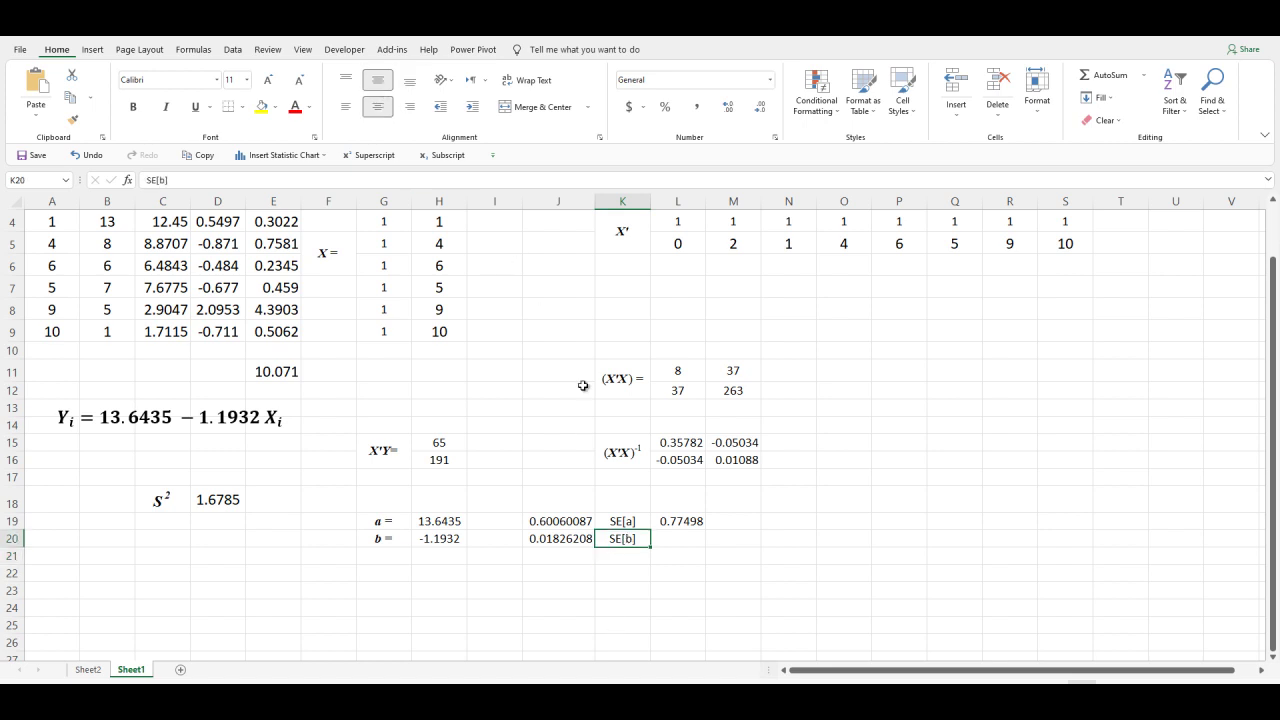
- Calculate the standard error of b in cell L20 with =SQRT(J20) and check both standard error formulas
left_click(686, 542)
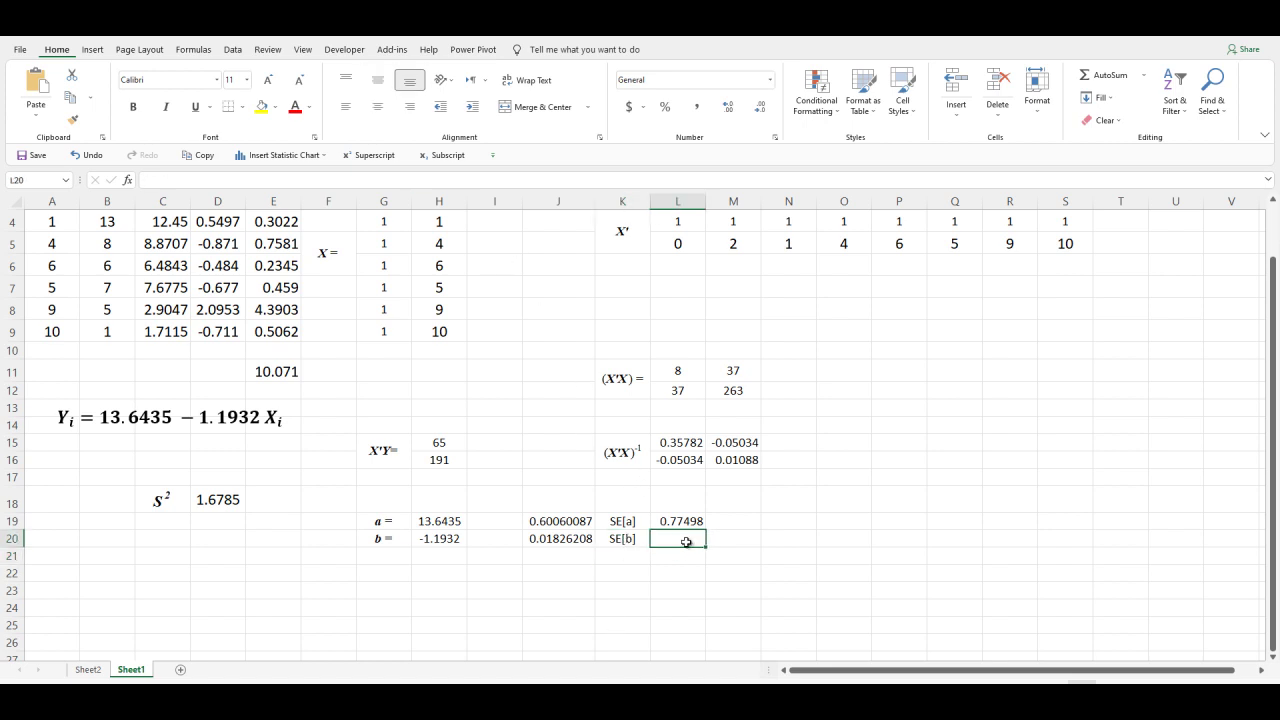
type("=")
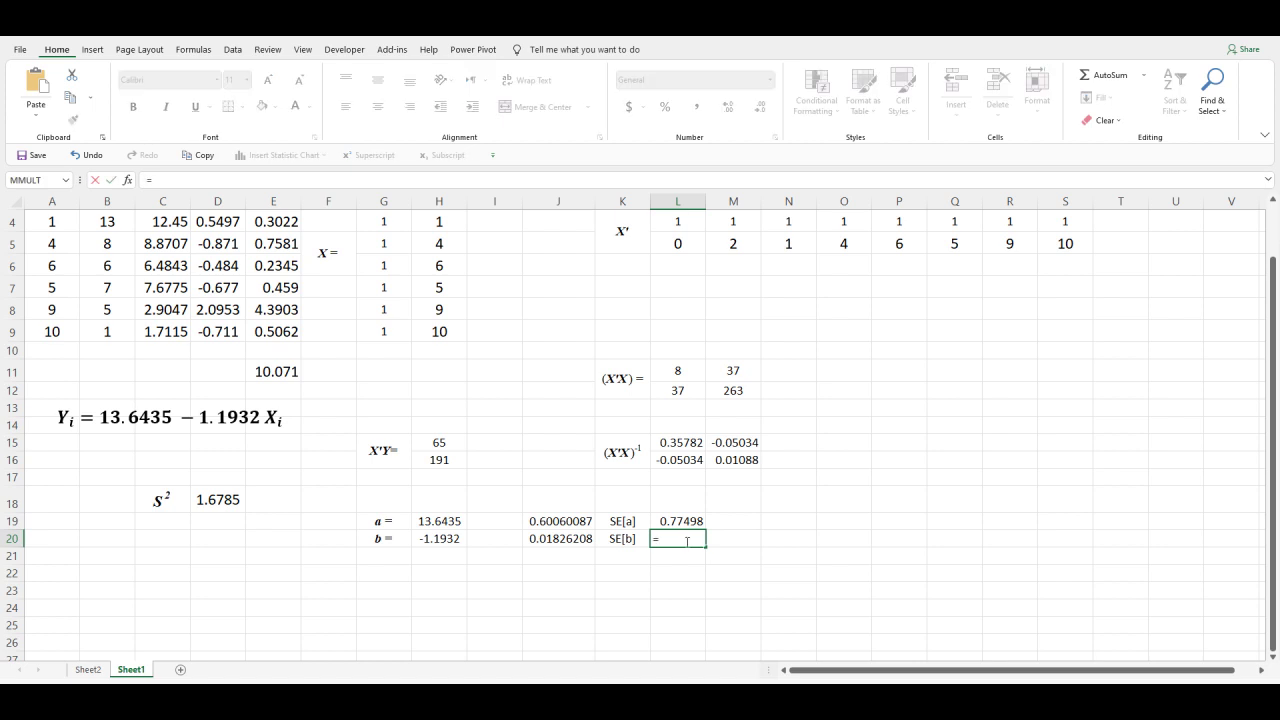
type("sqrt(")
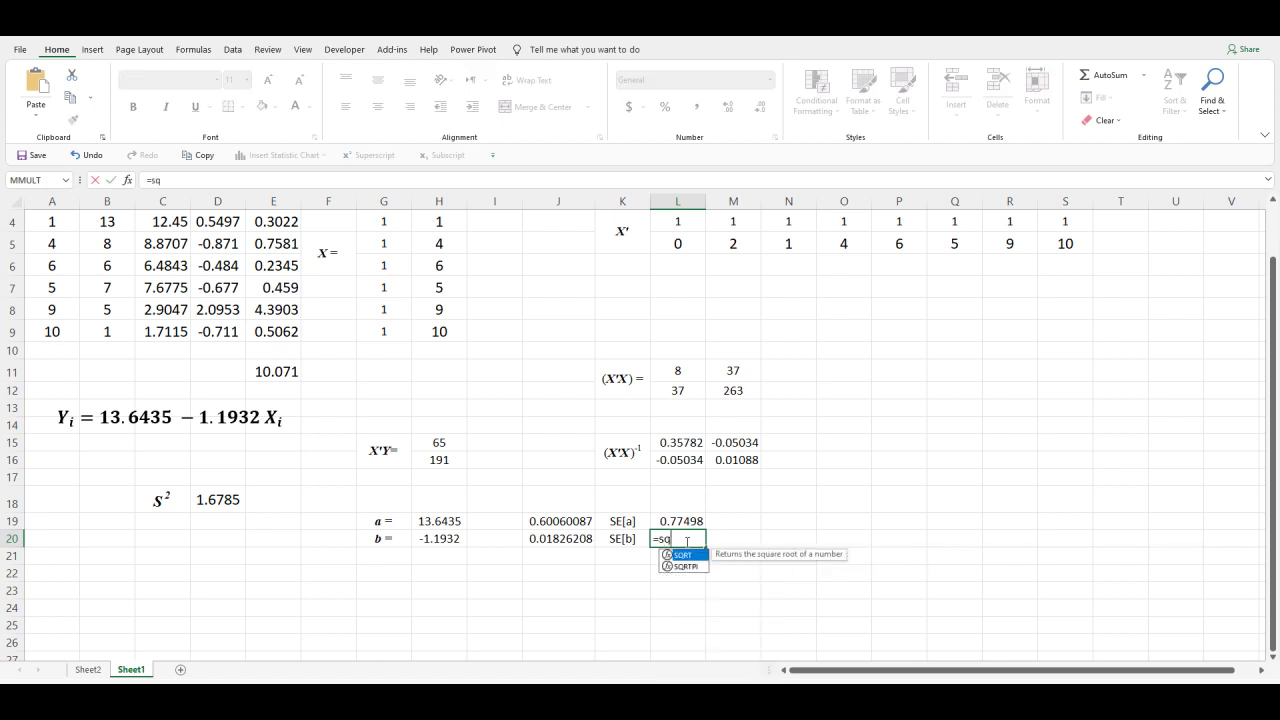
left_click(581, 537)
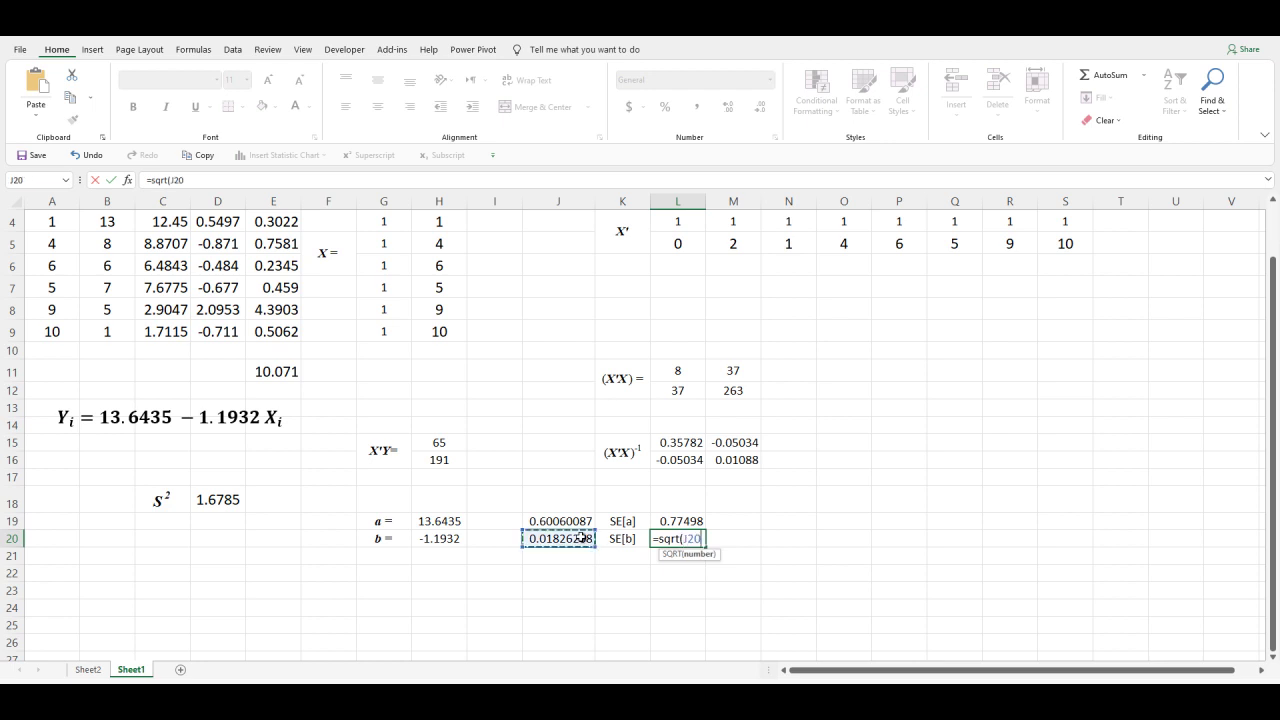
type(")")
key("Return")
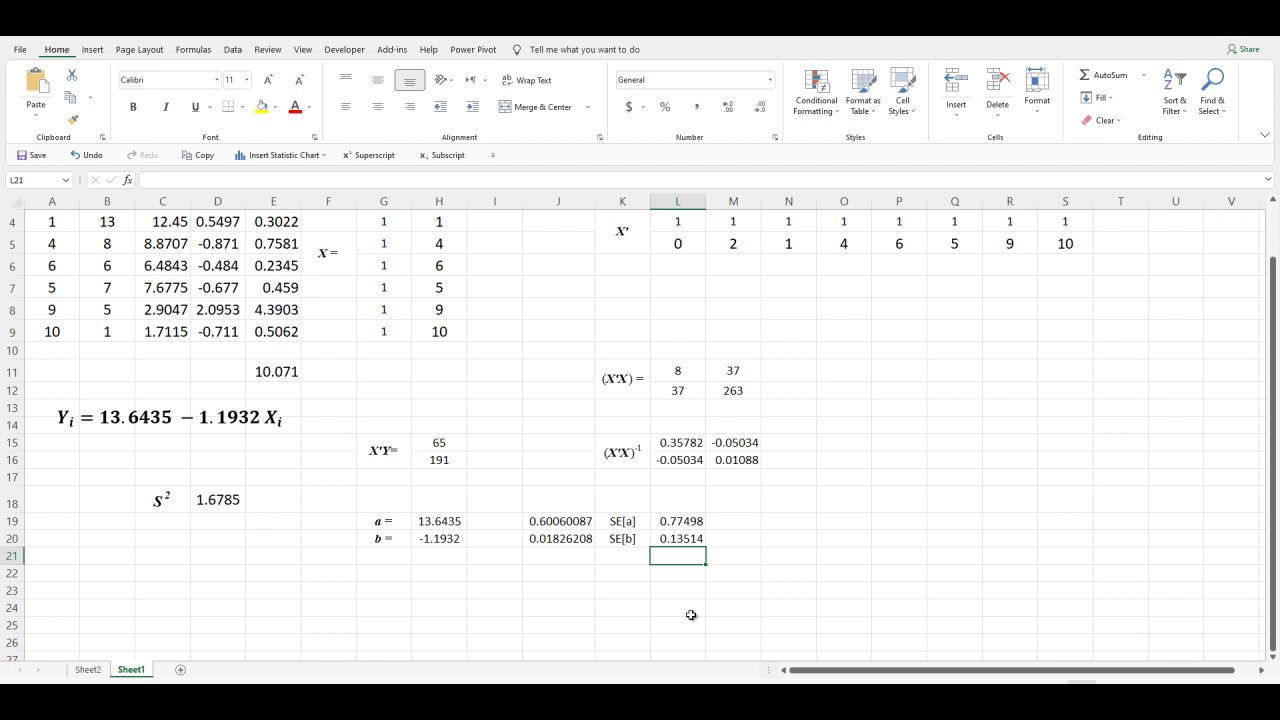
left_click(682, 520)
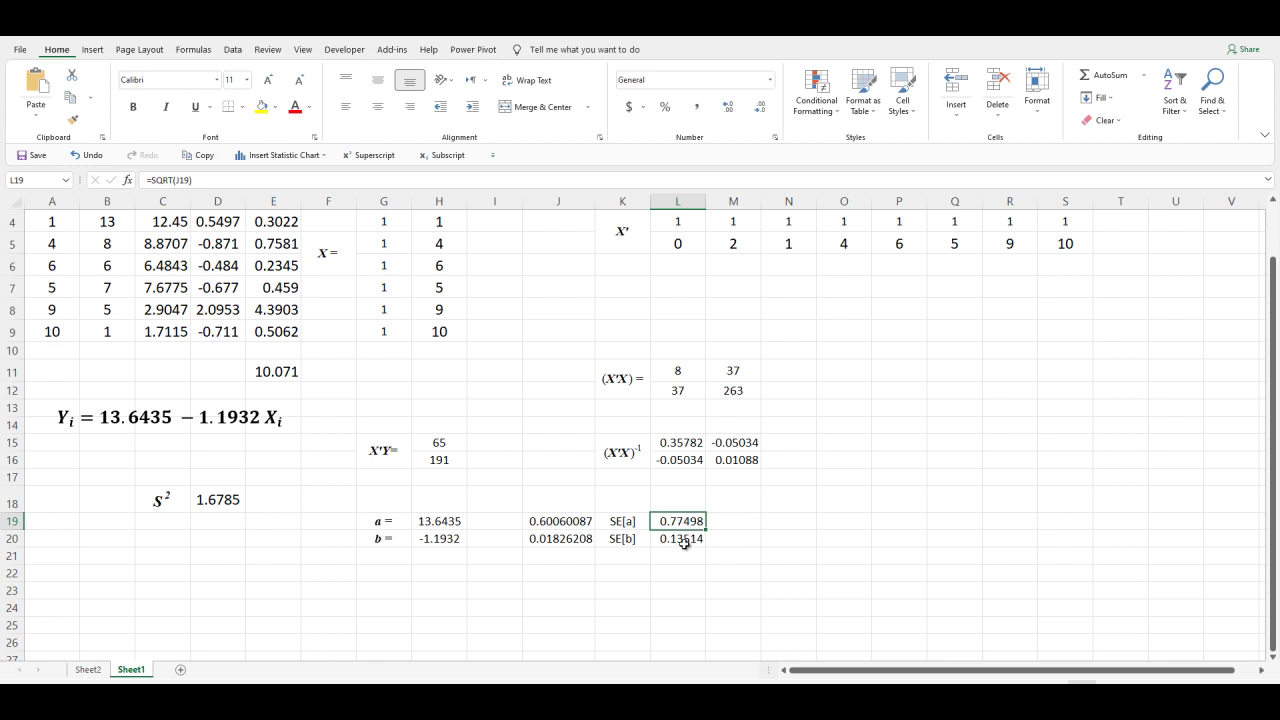
left_click(683, 538)
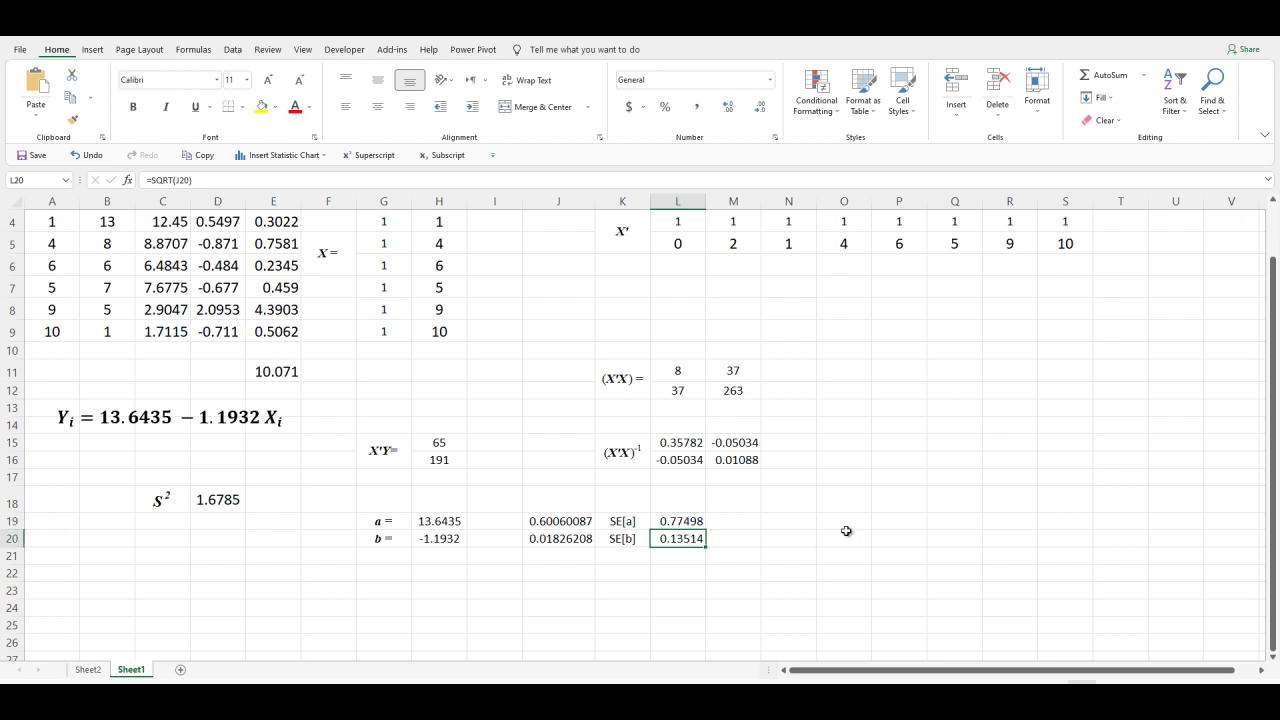
- Label cell P10 as ta with the a in subscript, and centre the text horizontally and vertically
scroll(859, 488, "up", 1)
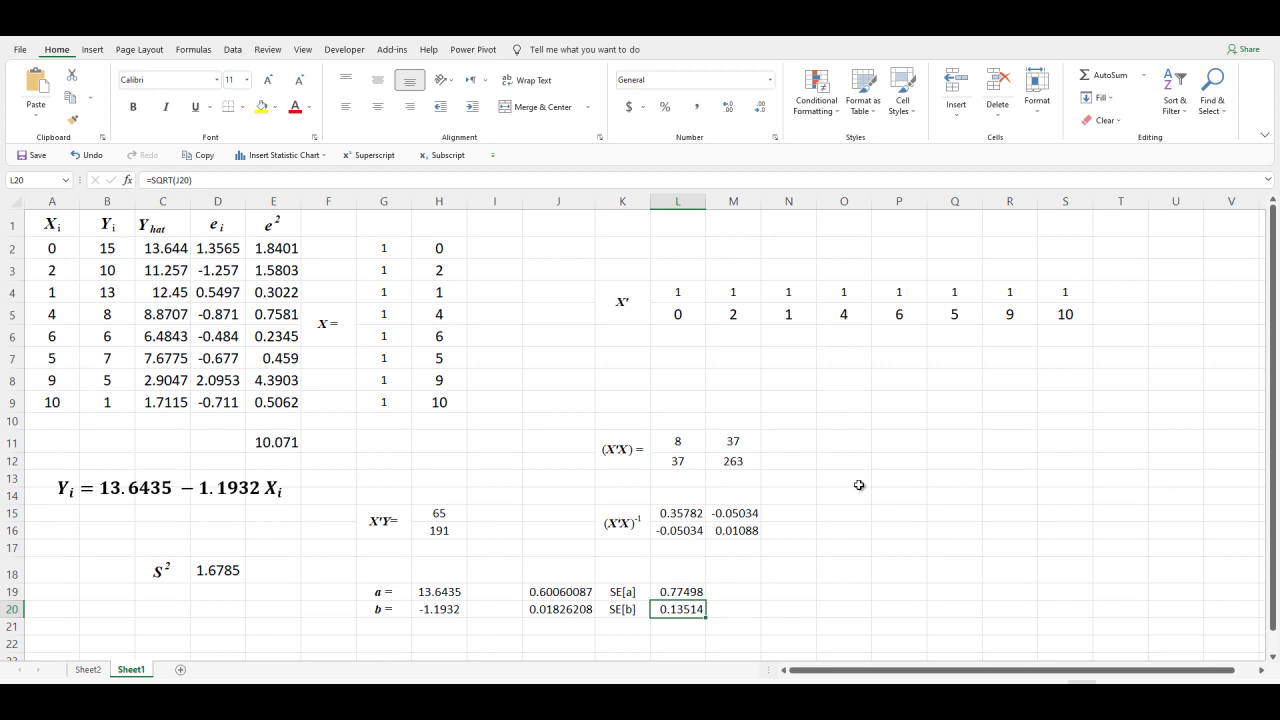
scroll(859, 488, "down", 1)
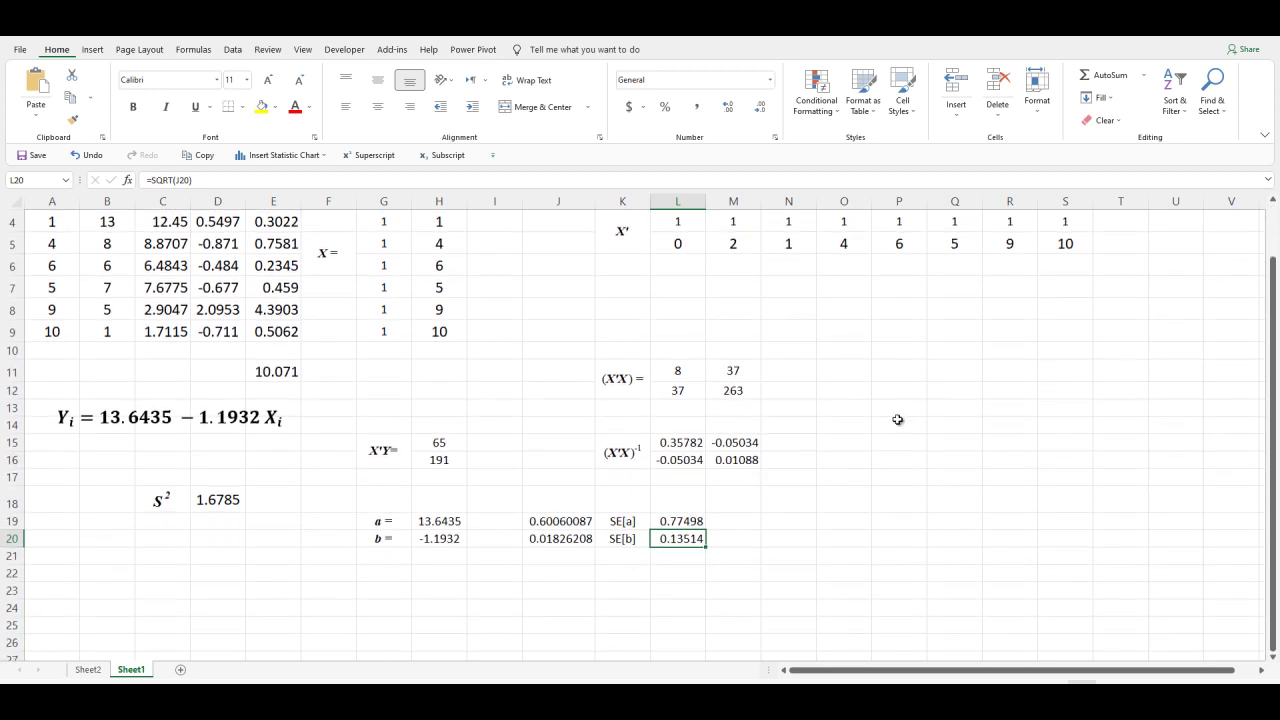
left_click(904, 352)
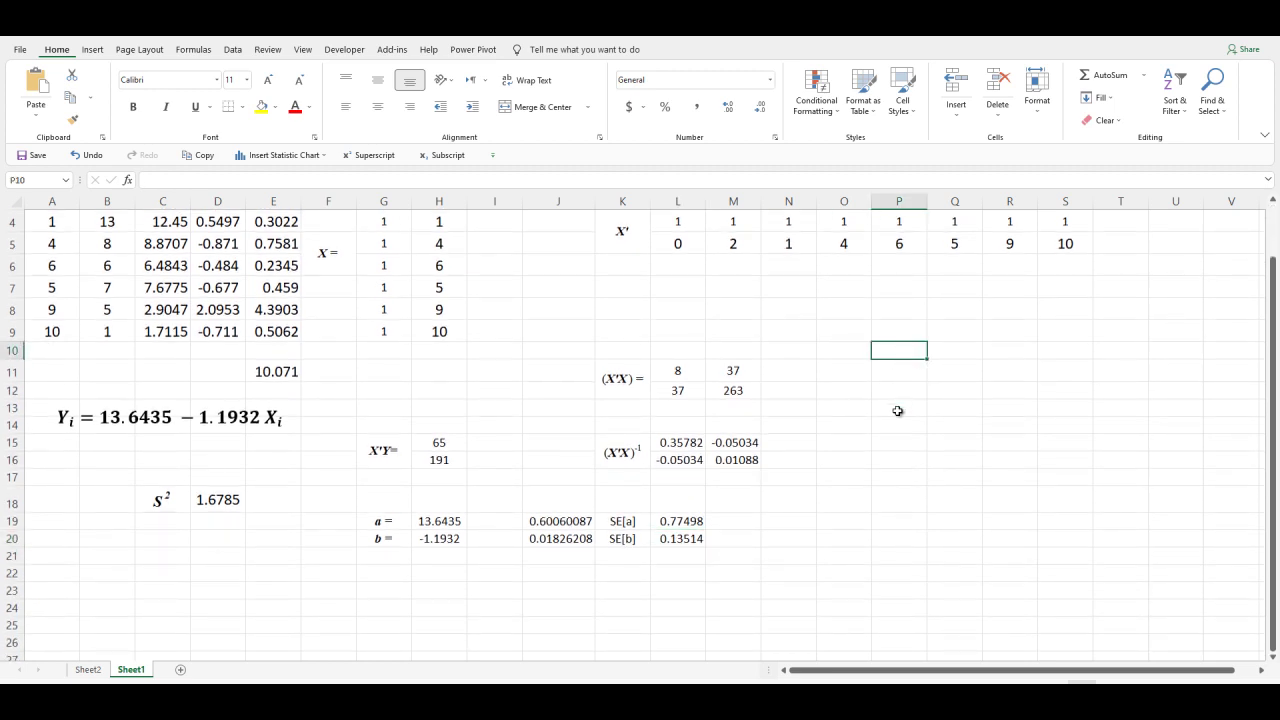
type("ta")
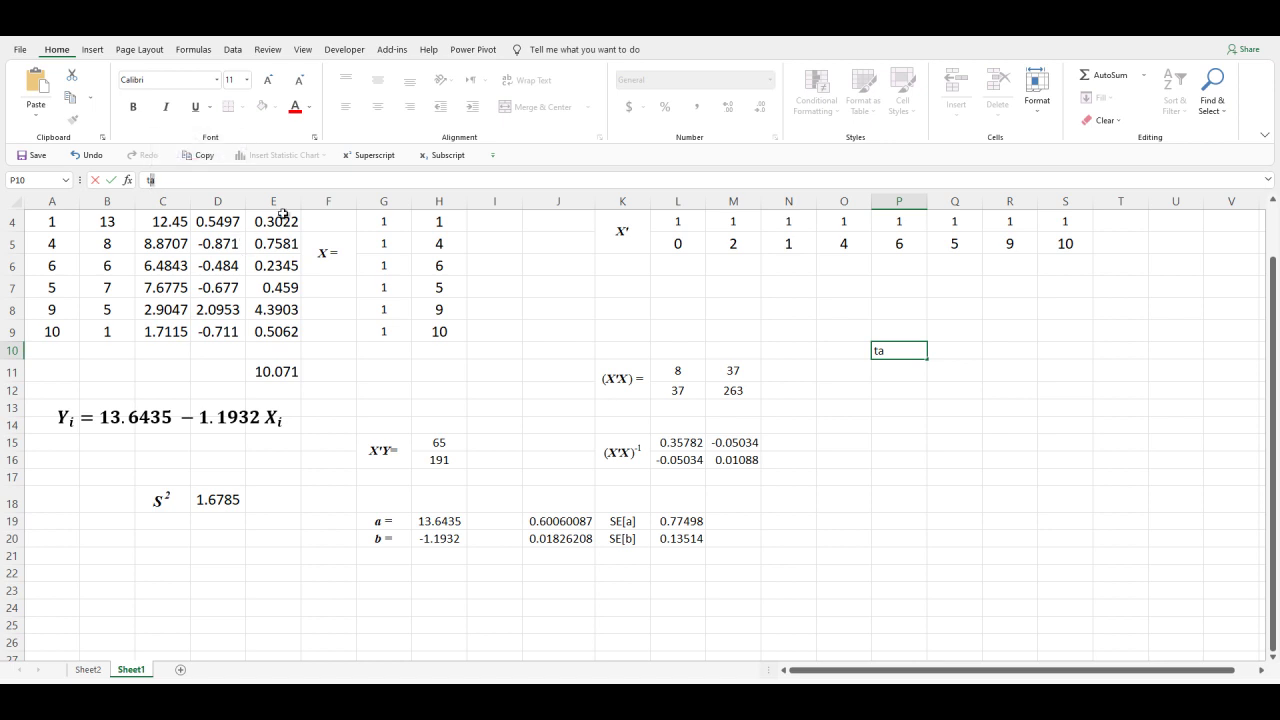
left_click(315, 140)
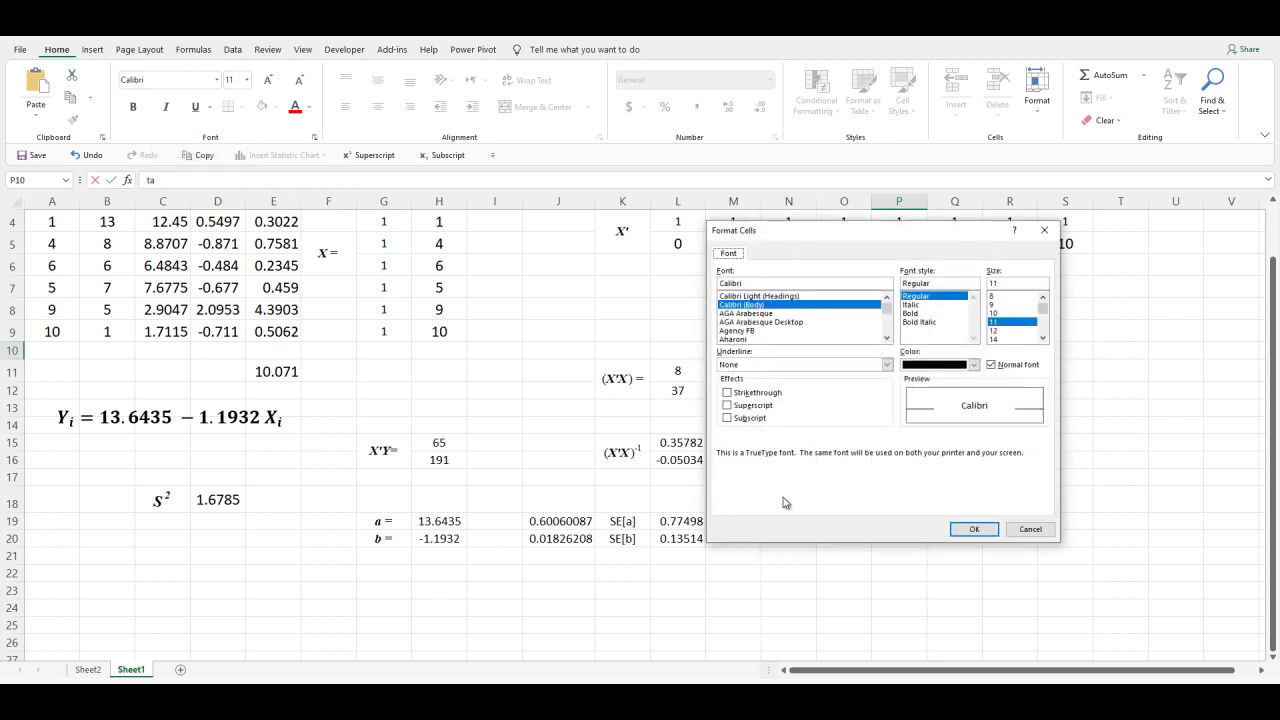
left_click(728, 420)
left_click(973, 529)
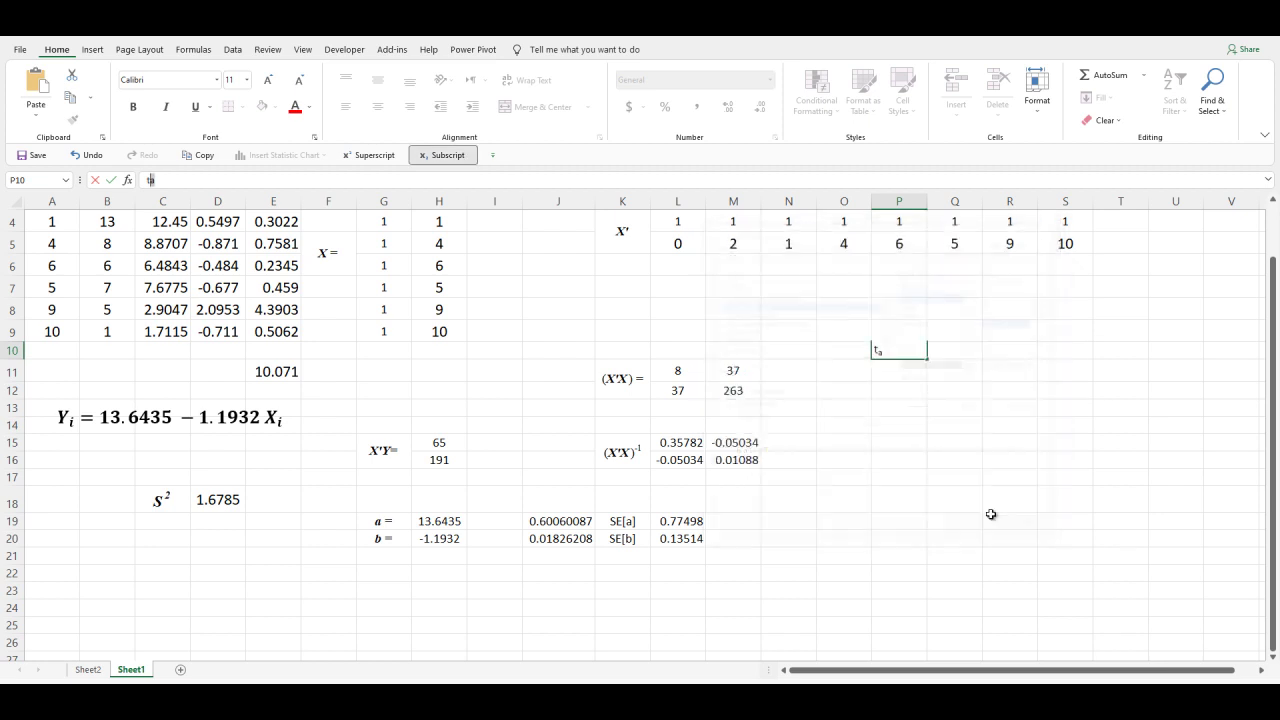
left_click(952, 355)
left_click(877, 354)
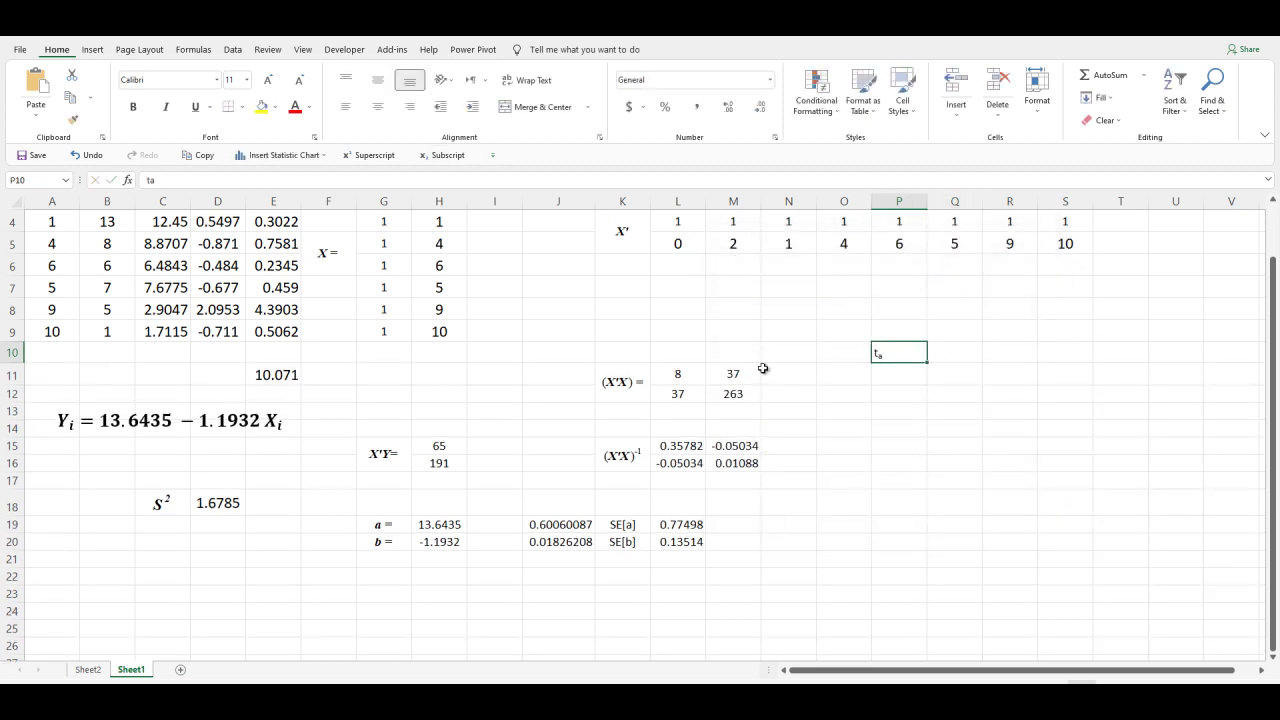
left_click(377, 106)
left_click(377, 79)
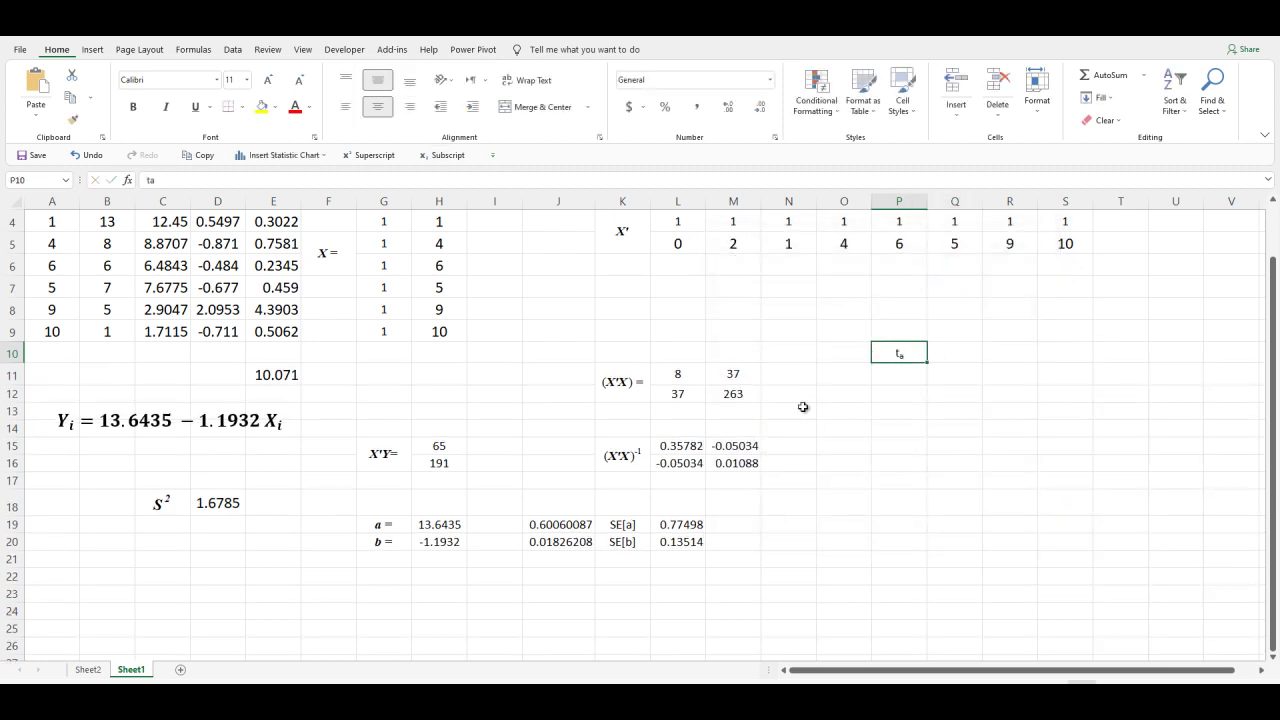
left_click(963, 354)
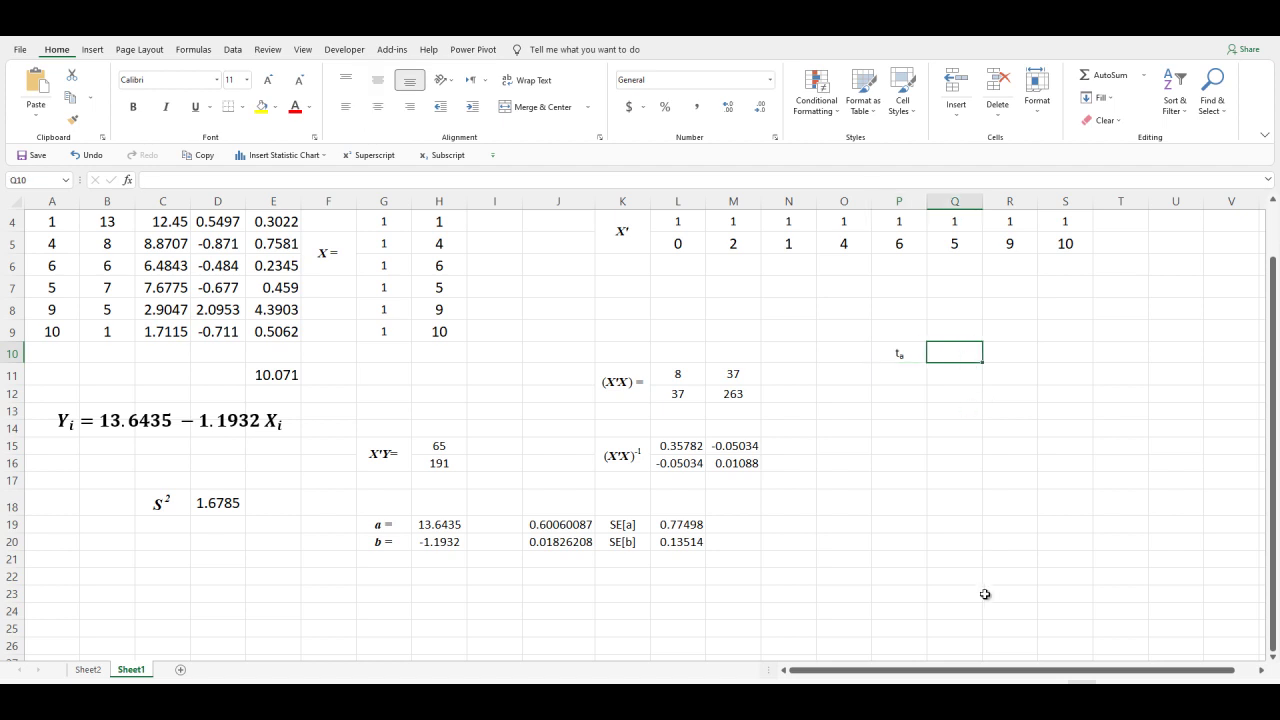
type("13.64")
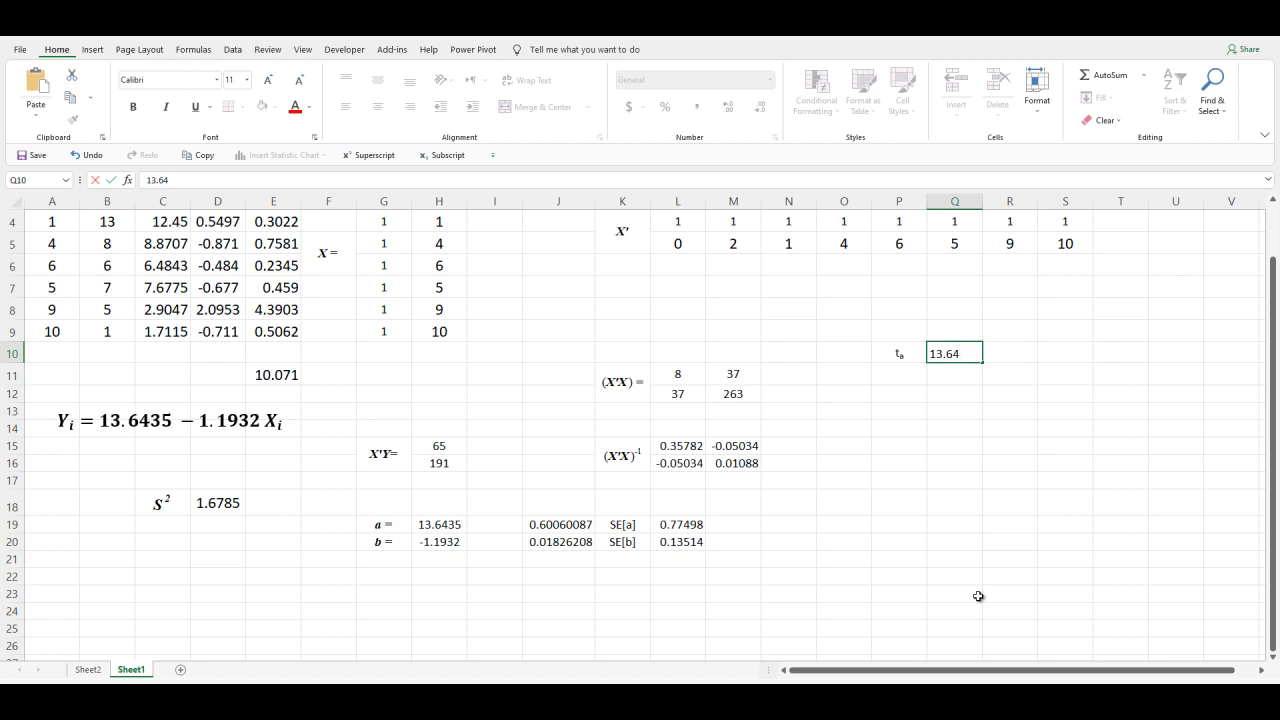
type("35/")
left_click(690, 523)
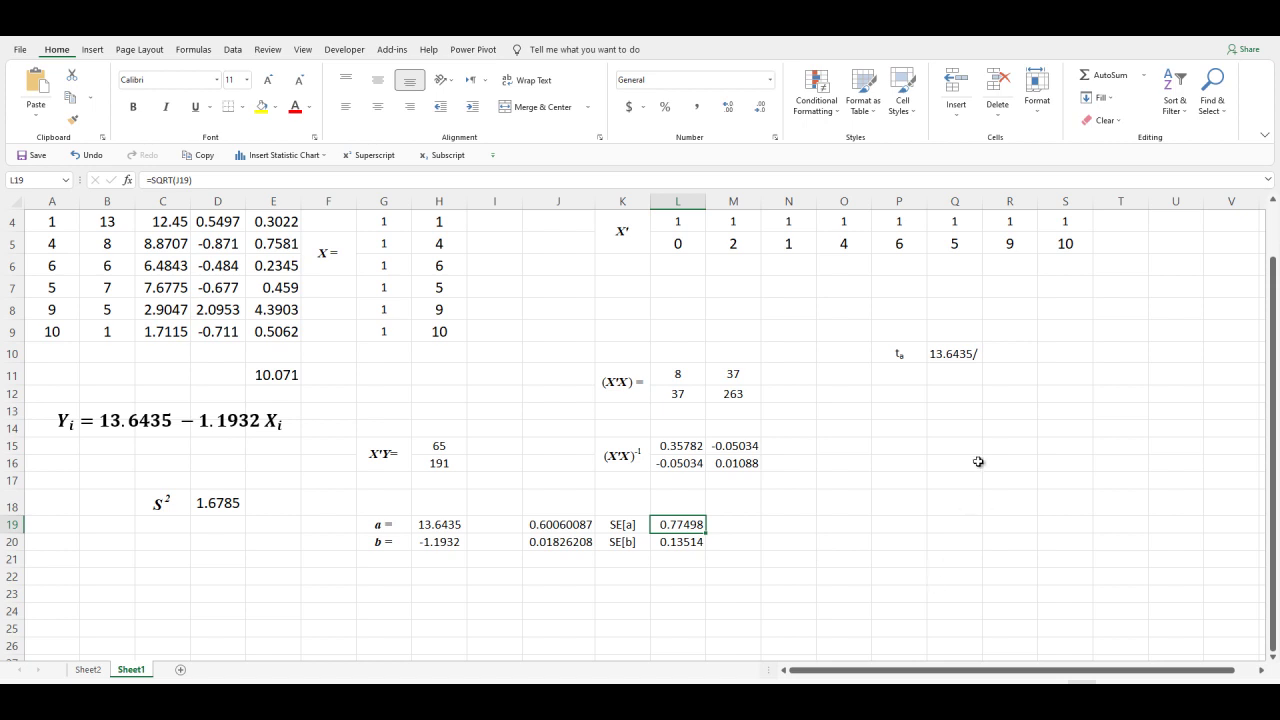
left_click(973, 356)
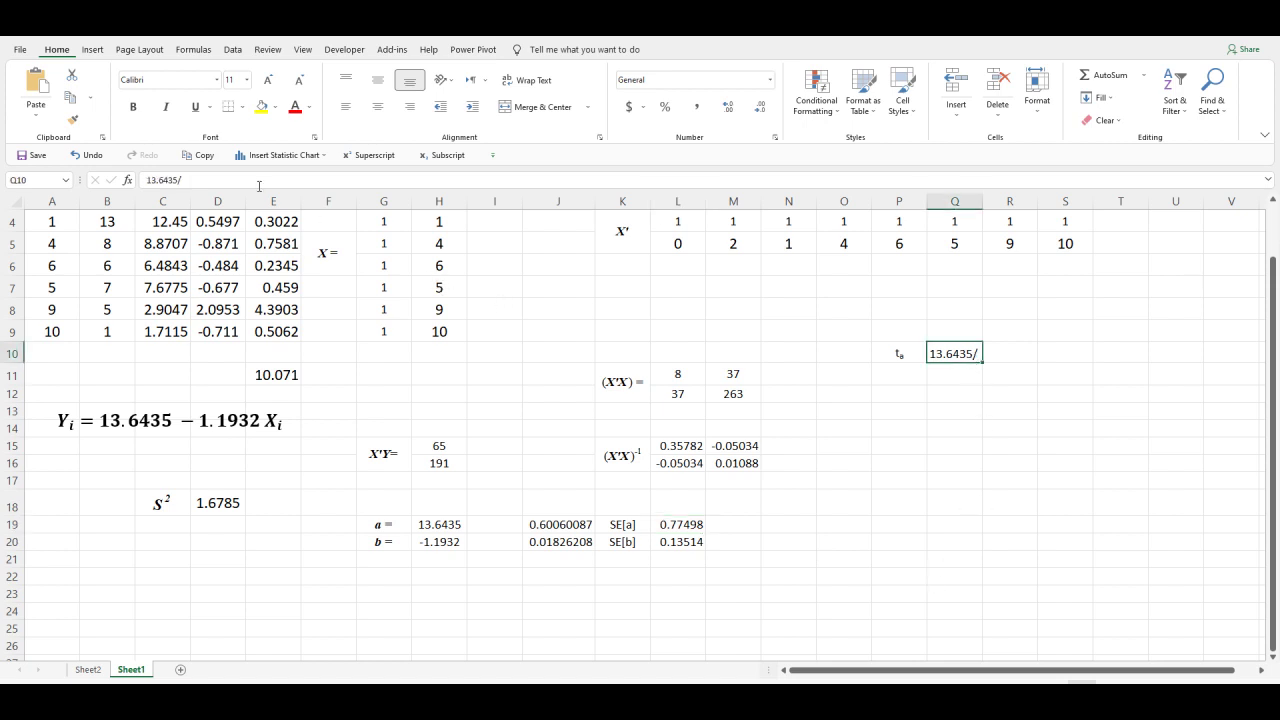
left_click(256, 183)
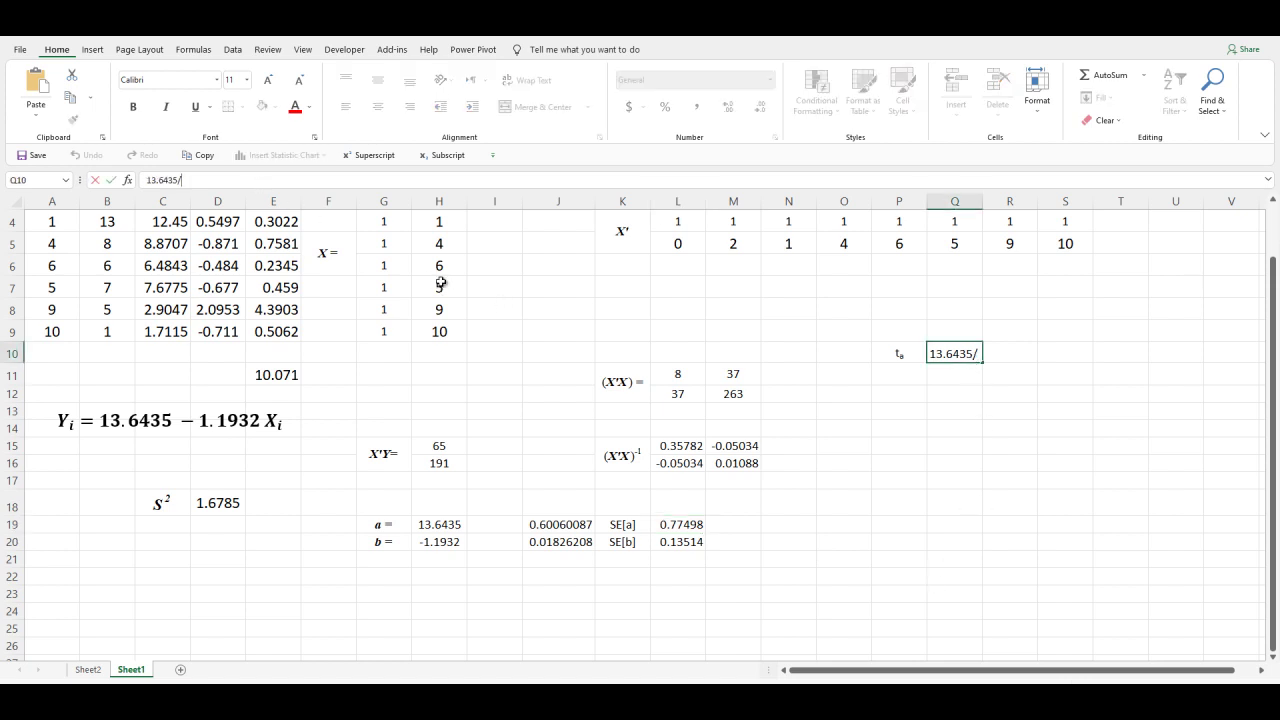
left_click(690, 524)
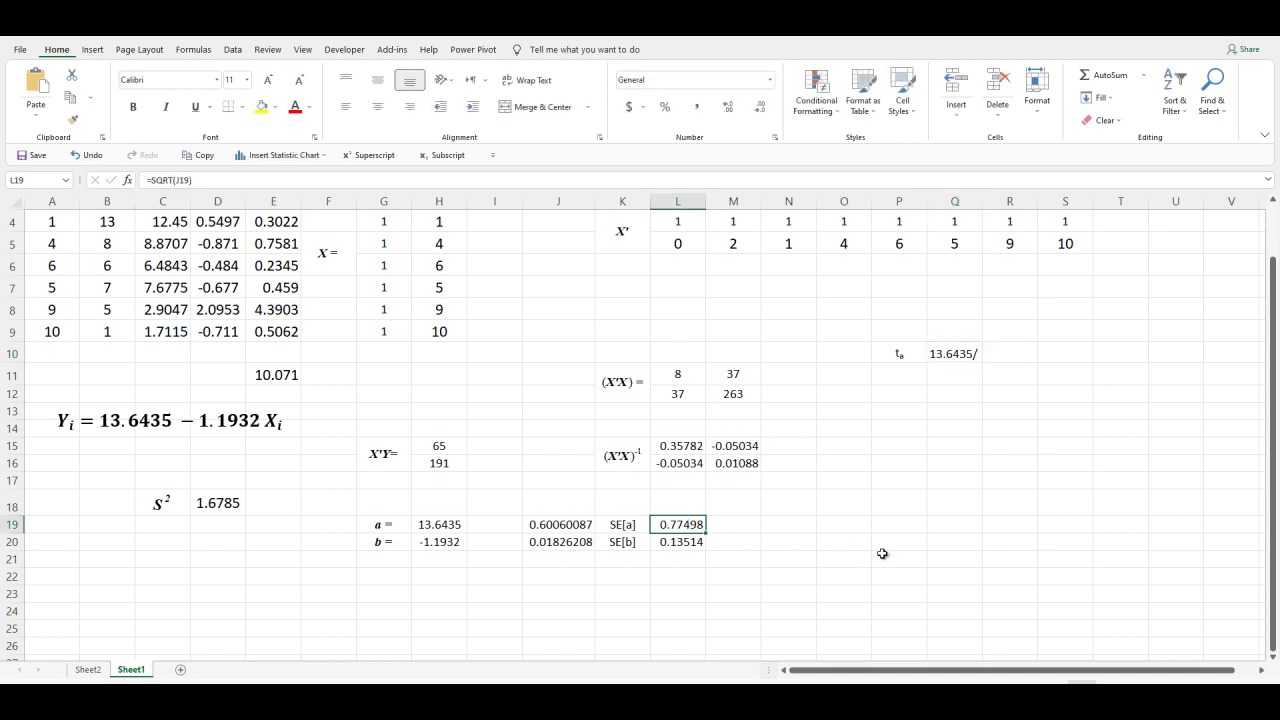
key("Down")
left_click(690, 521)
- Calculate the t statistic of coefficient a in cell Q10 with =13.6435/L19 and check the formula
left_click(952, 355)
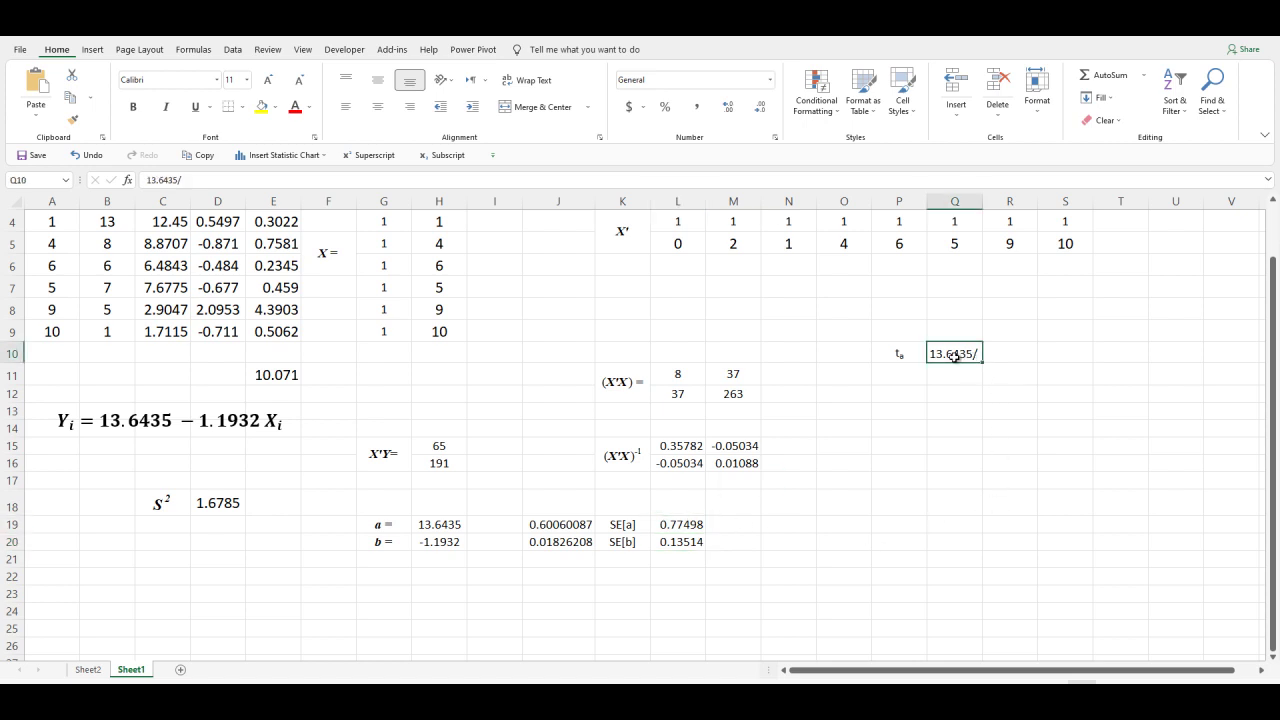
key("BackSpace")
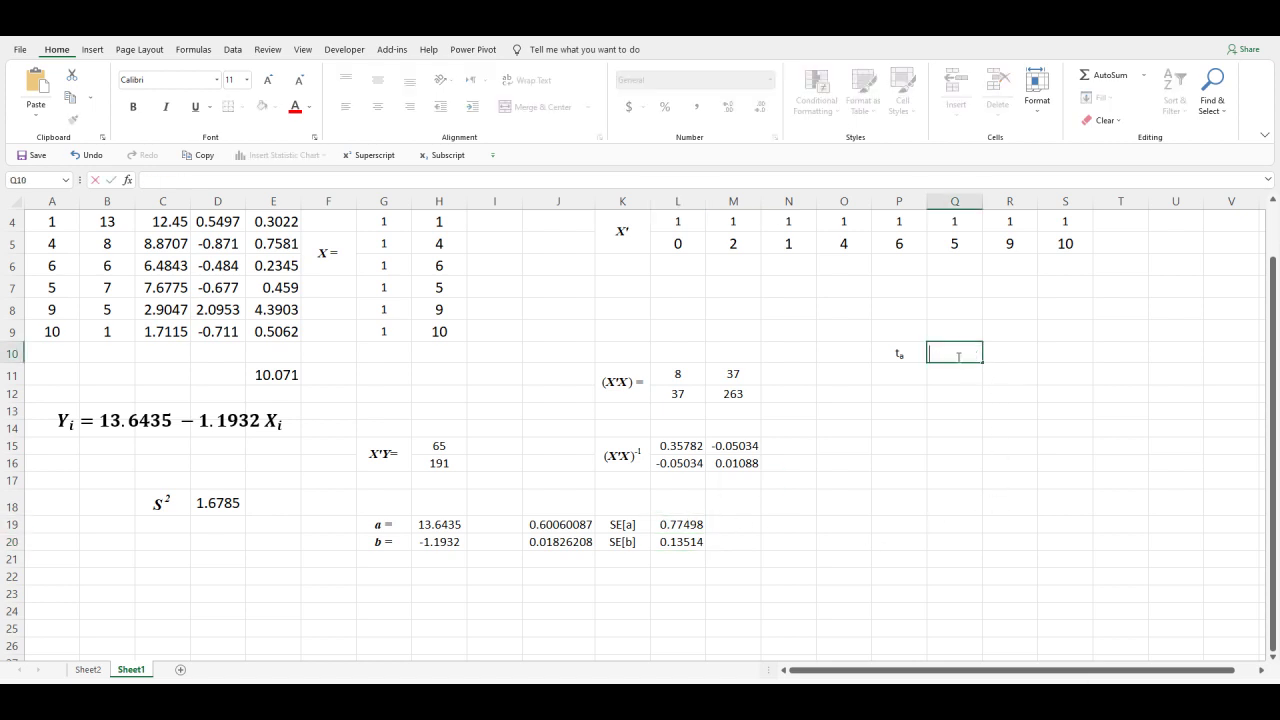
type("=")
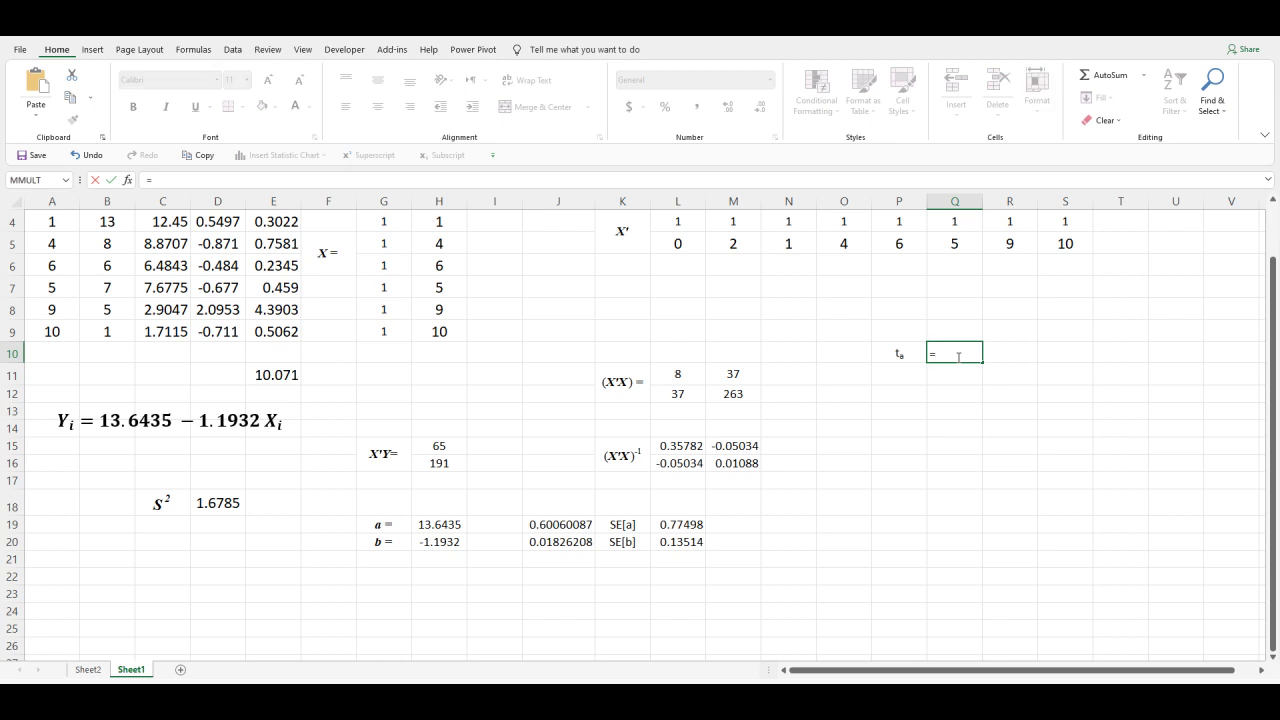
type("1")
left_click(689, 525)
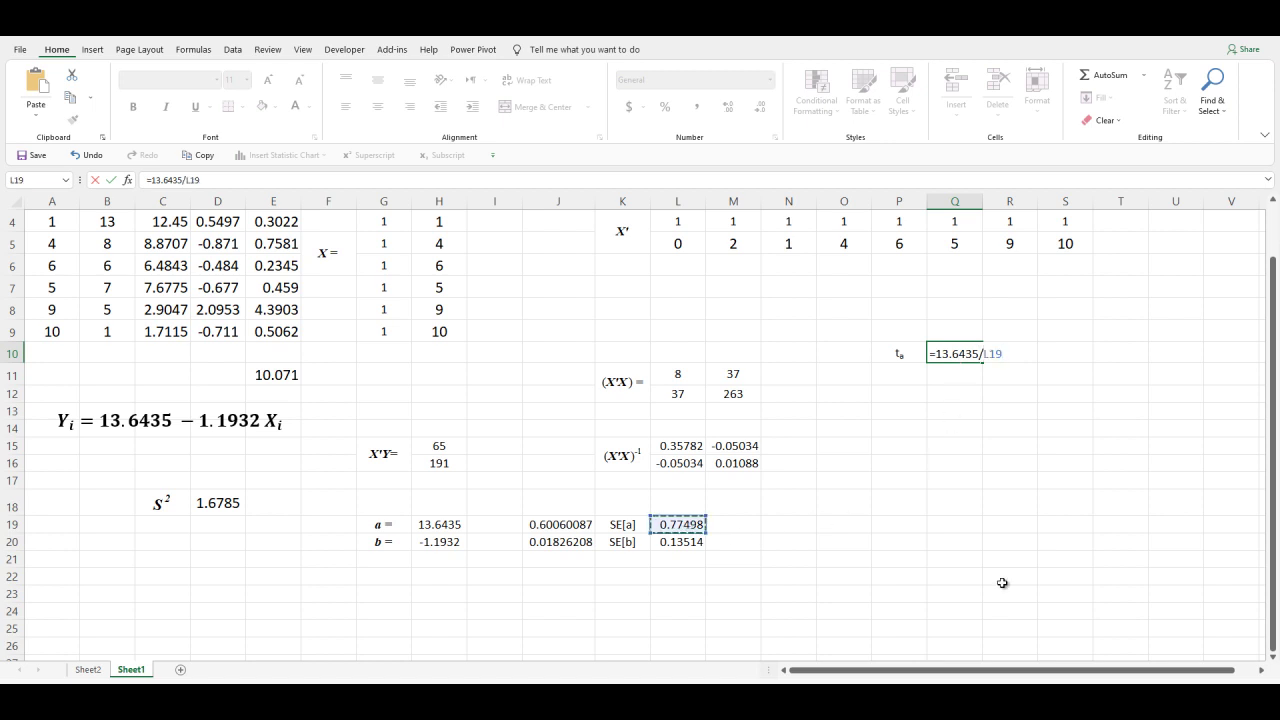
key("Return")
left_click(965, 356)
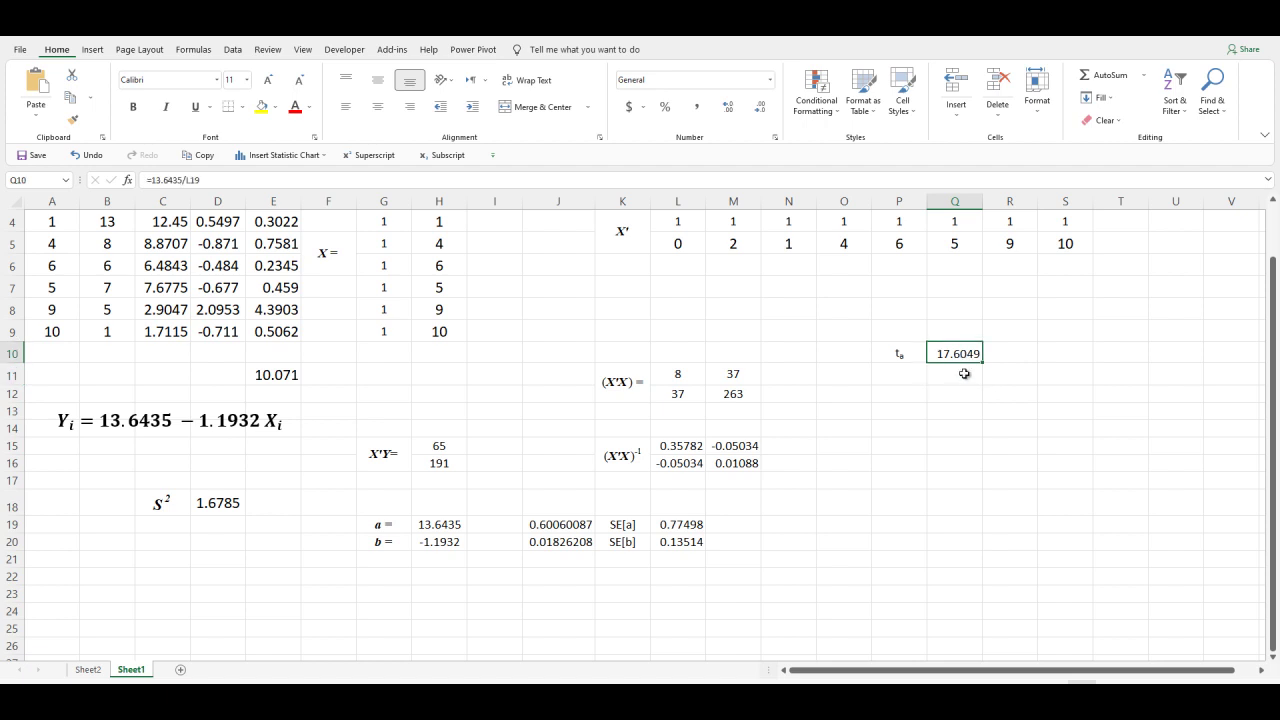
- Label cell P11 as tb with the b in subscript
left_click(916, 378)
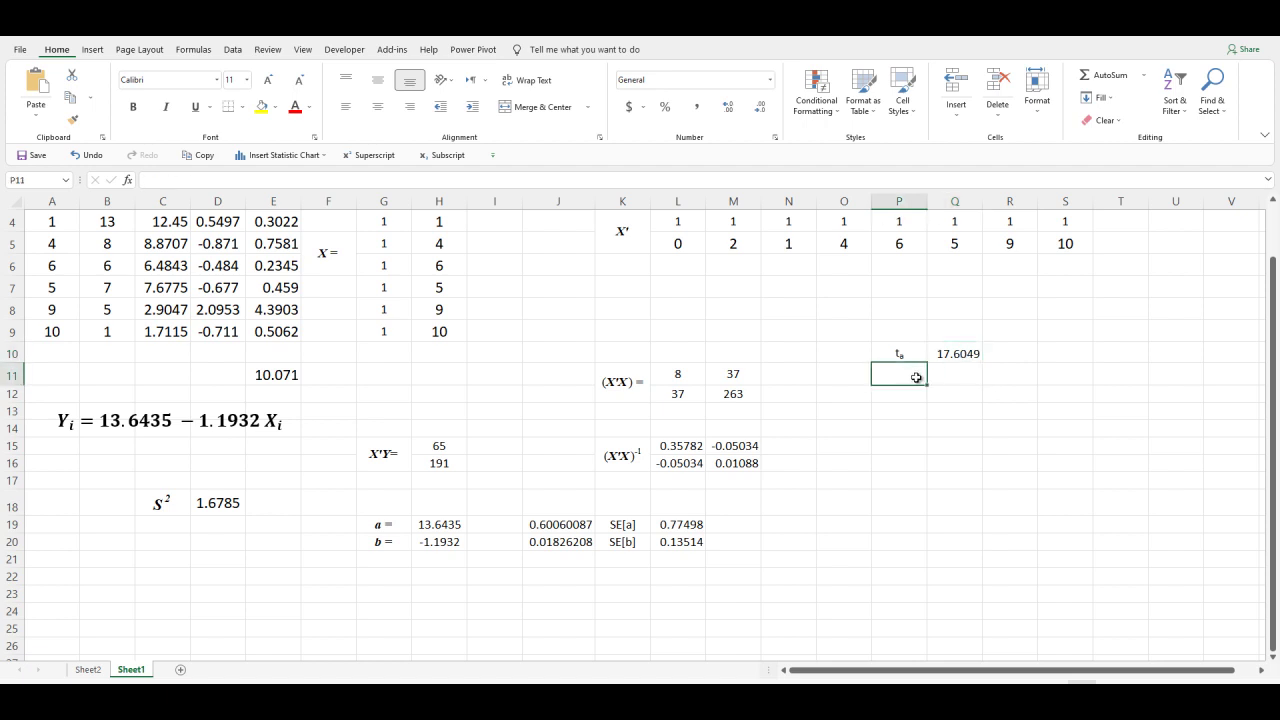
type("ta")
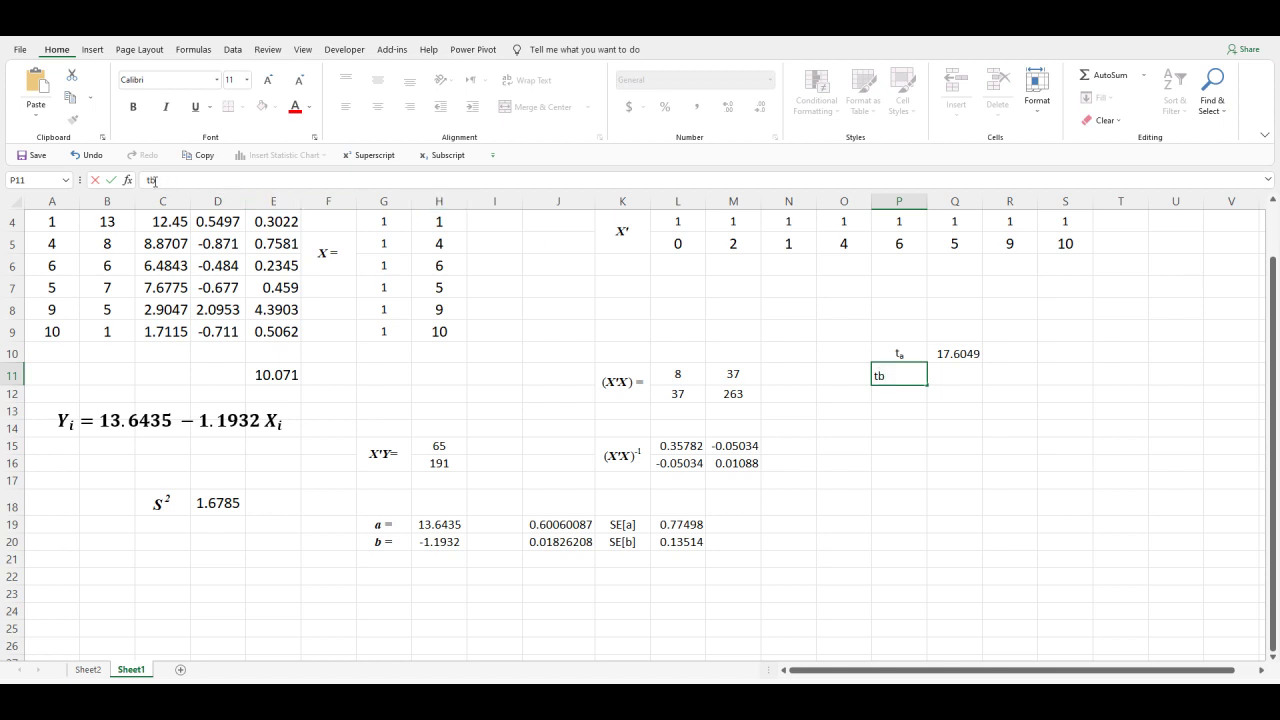
left_click(316, 141)
left_click(729, 419)
left_click(973, 529)
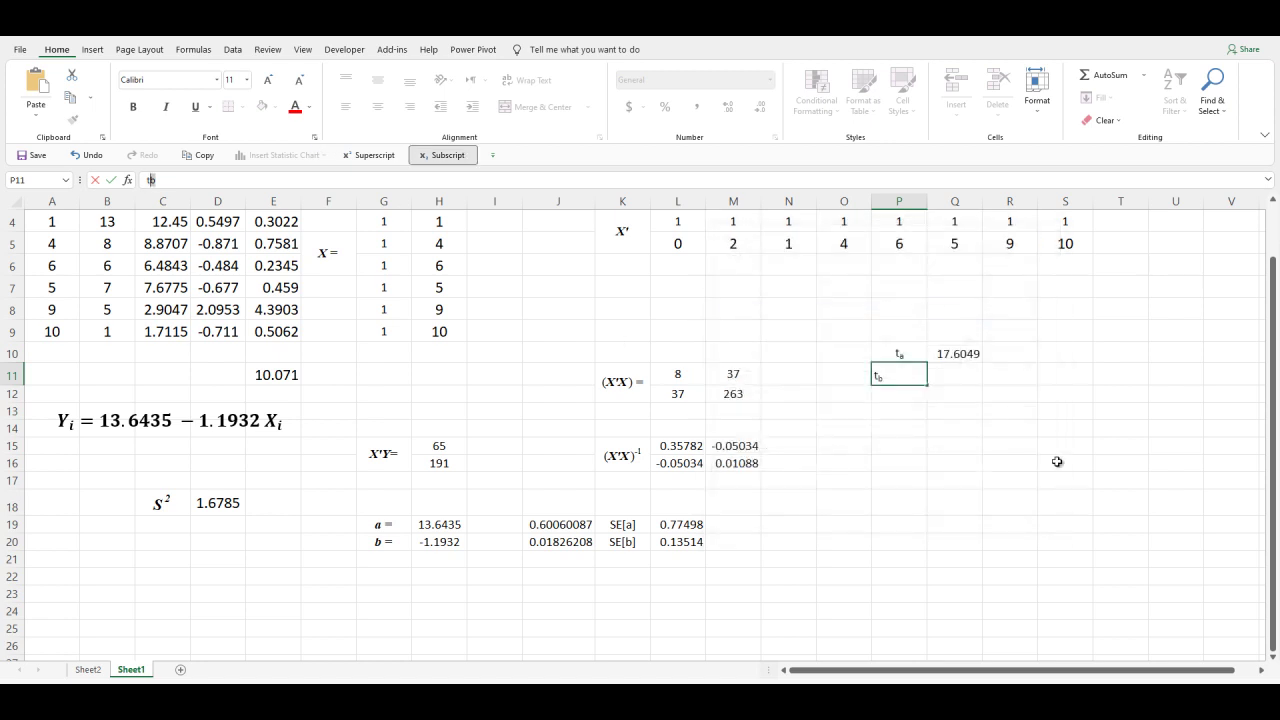
- Calculate the t statistic of coefficient b in cell Q11 with =-1.1932/L20
left_click(976, 385)
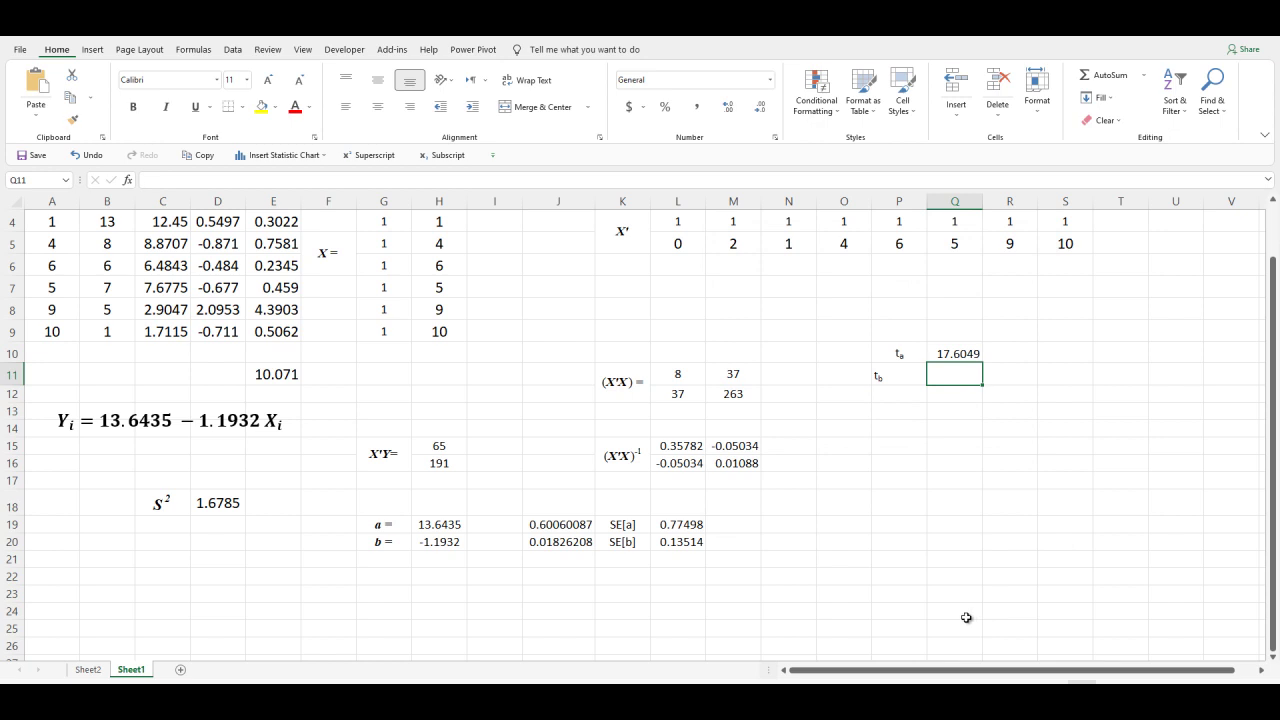
type("-1")
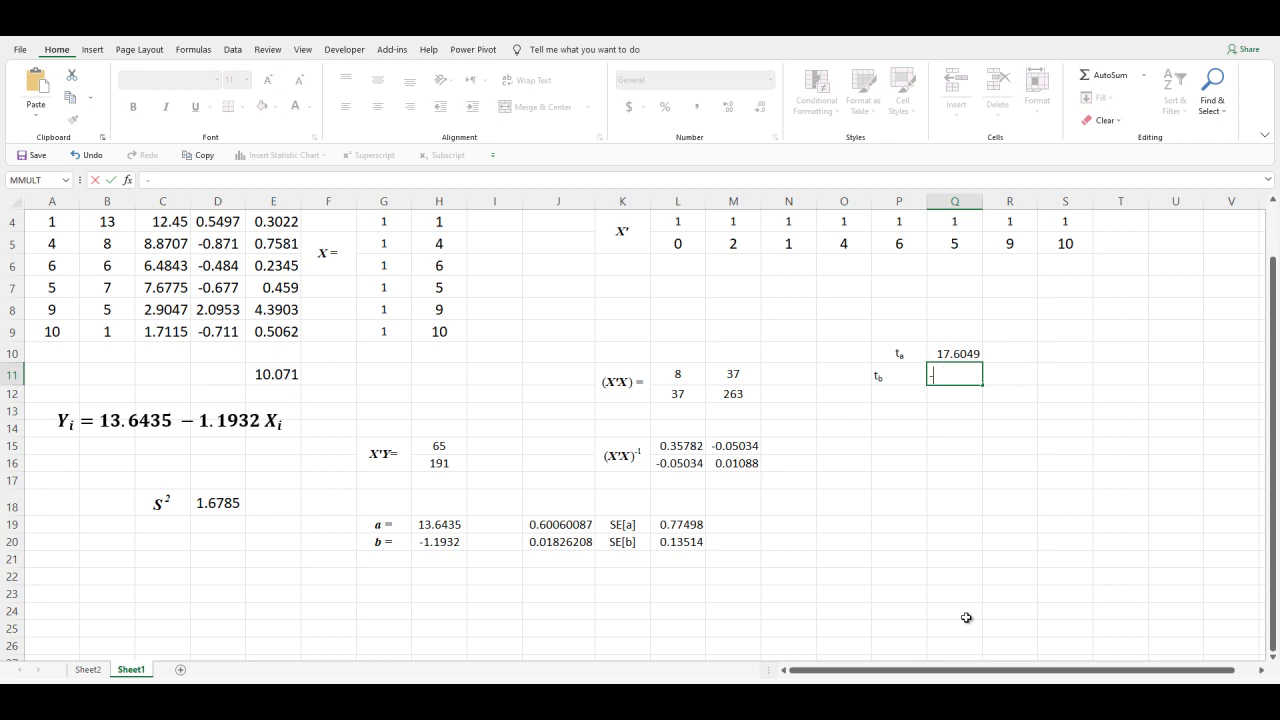
key("BackSpace")
type("=-")
left_click(695, 541)
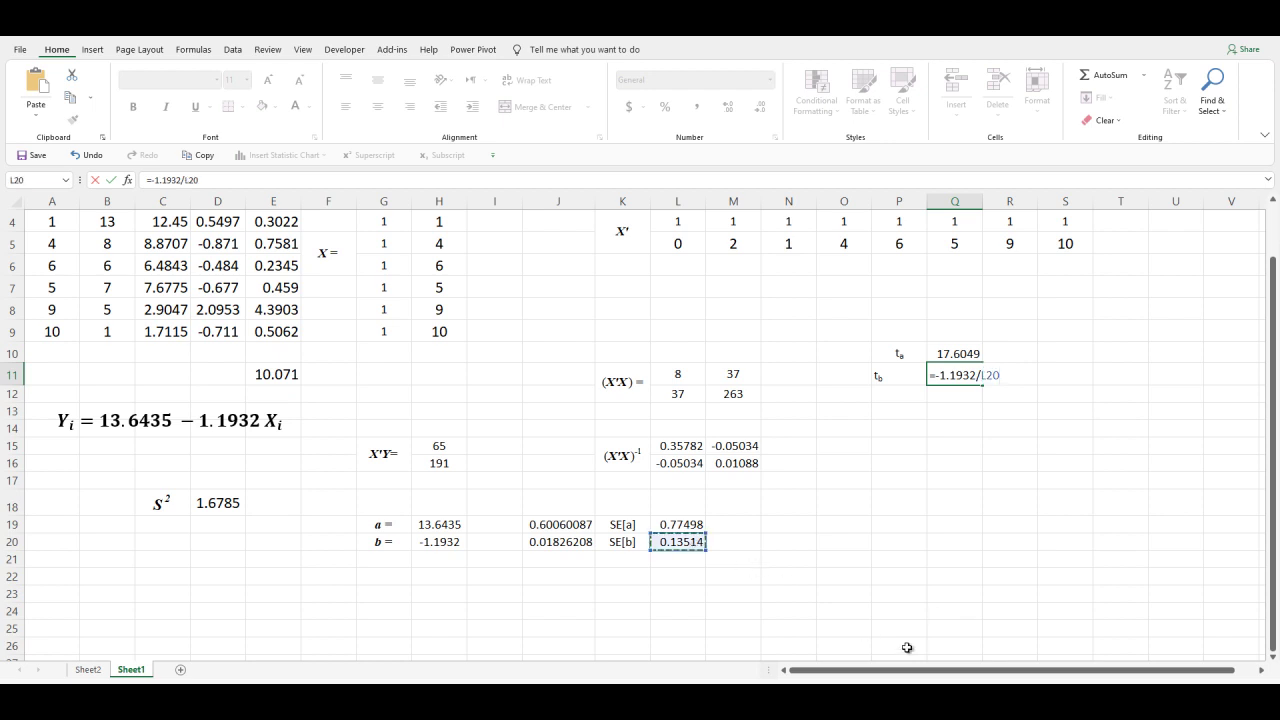
key("Return")
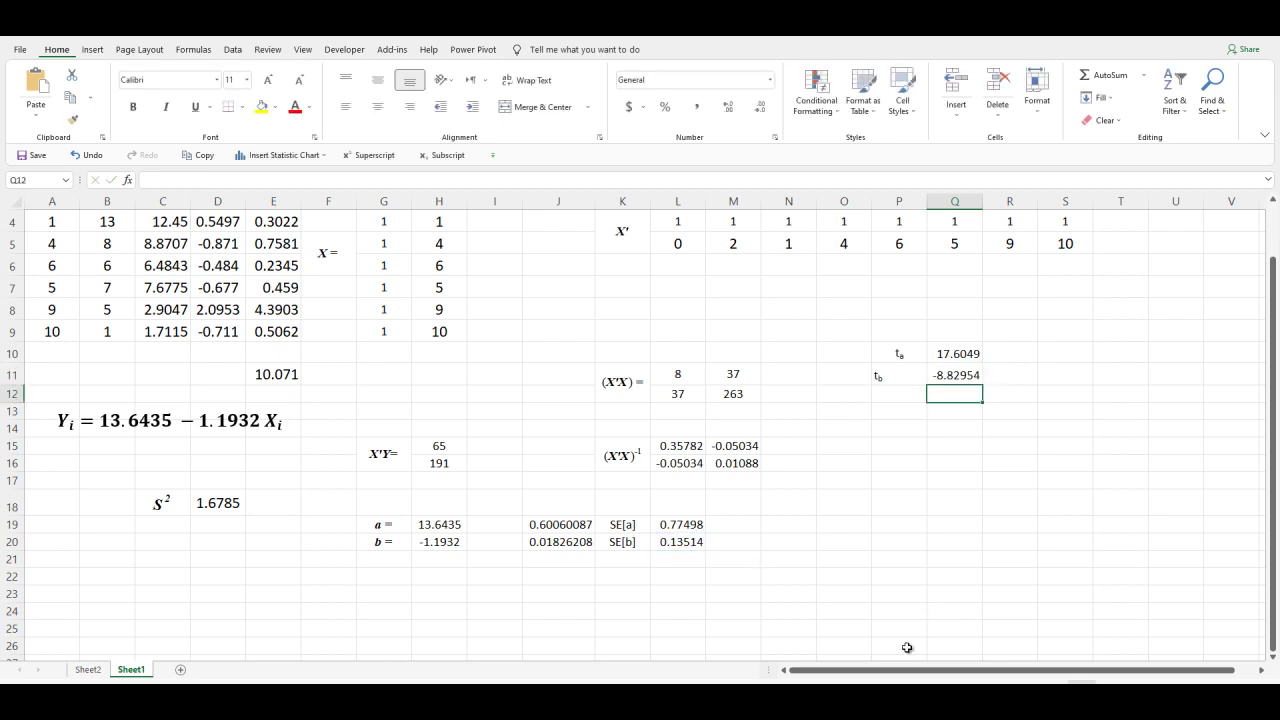
- Centre the labels and t statistics in cells P10:Q11 horizontally and vertically
left_click(893, 354)
left_click_drag(893, 354, 935, 374)
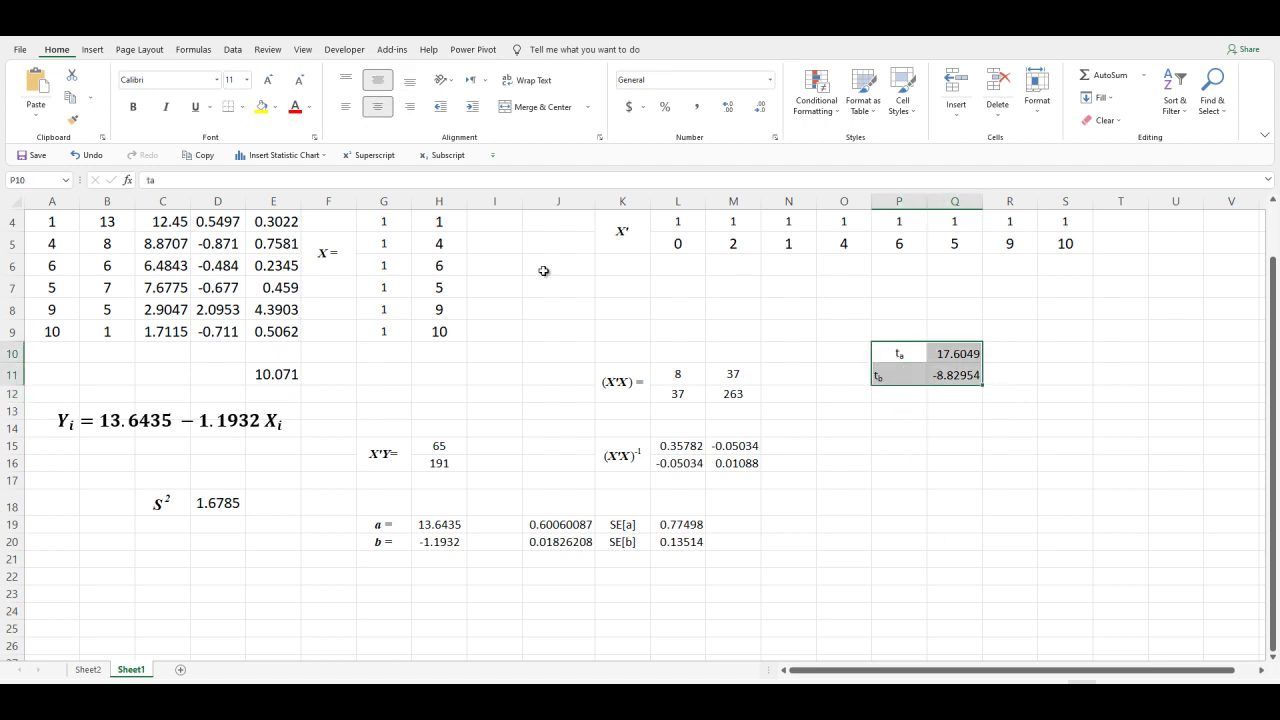
left_click(379, 107)
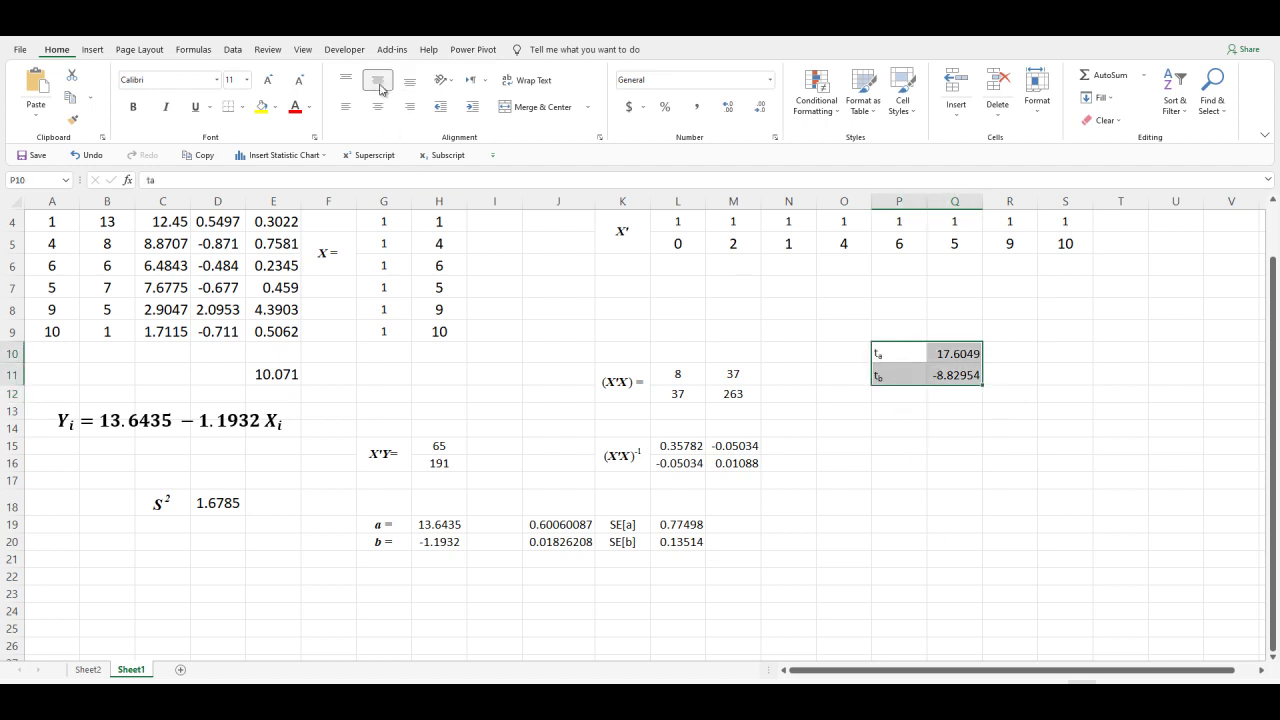
left_click(385, 82)
left_click(379, 107)
left_click(379, 86)
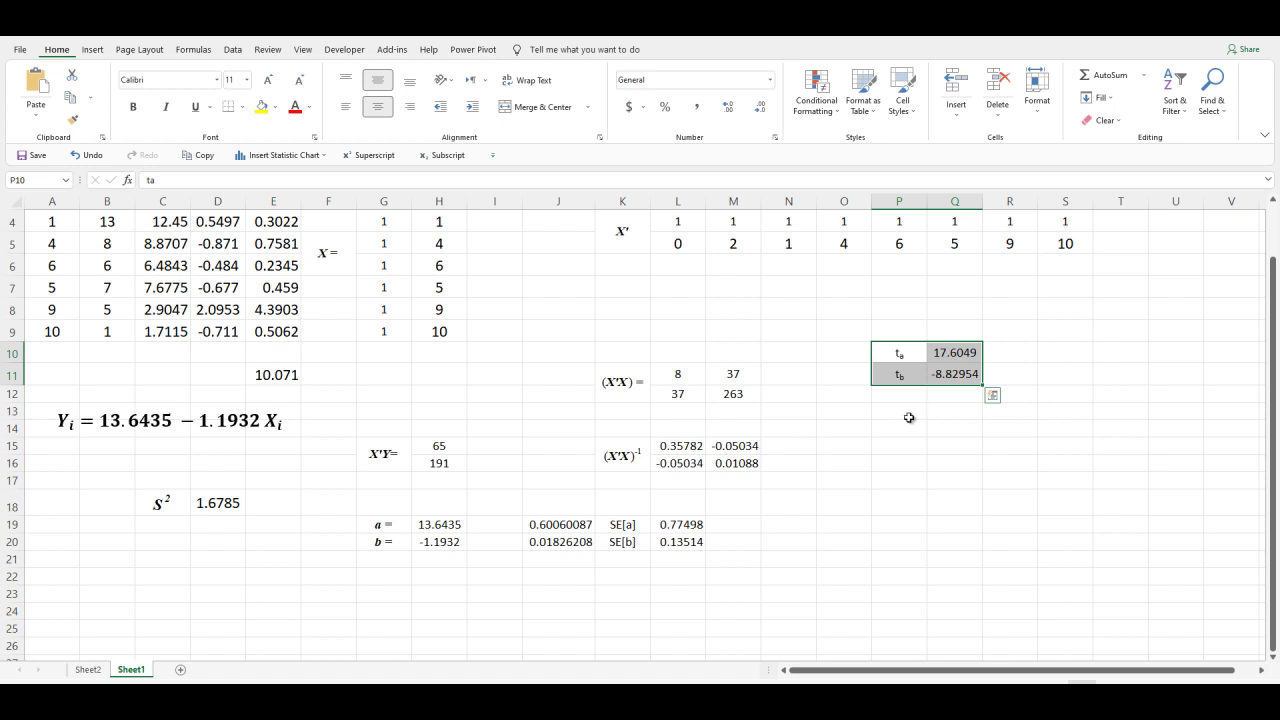
- Switch to Chrome and search Google for "t values table" in a new tab
scroll(948, 506, "up", 1)
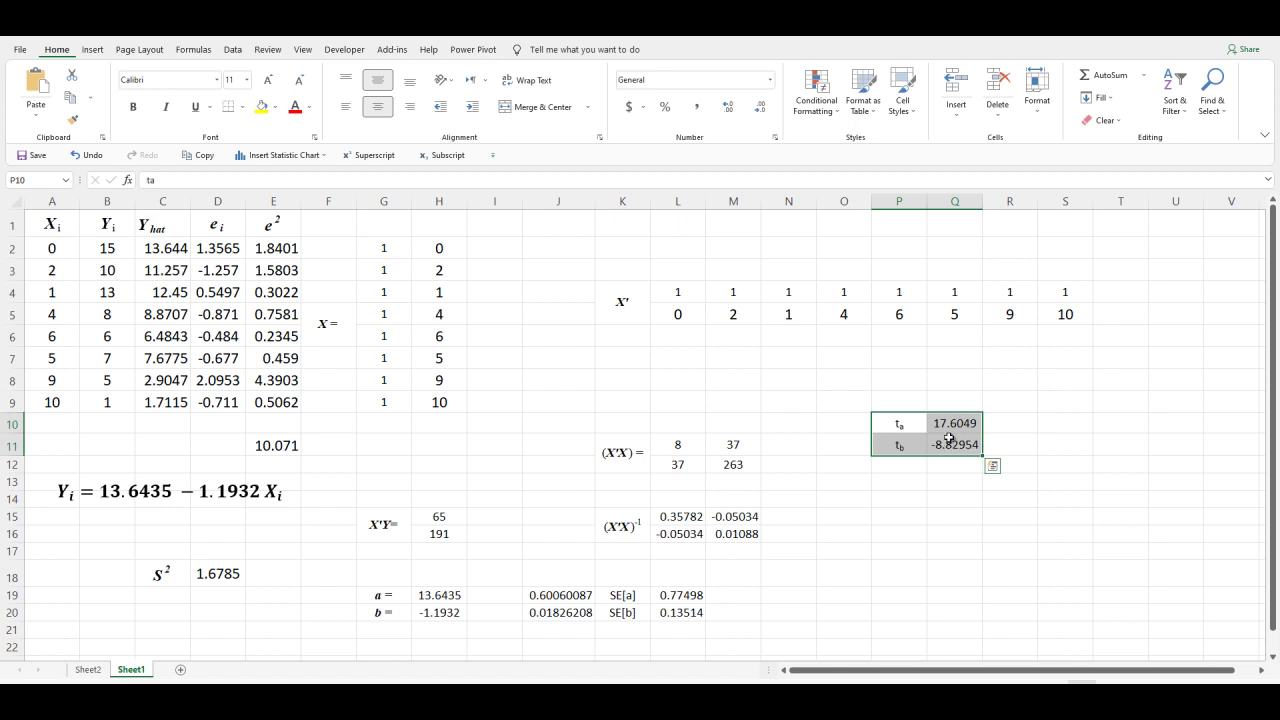
key("Escape")
mouse_move(441, 700)
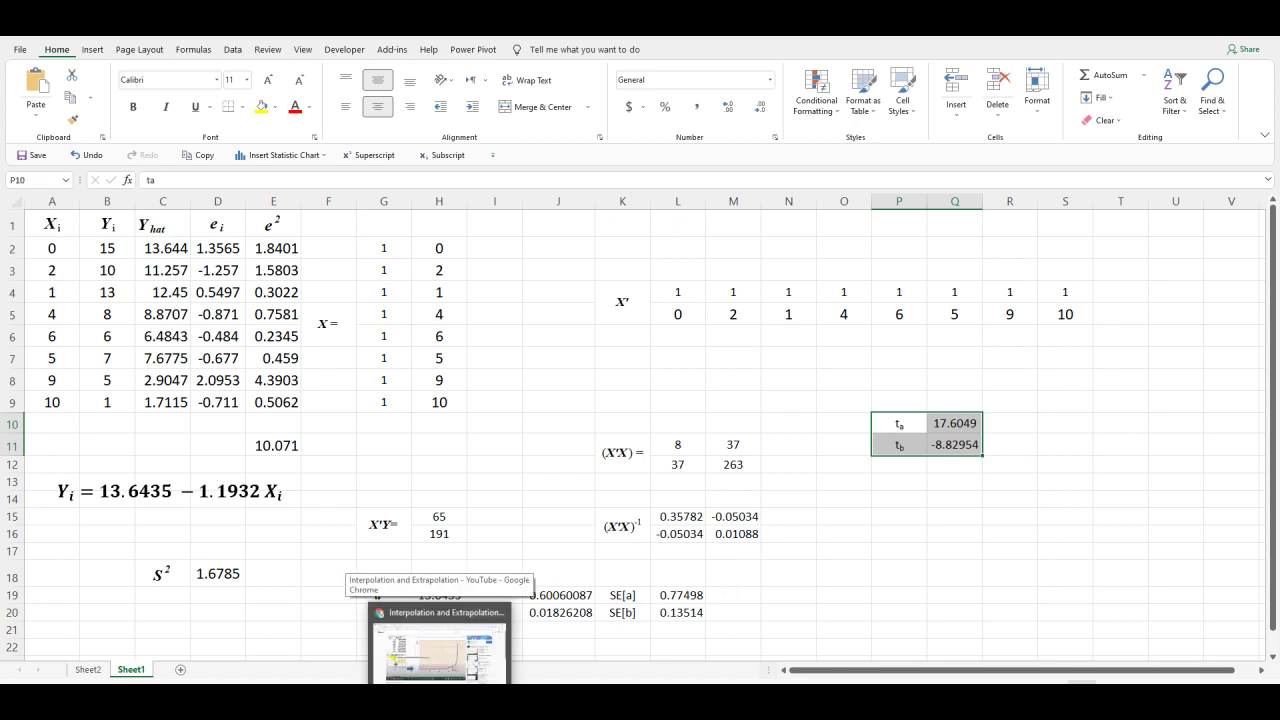
left_click(441, 645)
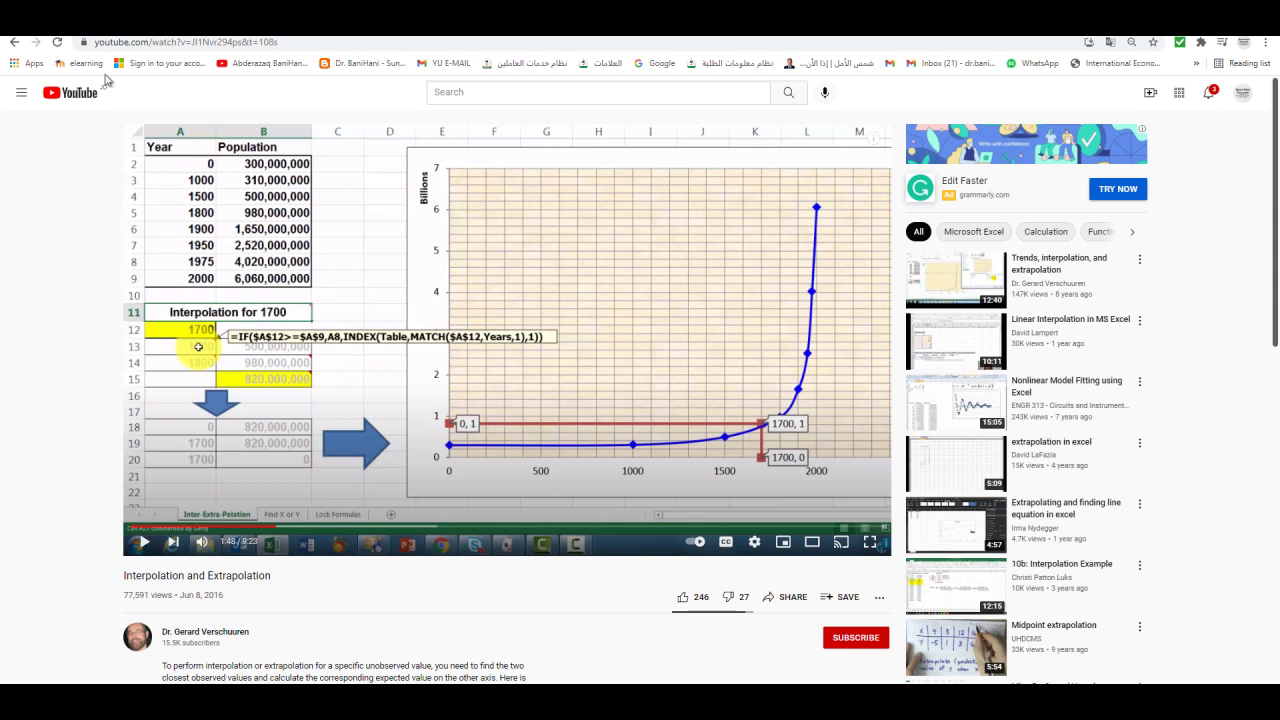
key("ctrl+t")
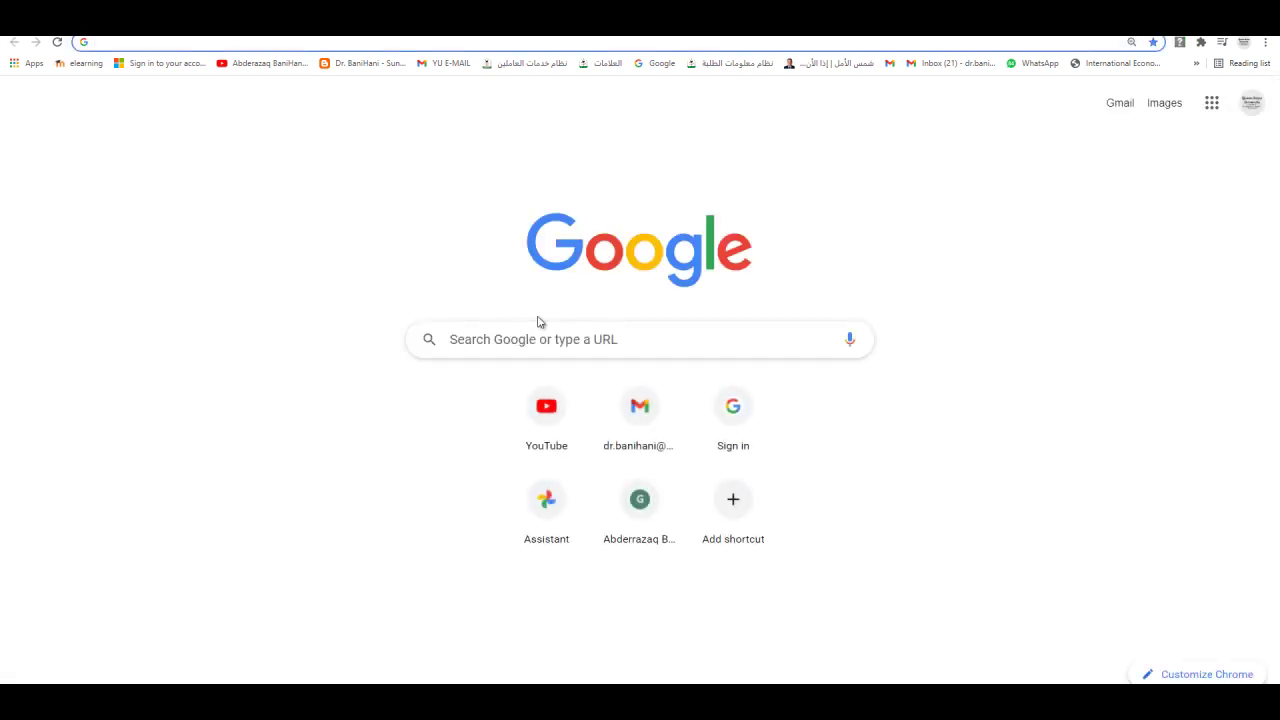
left_click(556, 339)
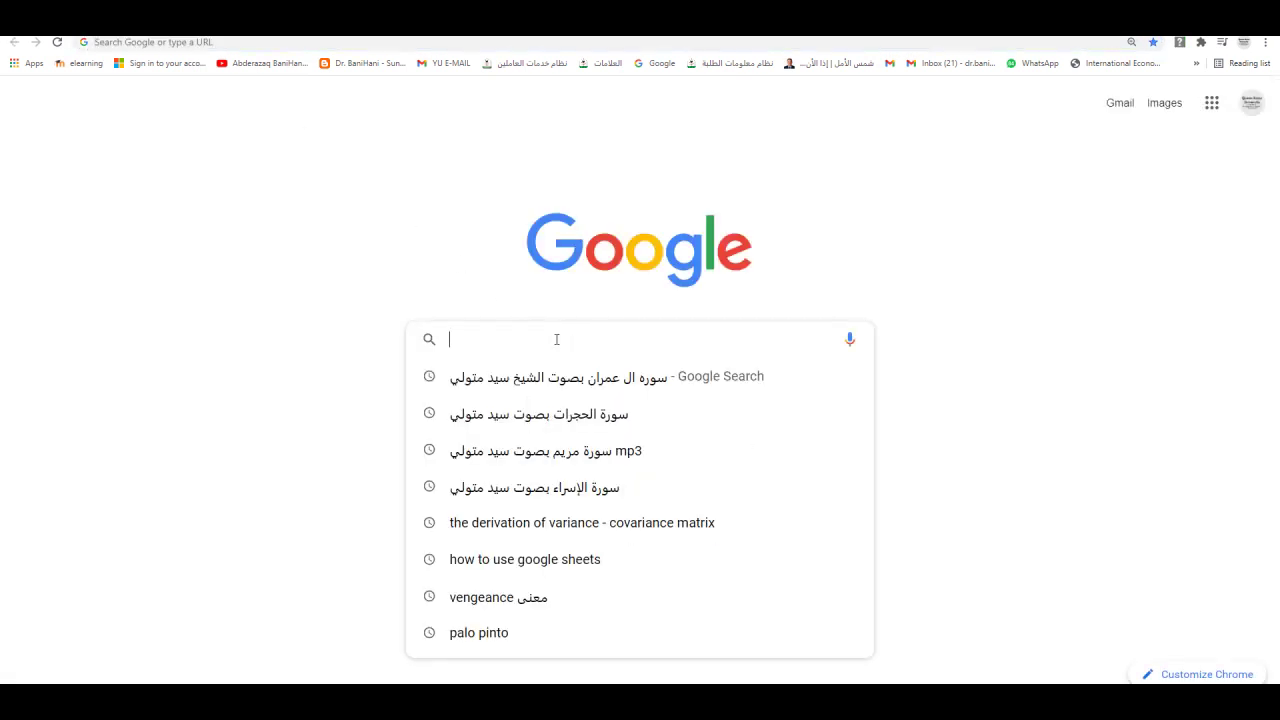
type("t")
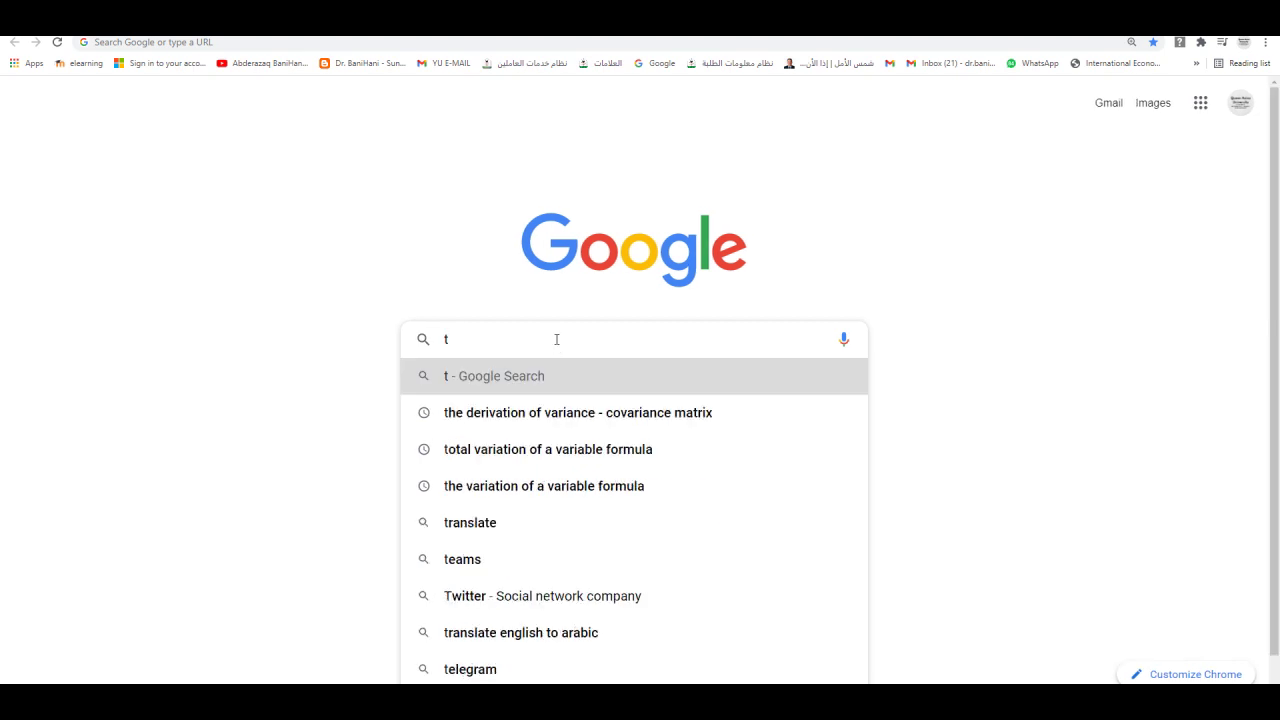
type(" values table")
key("Return")
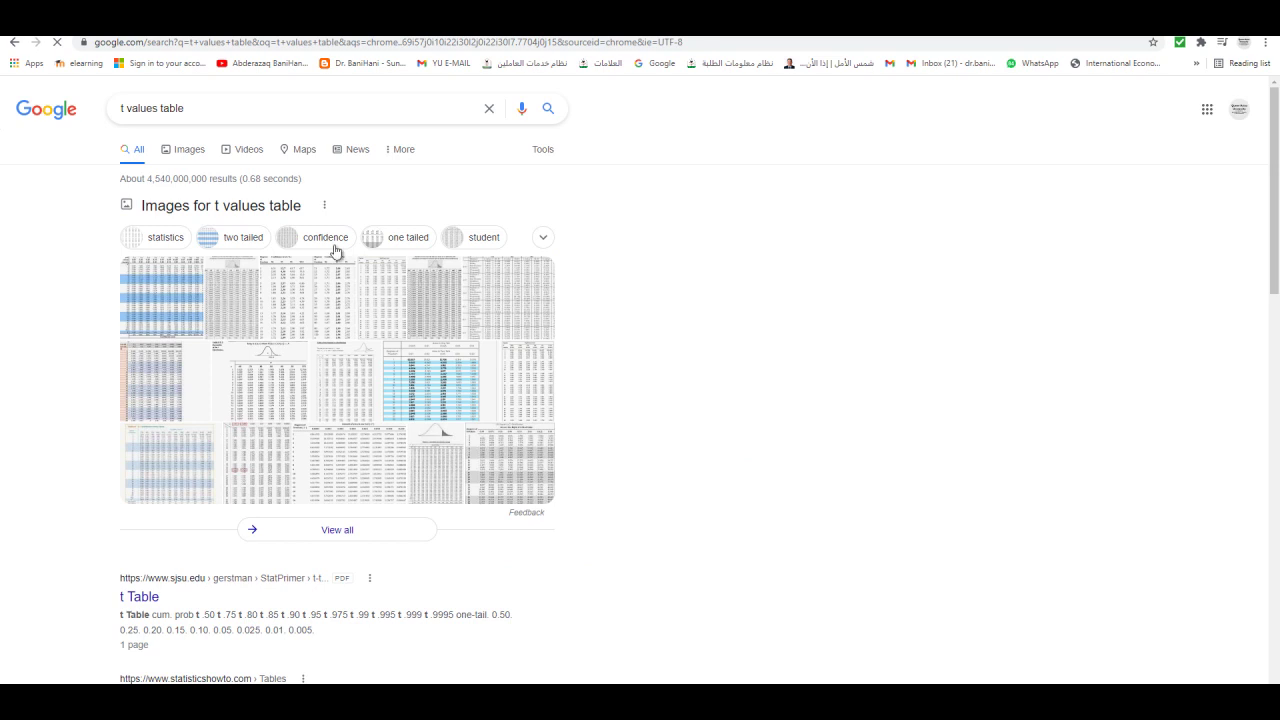
- Show the image results and open the ResearchGate source page of the table on empirical distributions of t-values
left_click(250, 206)
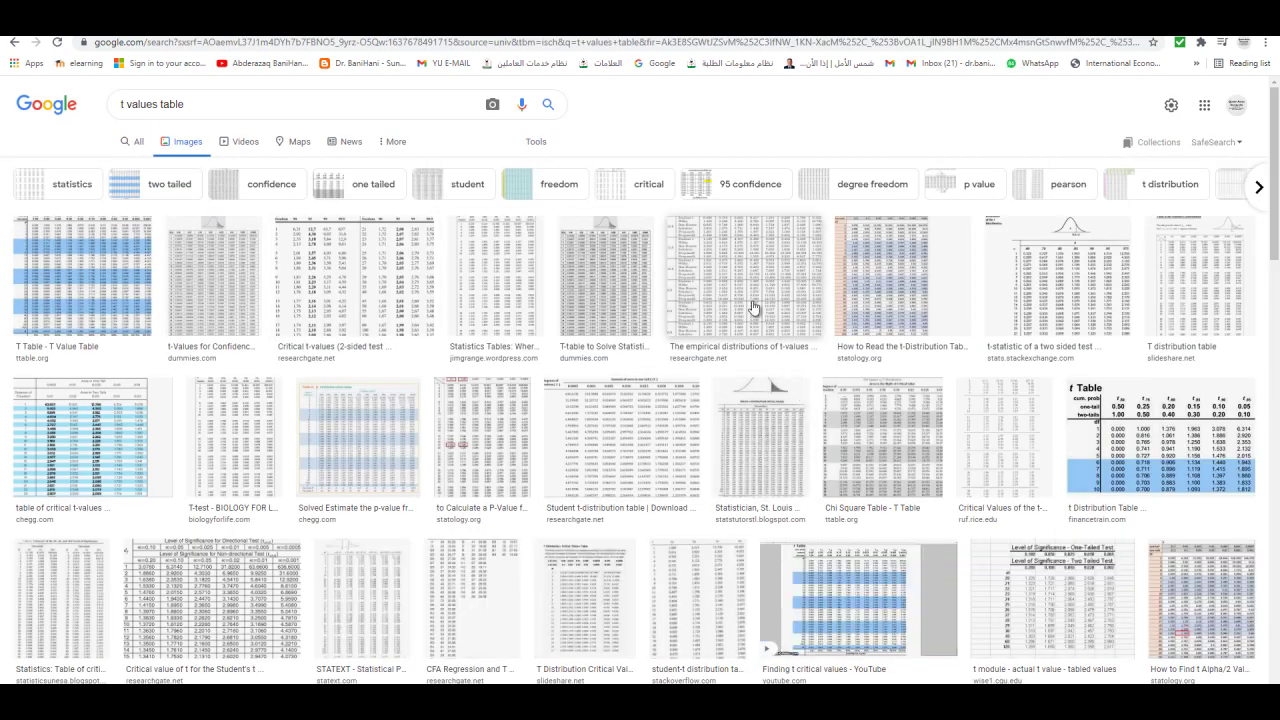
left_click(752, 308)
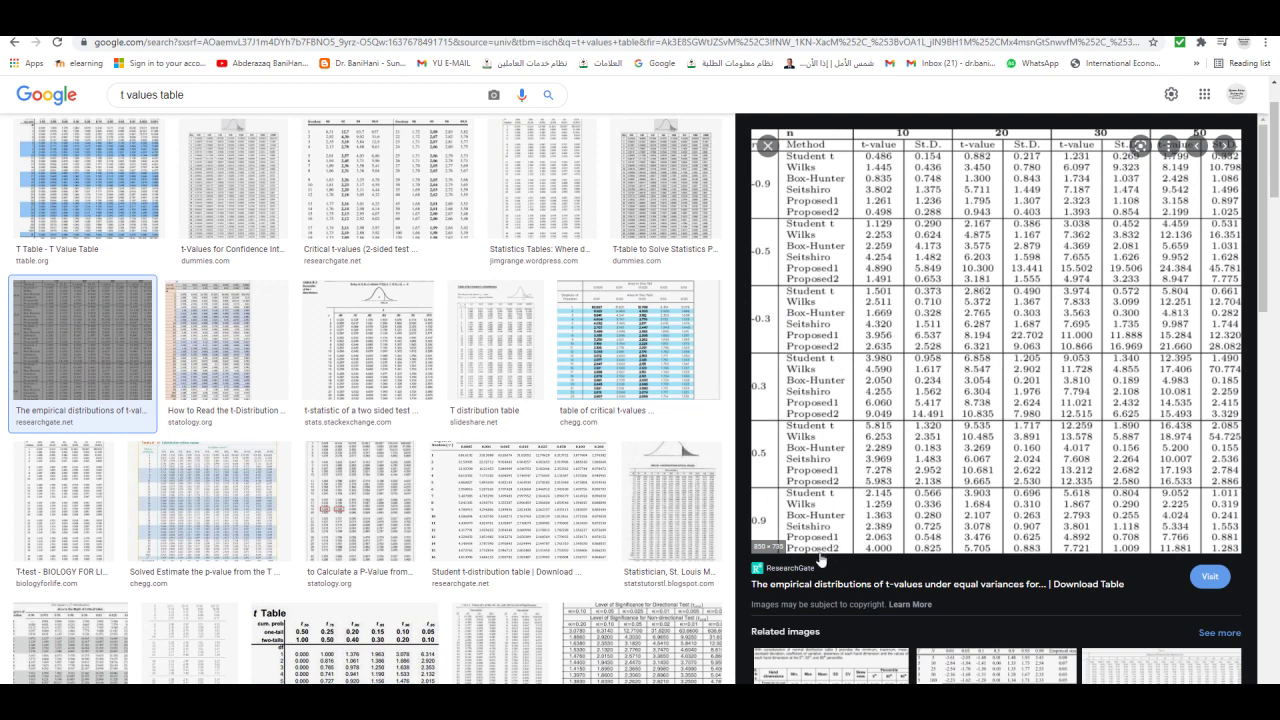
scroll(926, 425, "up", 1)
scroll(938, 345, "down", 1)
left_click(938, 335)
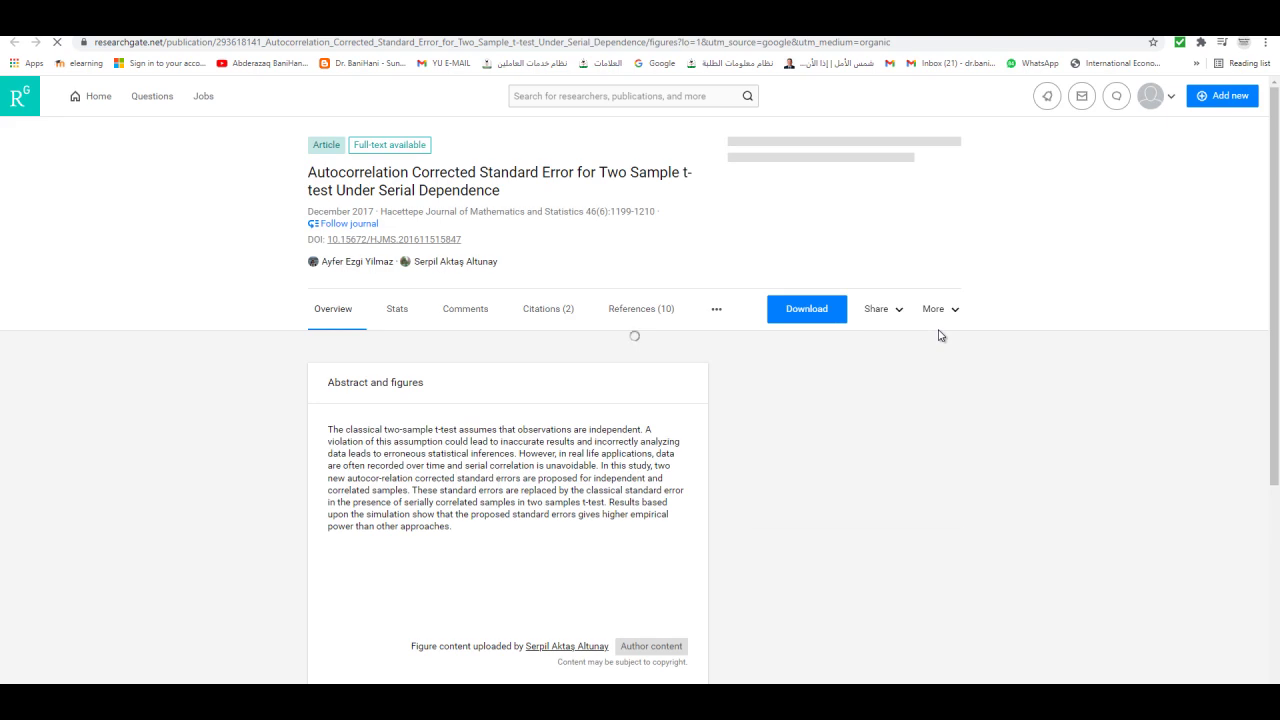
- Examine the t-test tables among the ResearchGate article's figures, then close the page and return to the image results
scroll(715, 478, "down", 5)
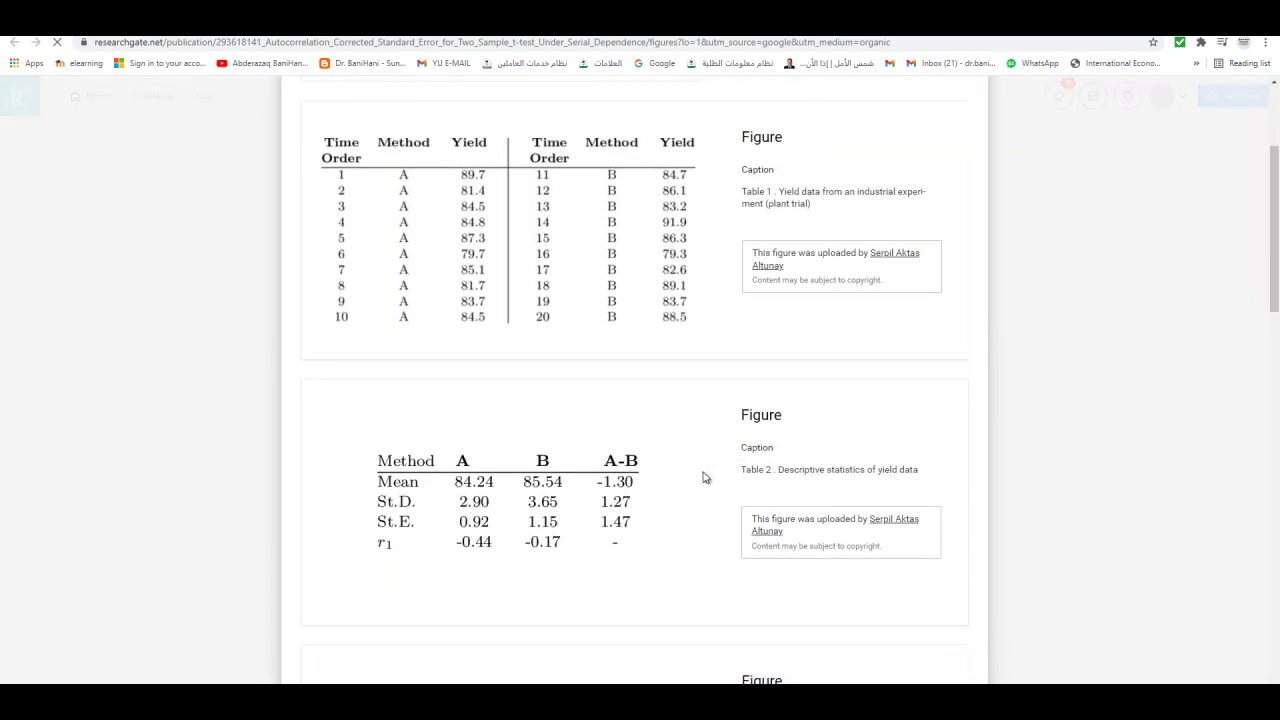
scroll(703, 478, "down", 3)
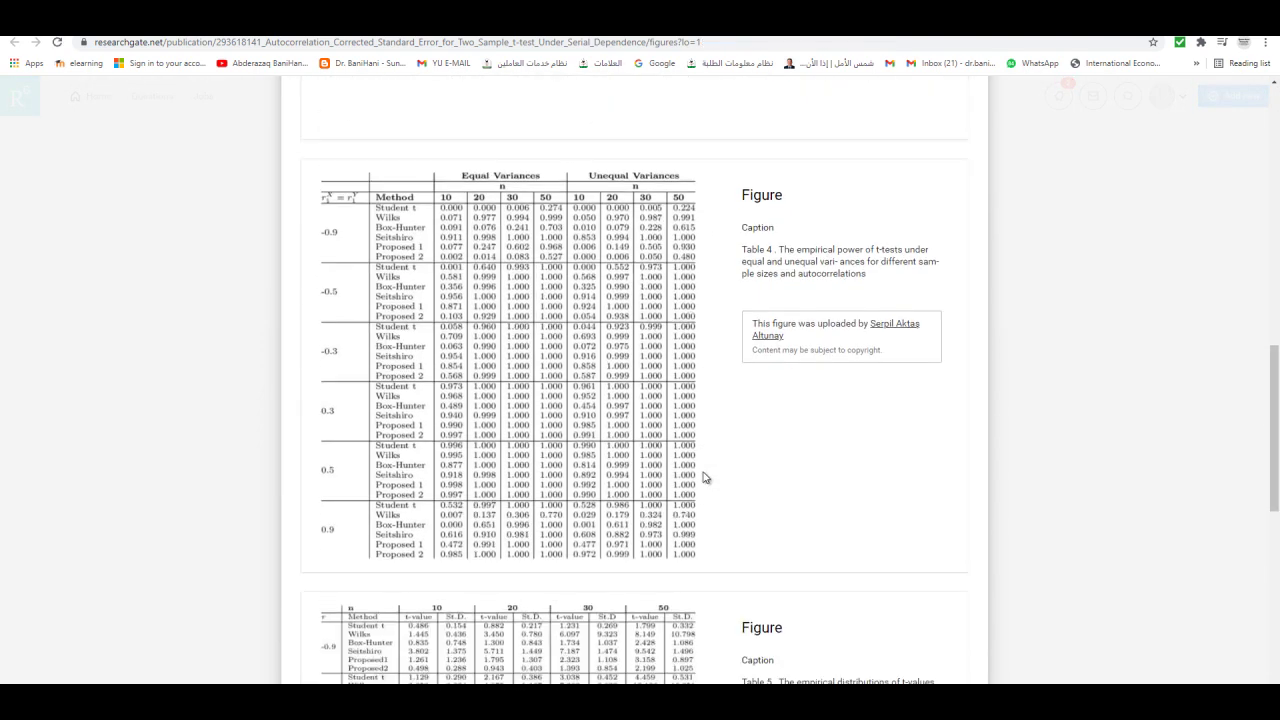
scroll(703, 478, "down", 3)
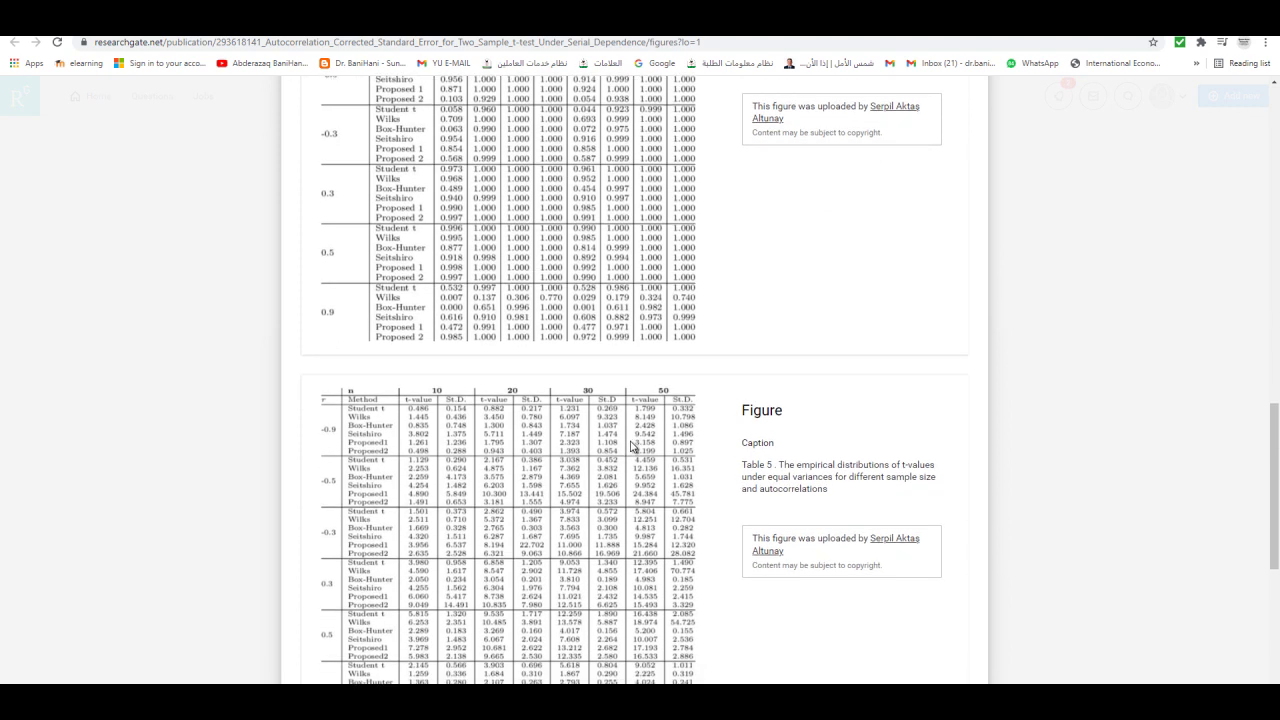
scroll(632, 447, "down", 3)
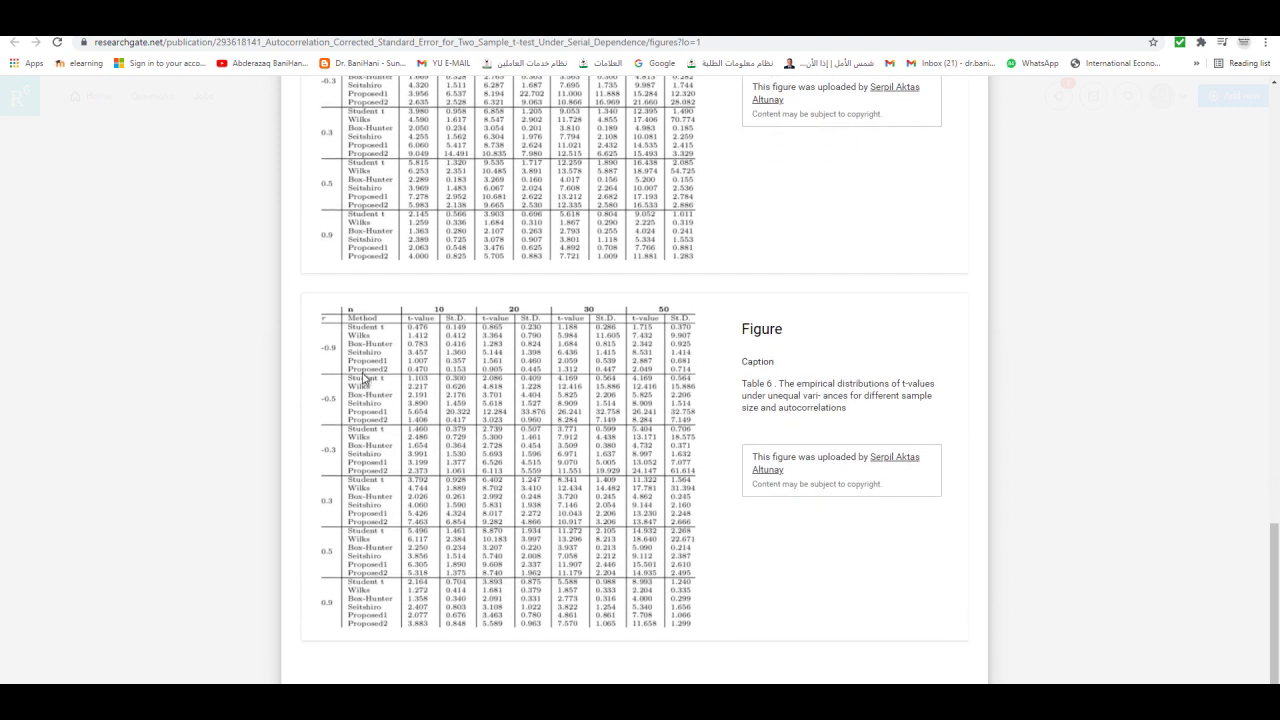
scroll(400, 380, "up", 3)
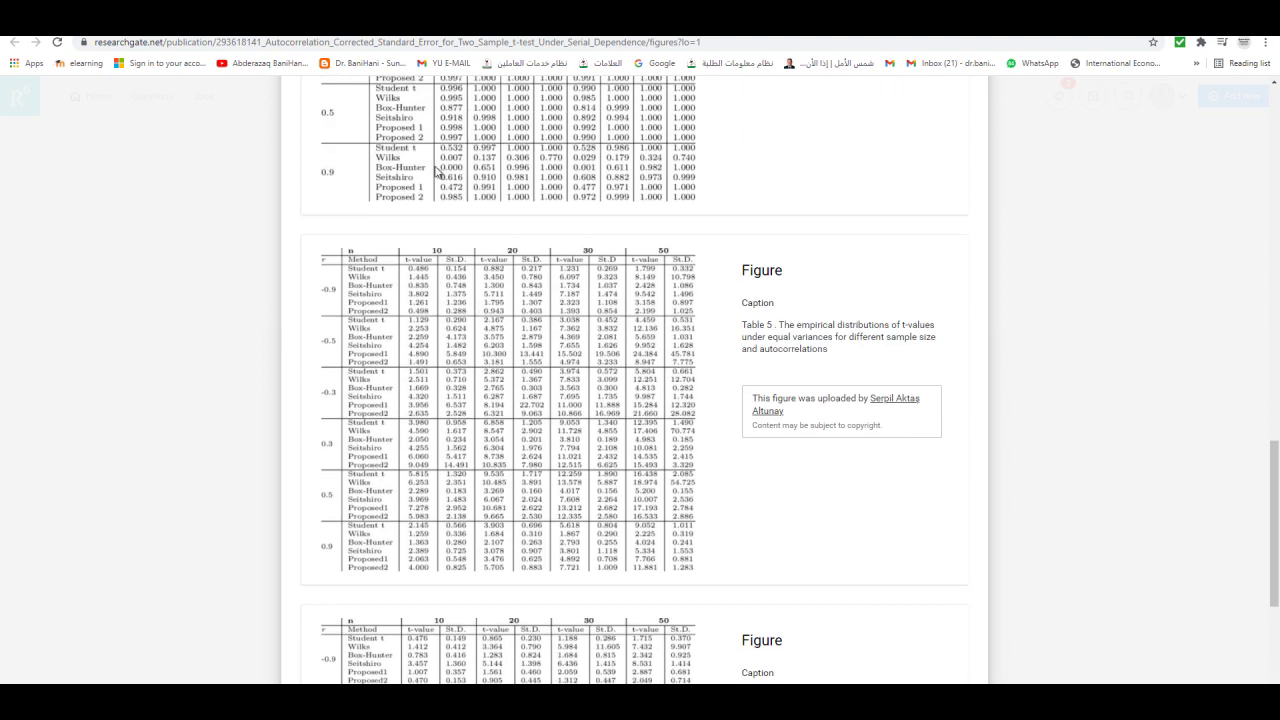
key("ctrl+w")
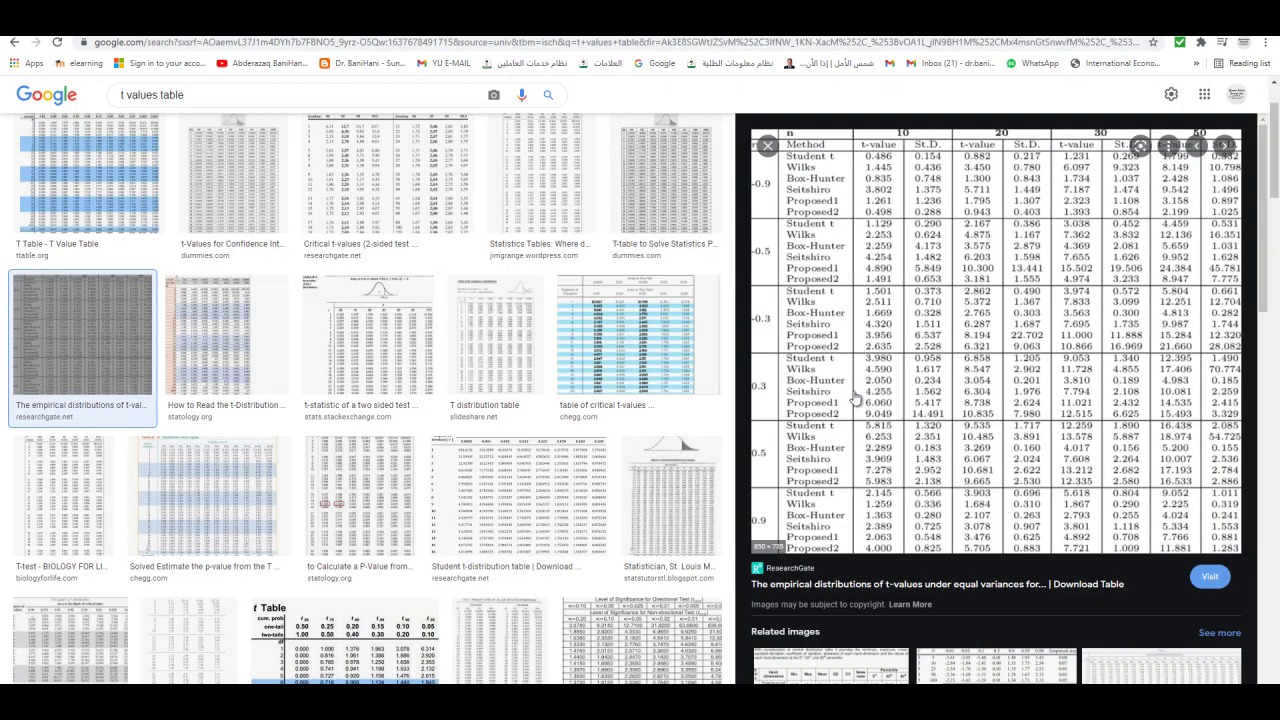
left_click(768, 146)
scroll(700, 400, "up", 1)
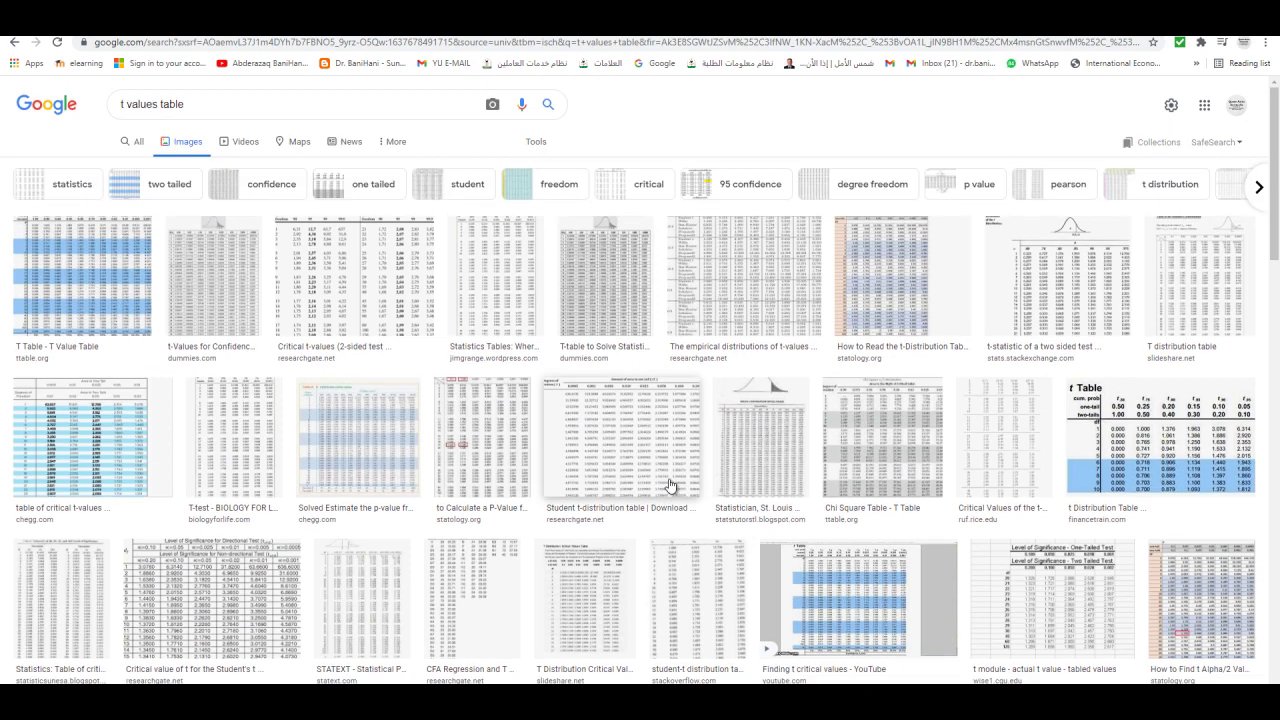
- Open Statology's "How to Read the t-Distribution Table" page, examine its table of critical values, and switch back to the Excel sheet
left_click(886, 302)
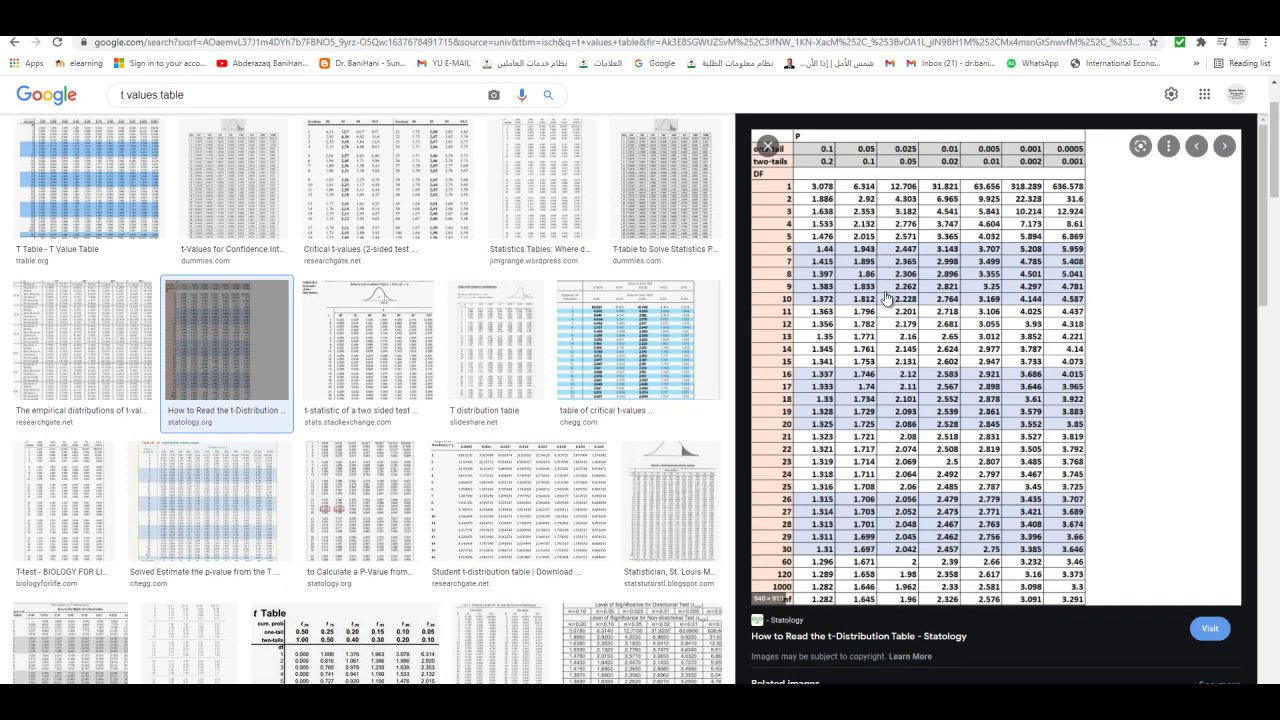
left_click(897, 285)
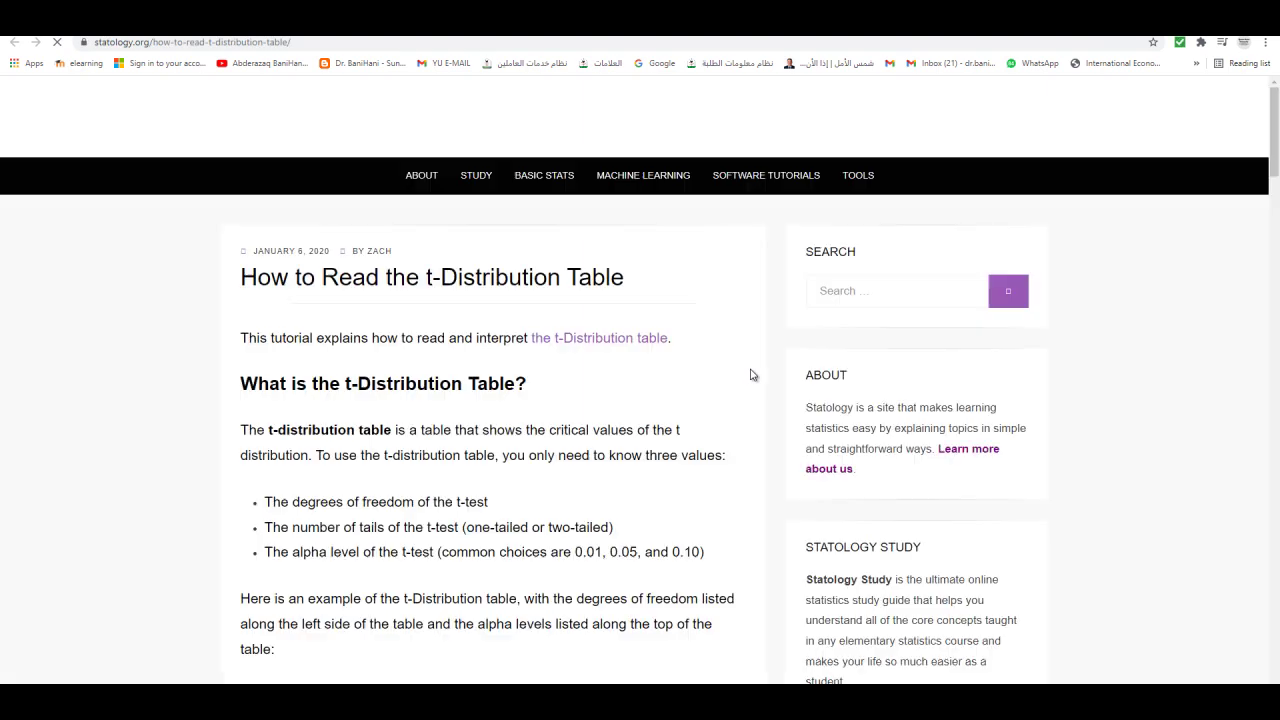
scroll(726, 437, "down", 7)
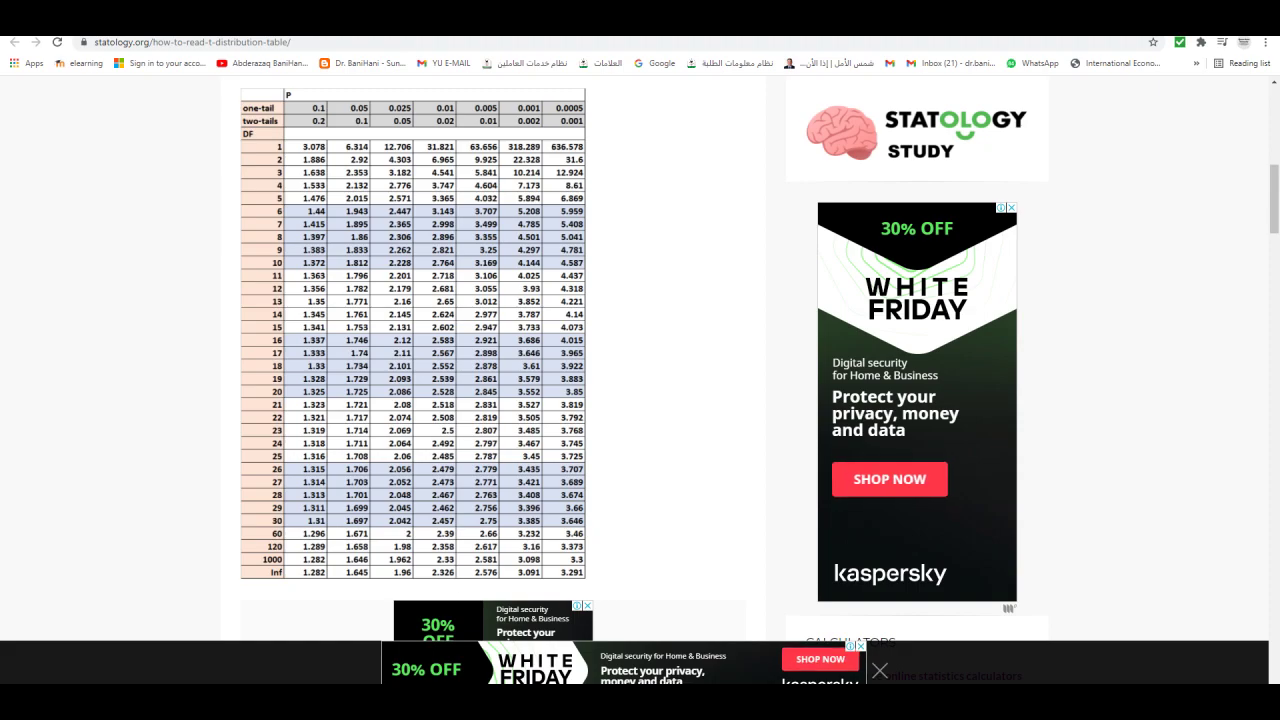
key("alt+Tab")
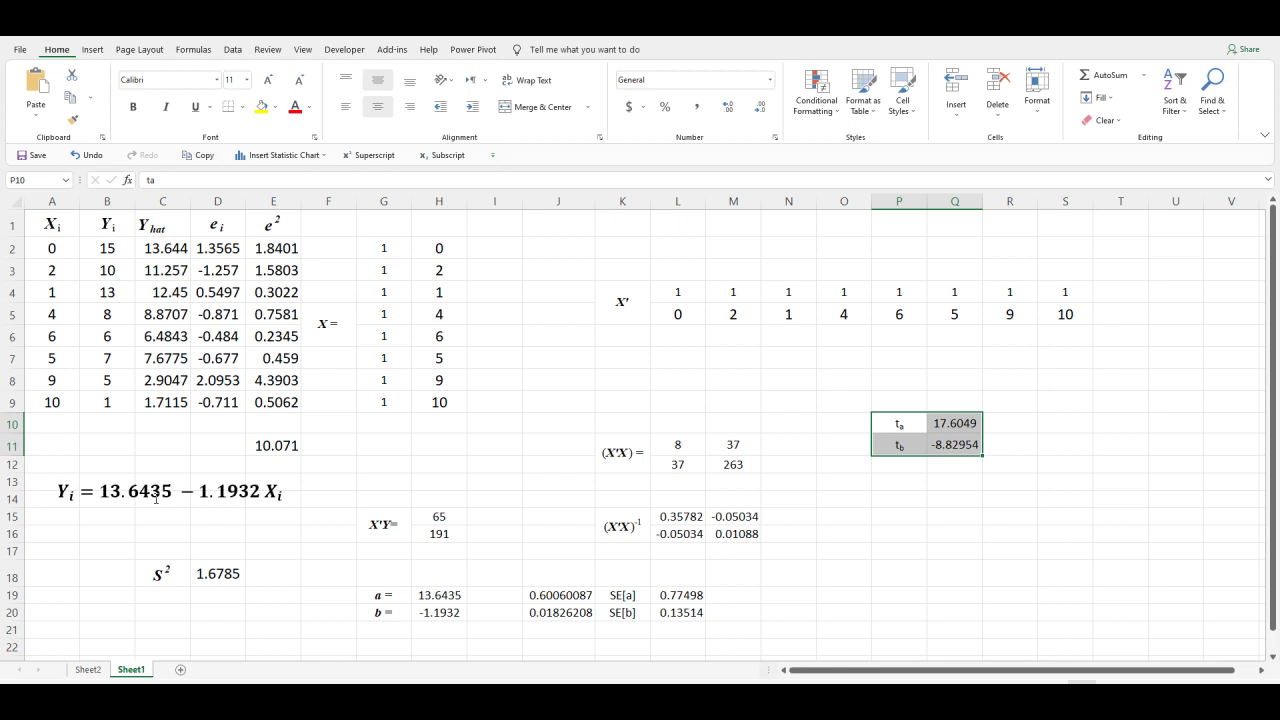
key("ctrl+v")
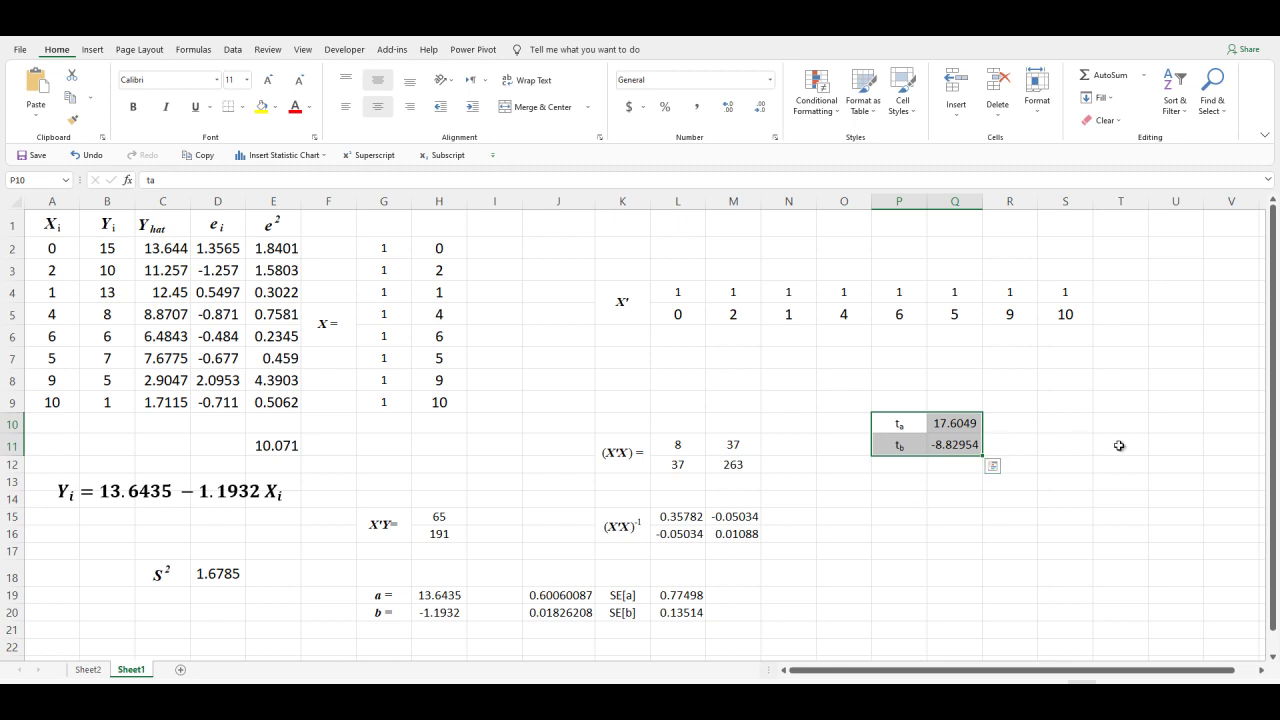